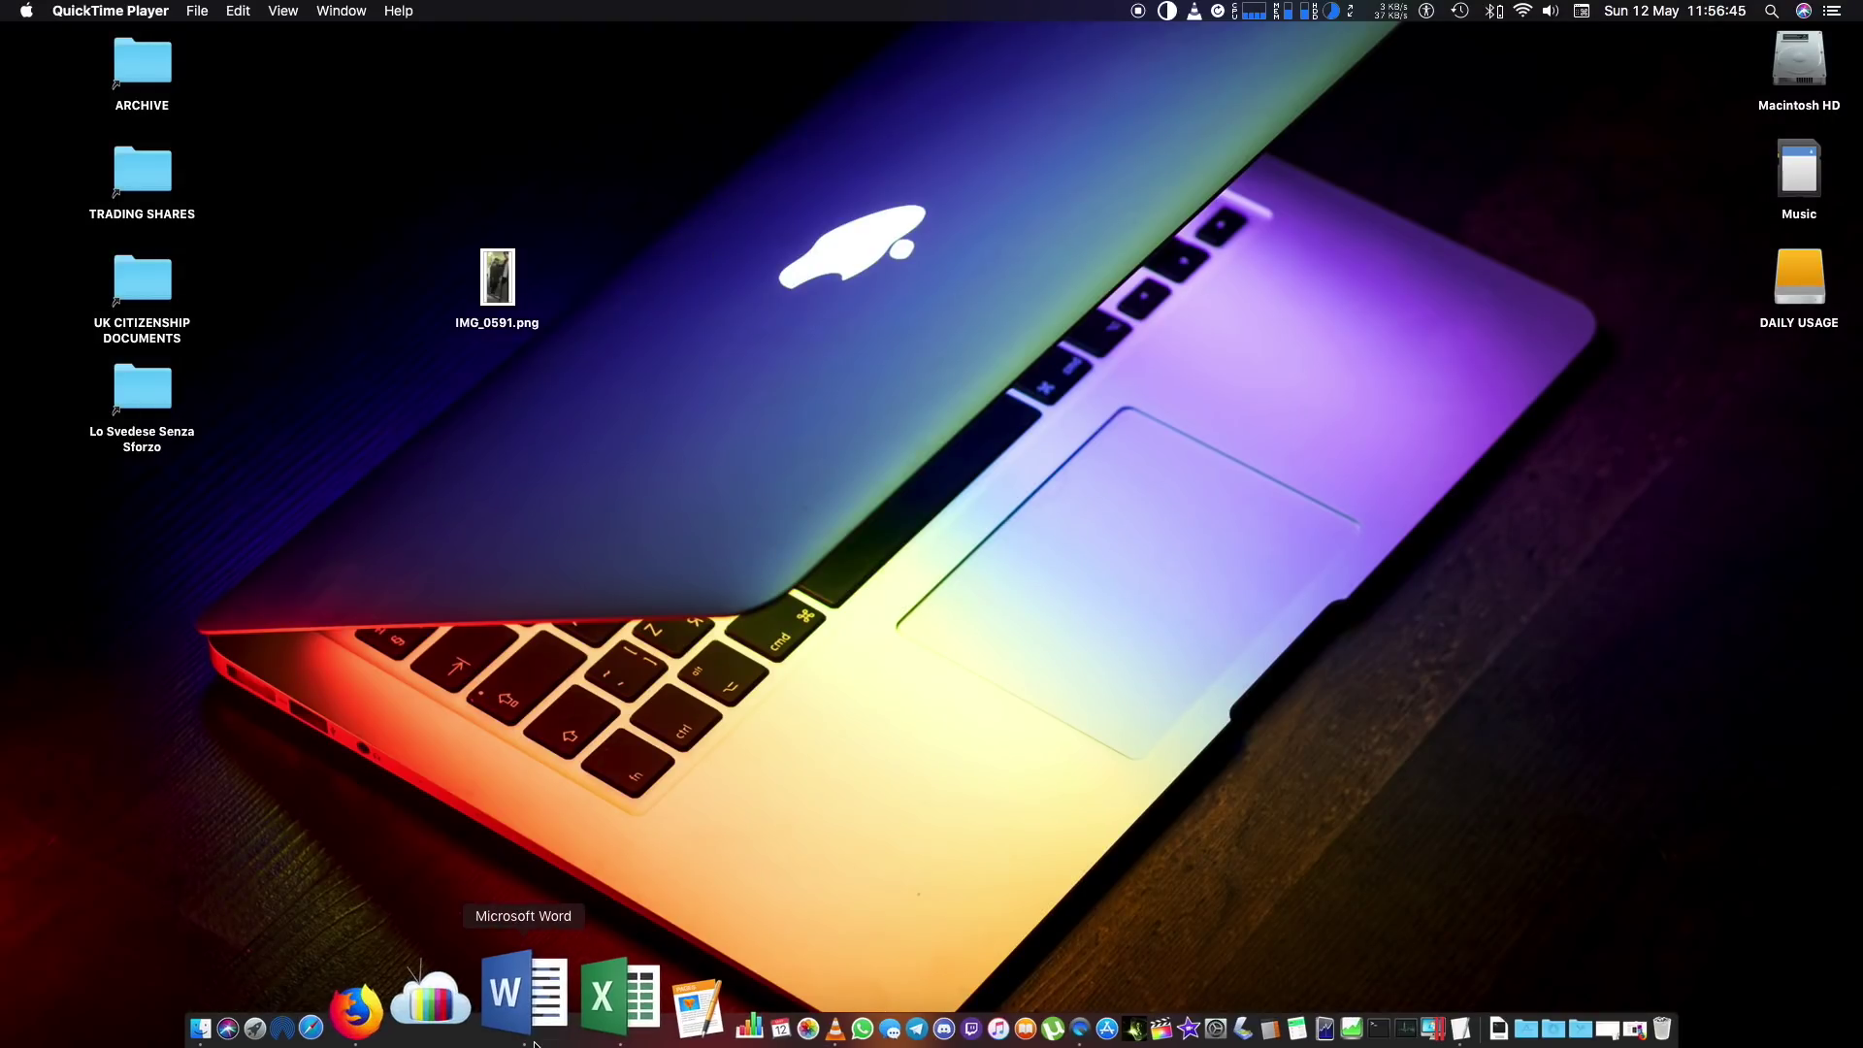
# Open Microsoft Word and create a document from the Paper with Cover and TOC template
pyautogui.click(534, 1043)
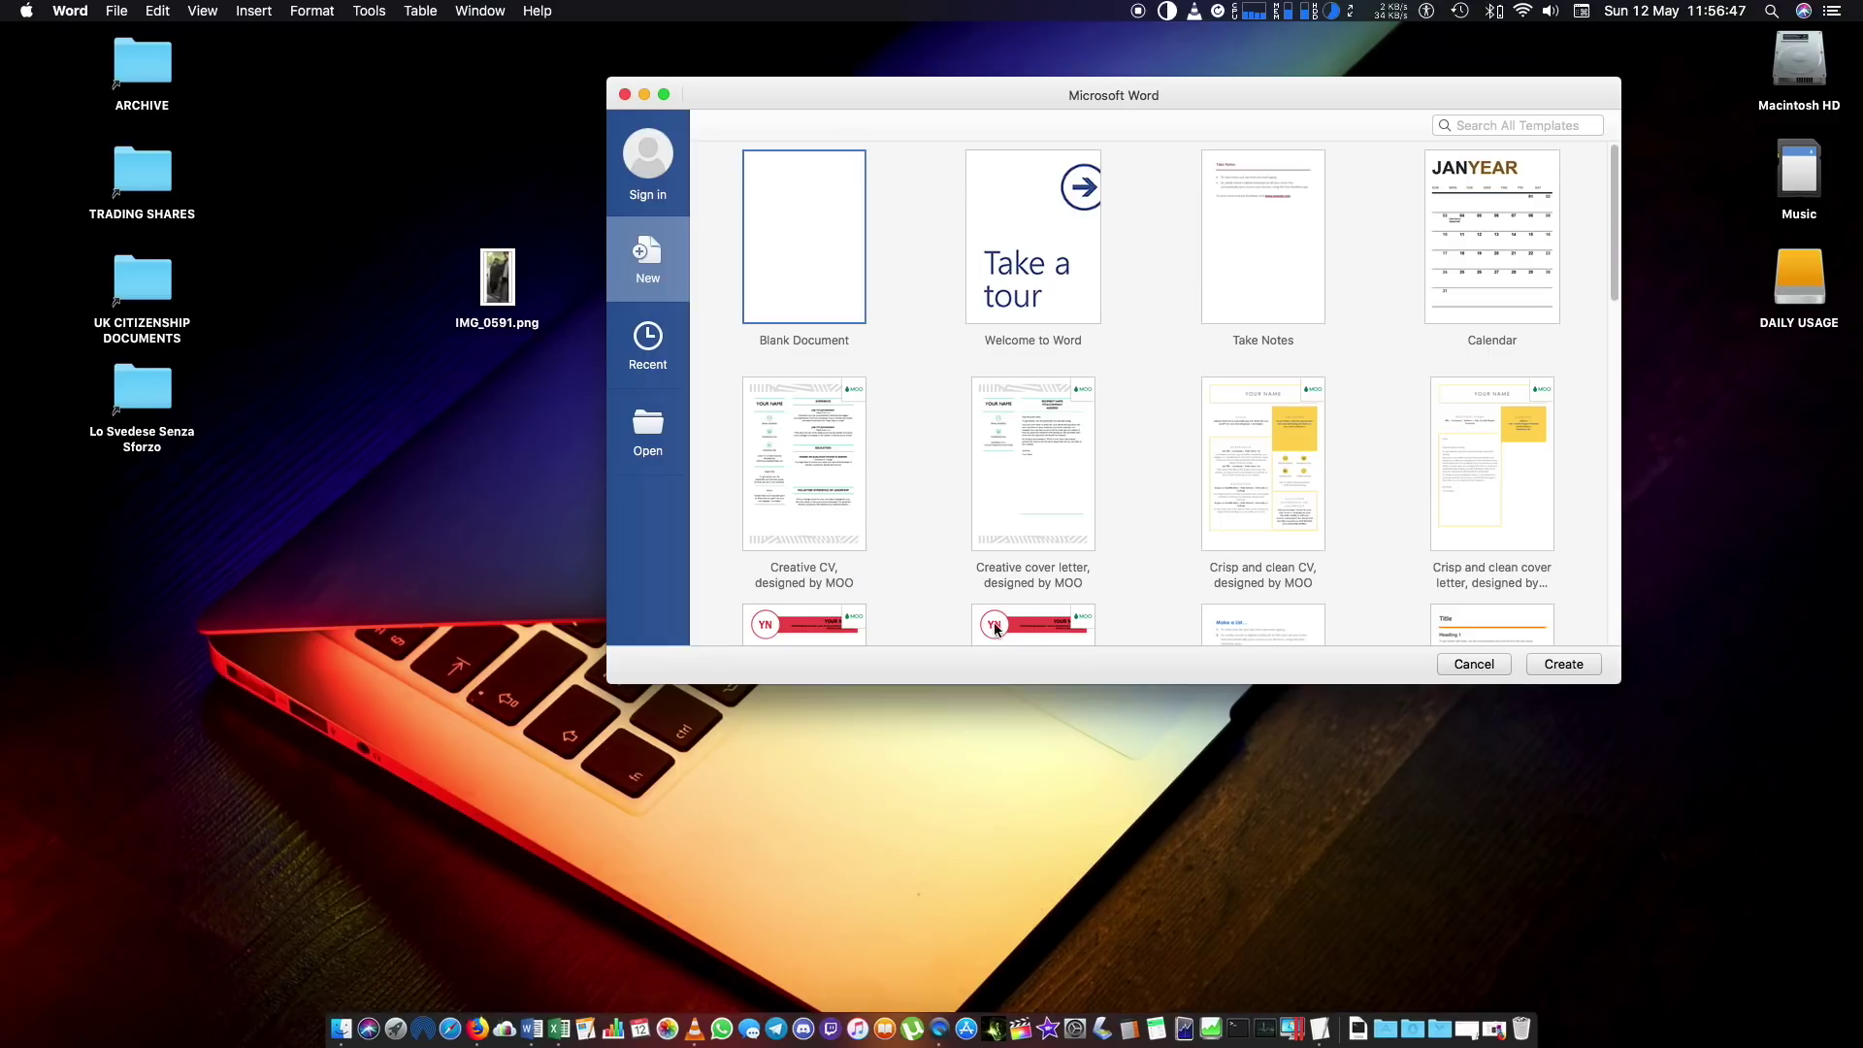
pyautogui.scroll(-6, 1177, 508)
pyautogui.scroll(-6, 1174, 517)
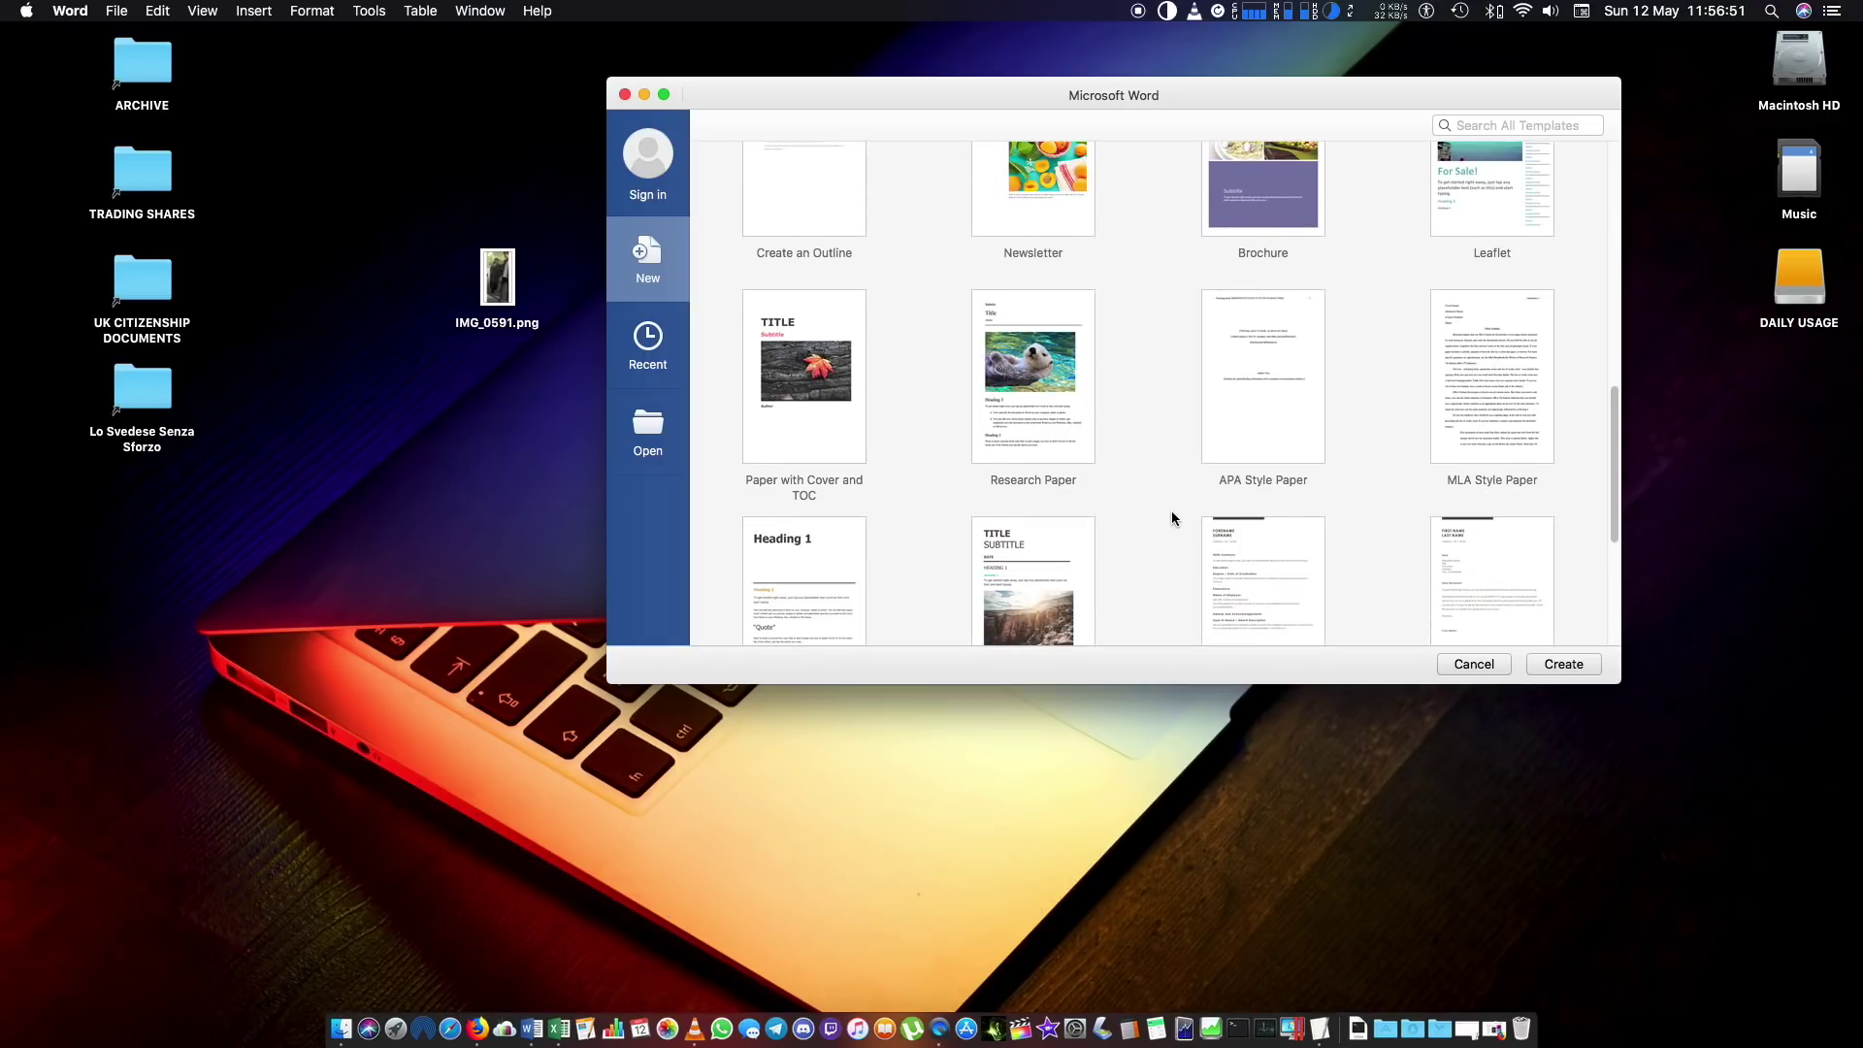
pyautogui.doubleClick(815, 378)
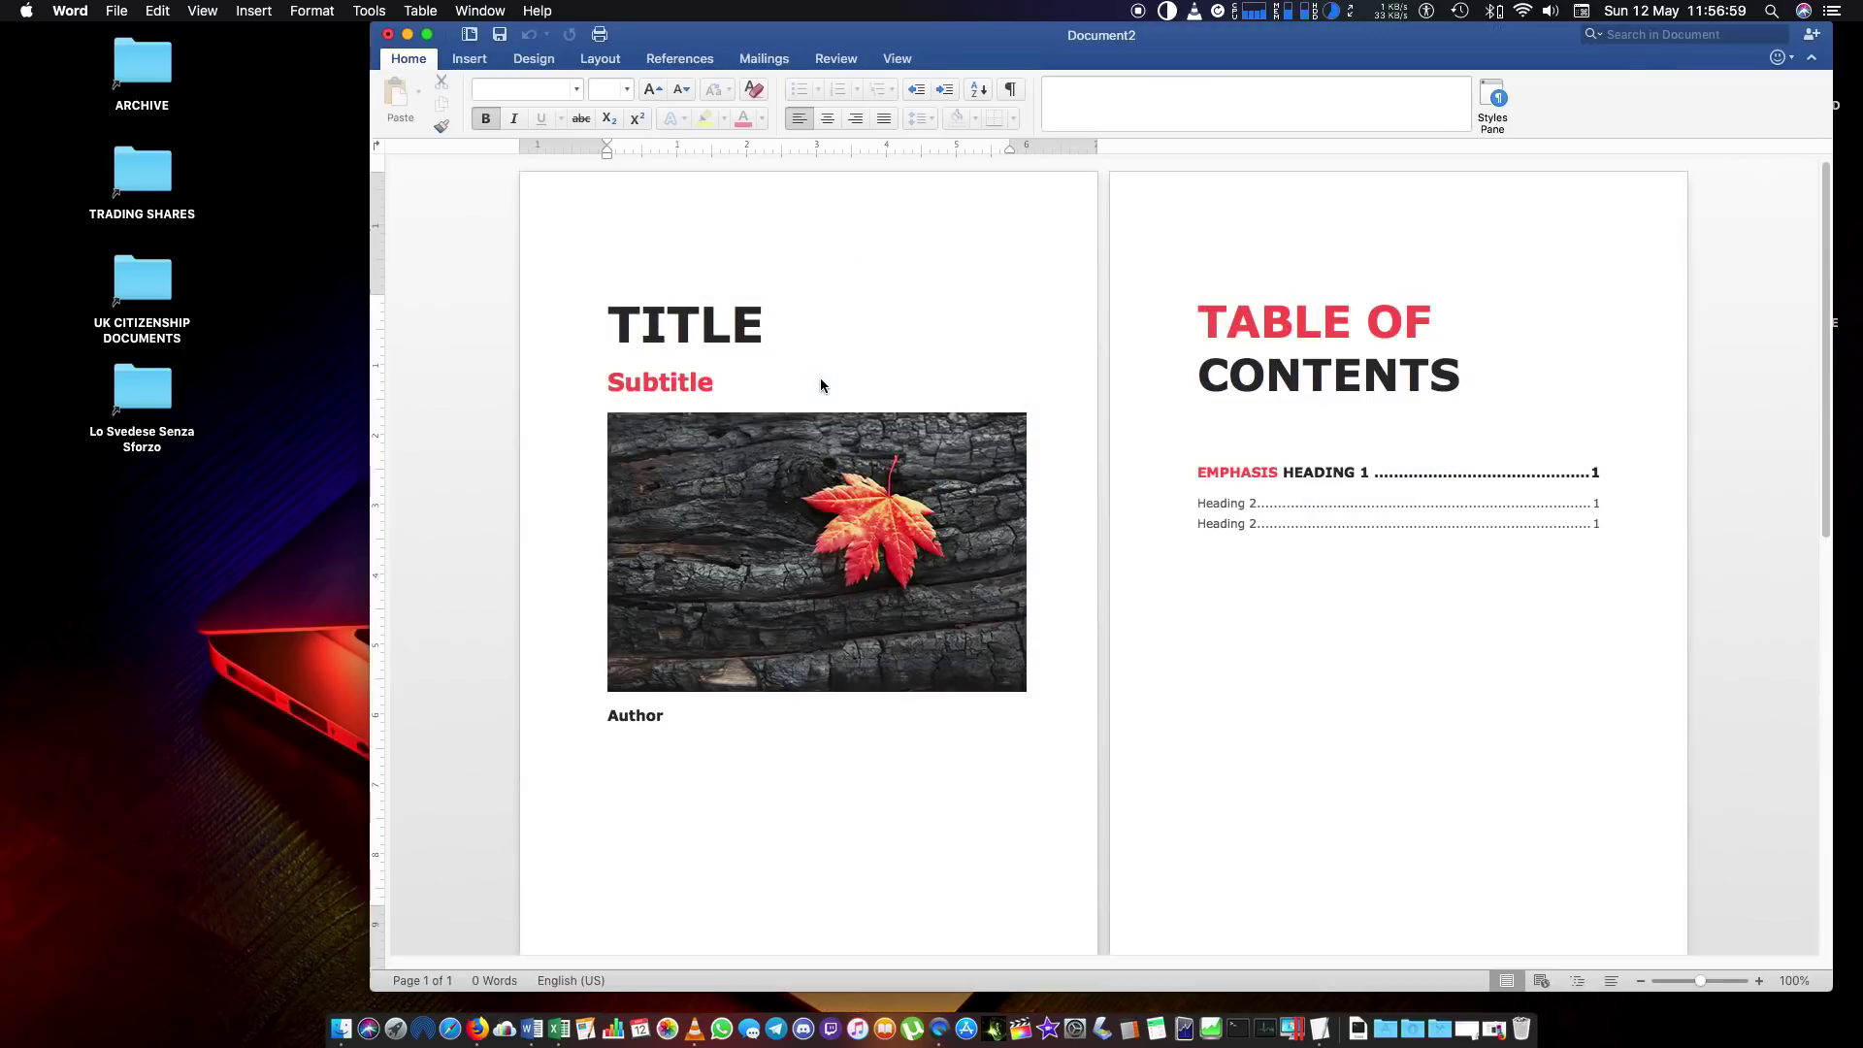
# Fill in the cover page with the title PROVA, the subtitle "Creare un modello" and the author "Piada Productions"
pyautogui.doubleClick(691, 332)
pyautogui.write('PROVA')
pyautogui.doubleClick(661, 388)
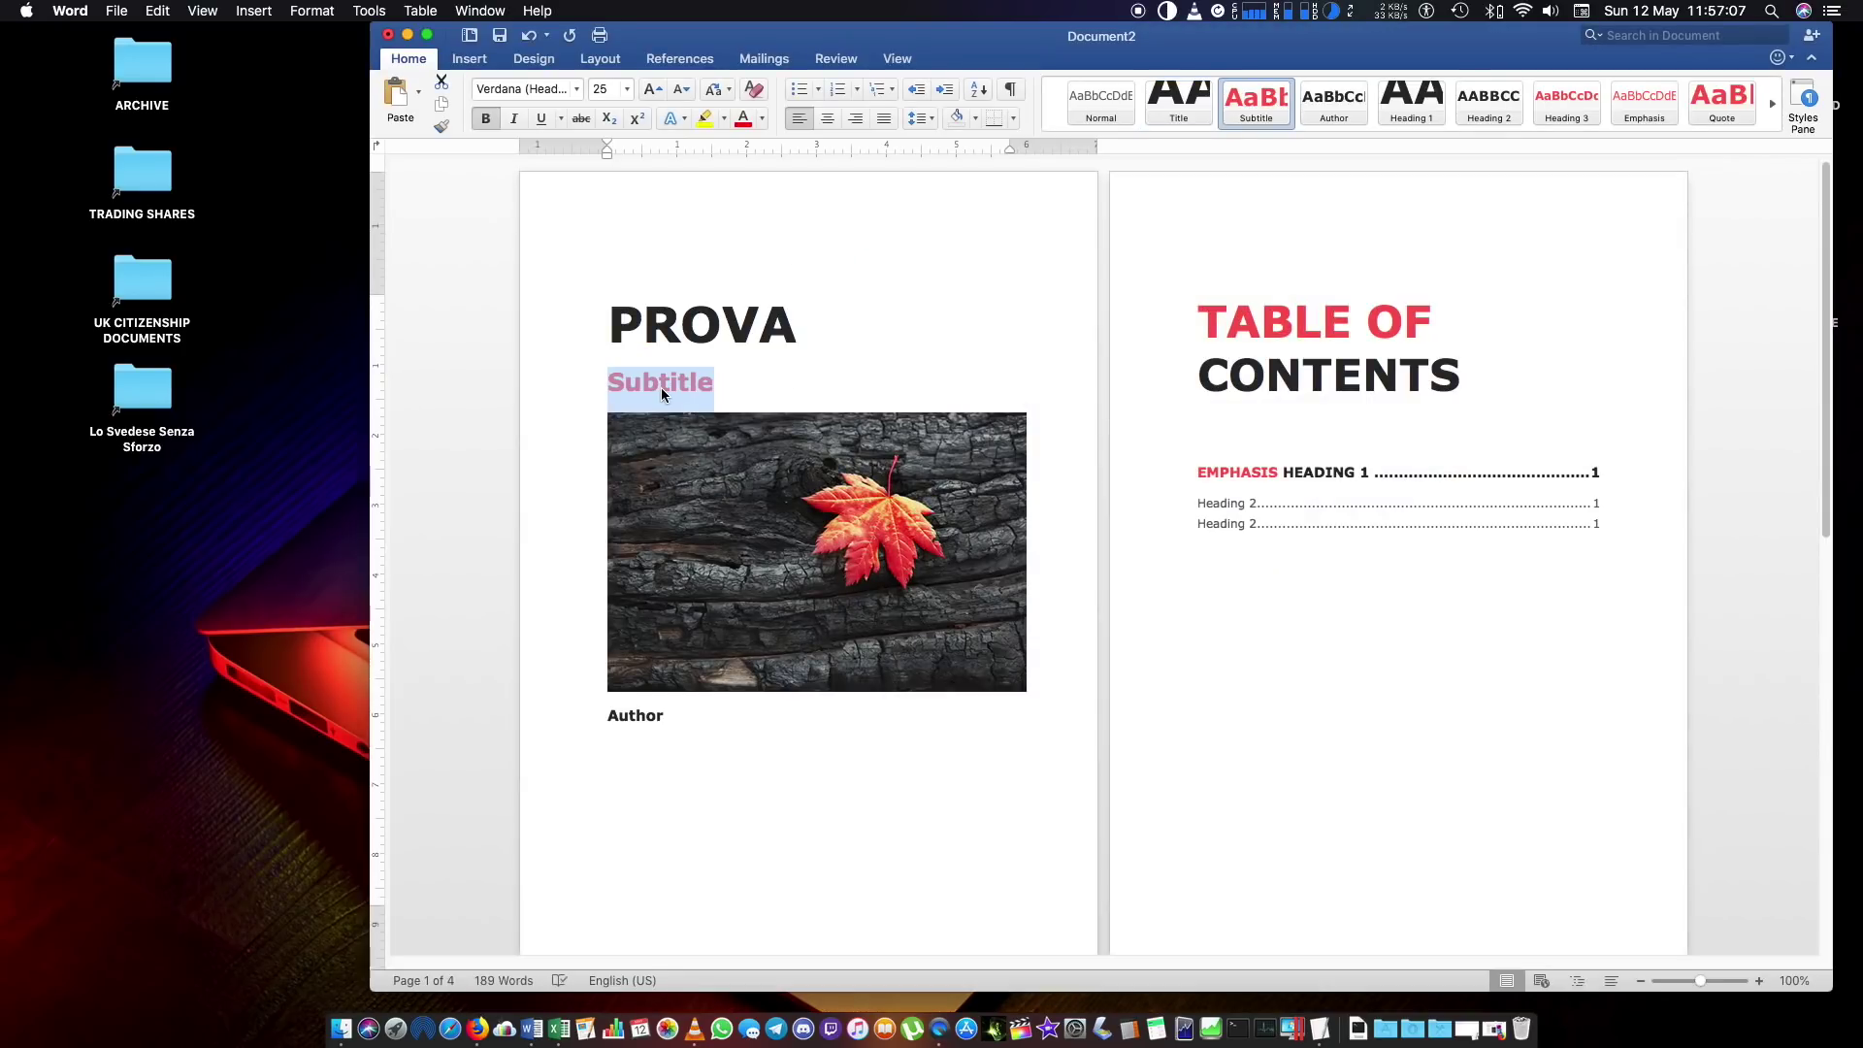
pyautogui.write('Creare un modello')
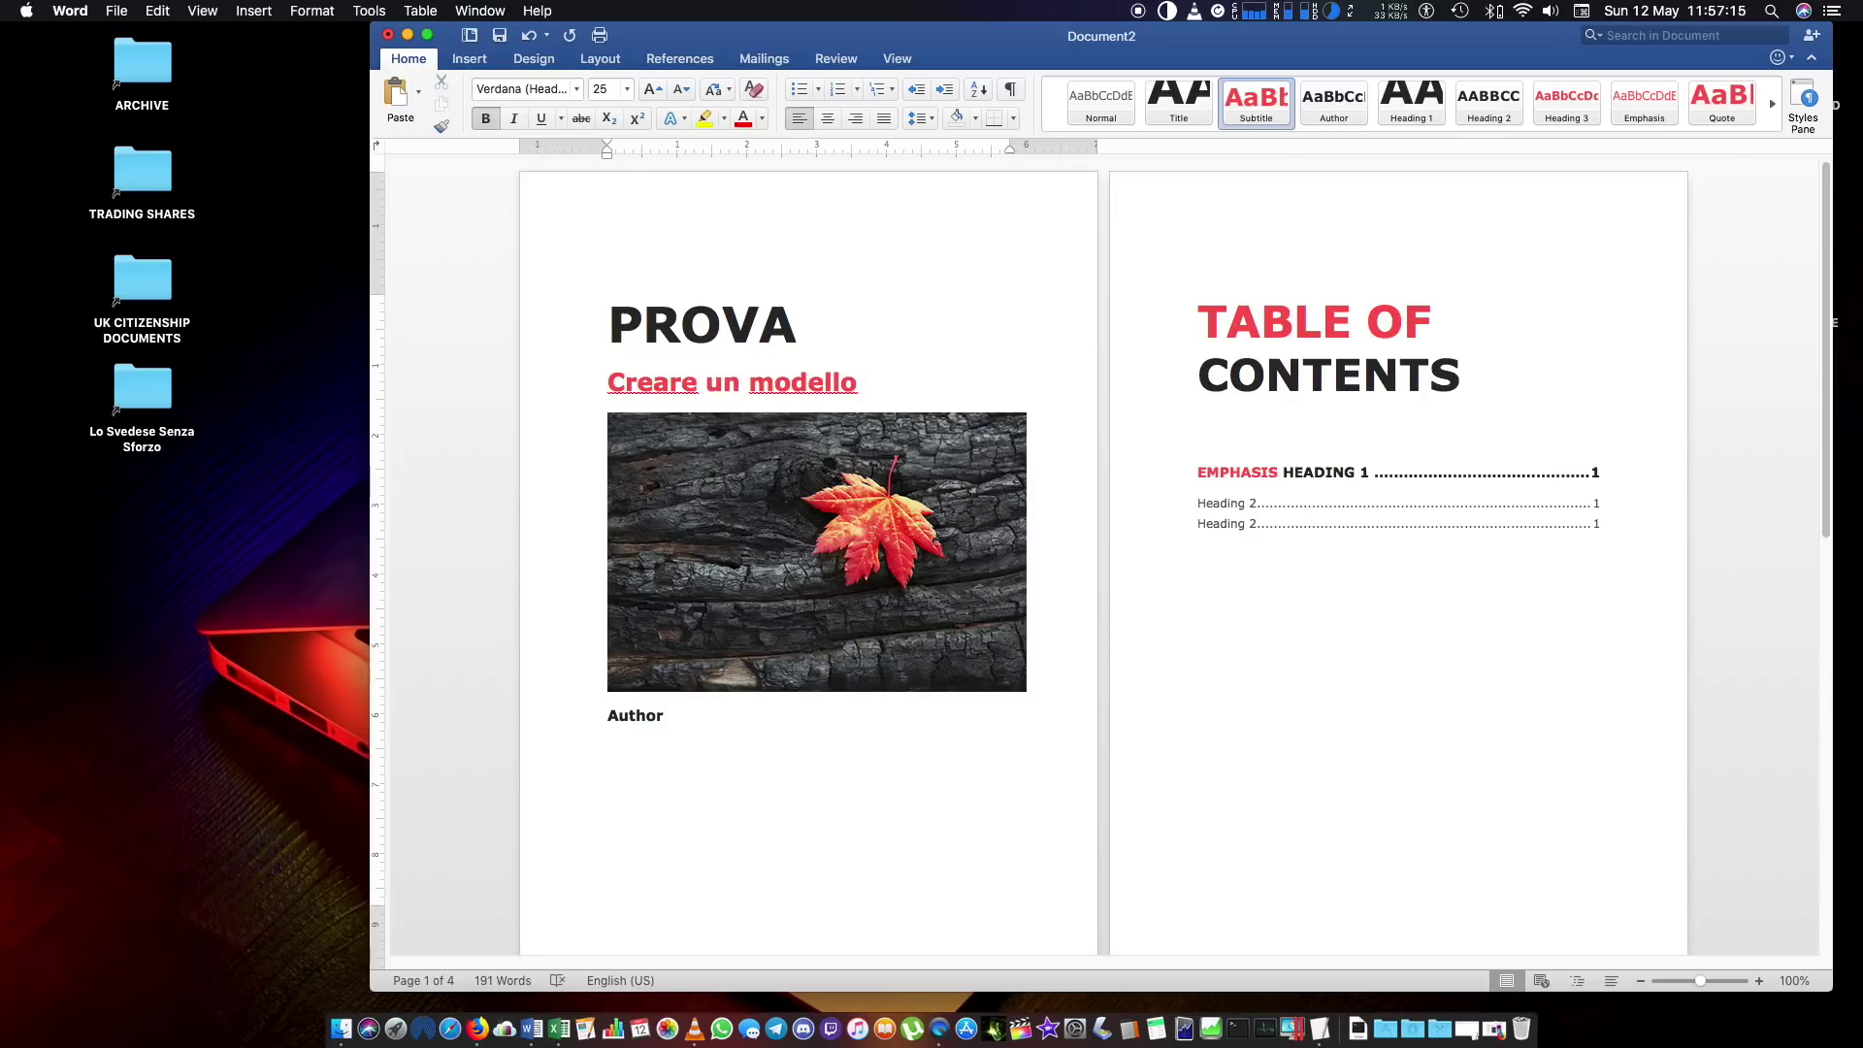
pyautogui.doubleClick(634, 717)
pyautogui.write('Piada Productions')
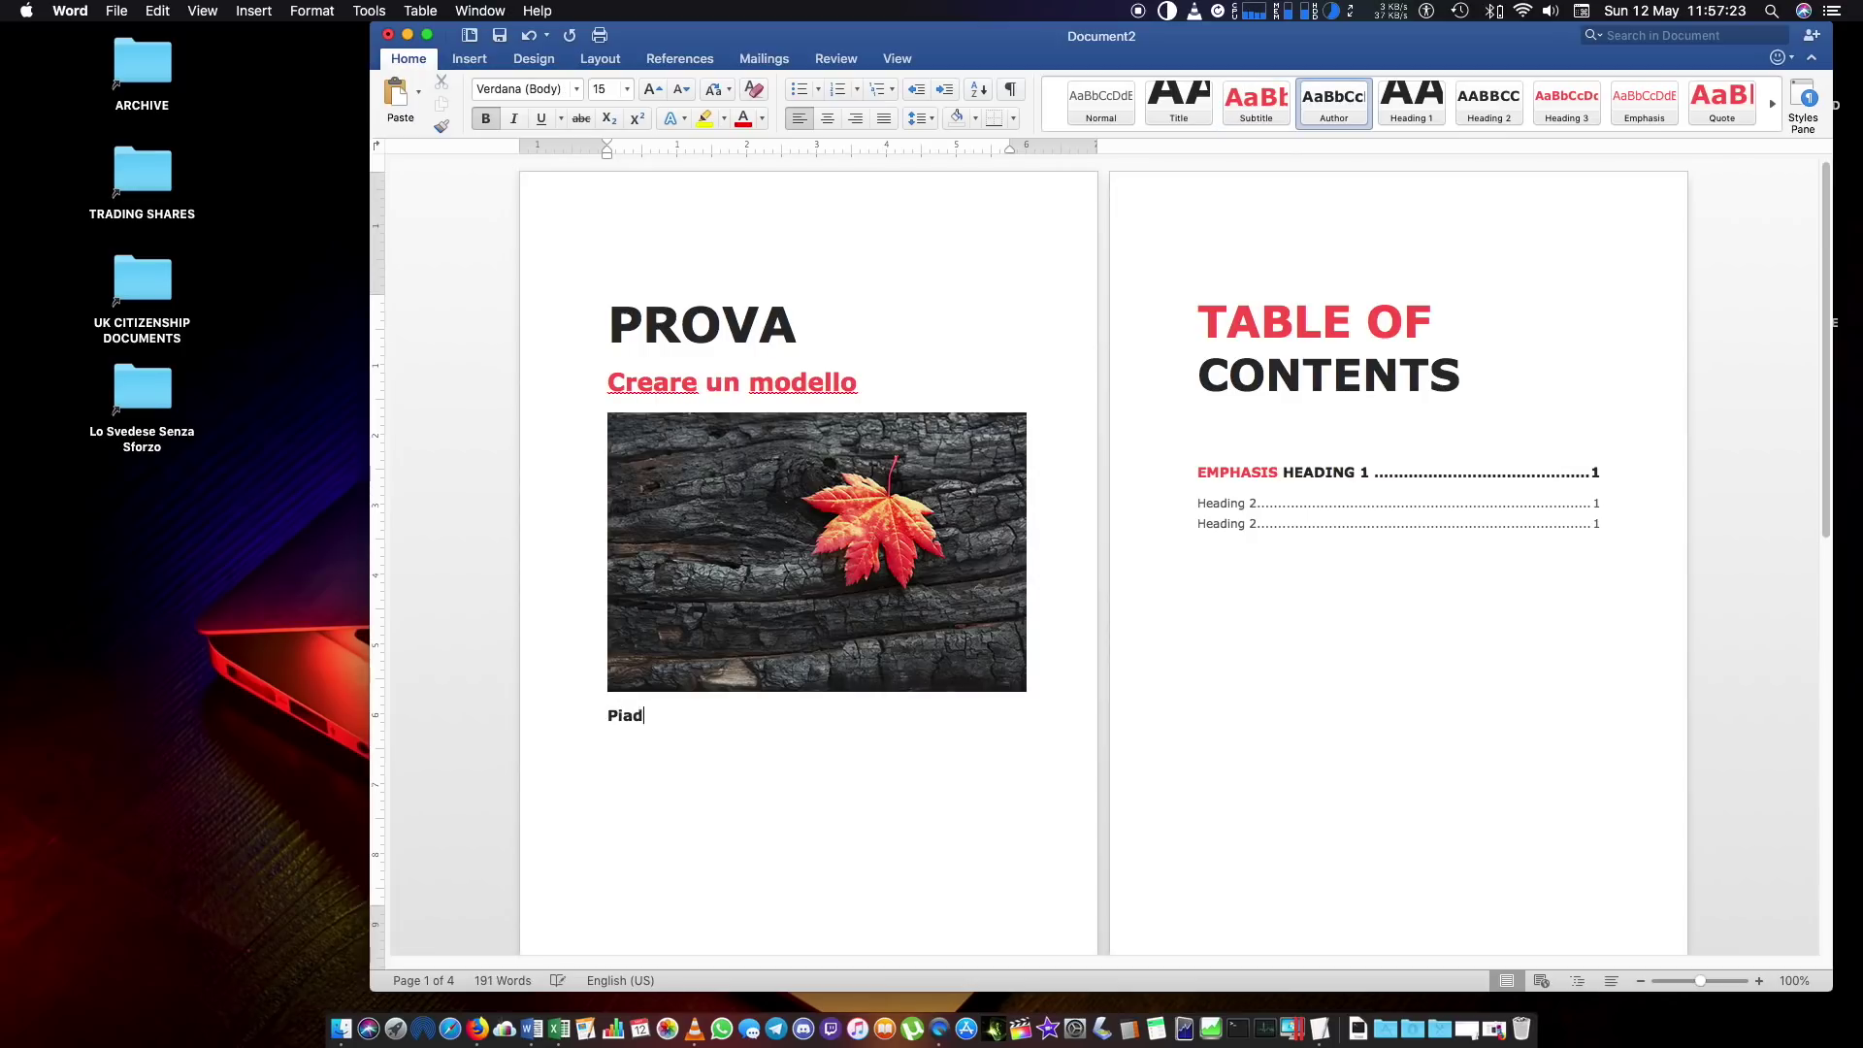
# Replace the "TABLE OF CONTENTS" heading on the second page with CONTENUTI
pyautogui.click(1202, 320)
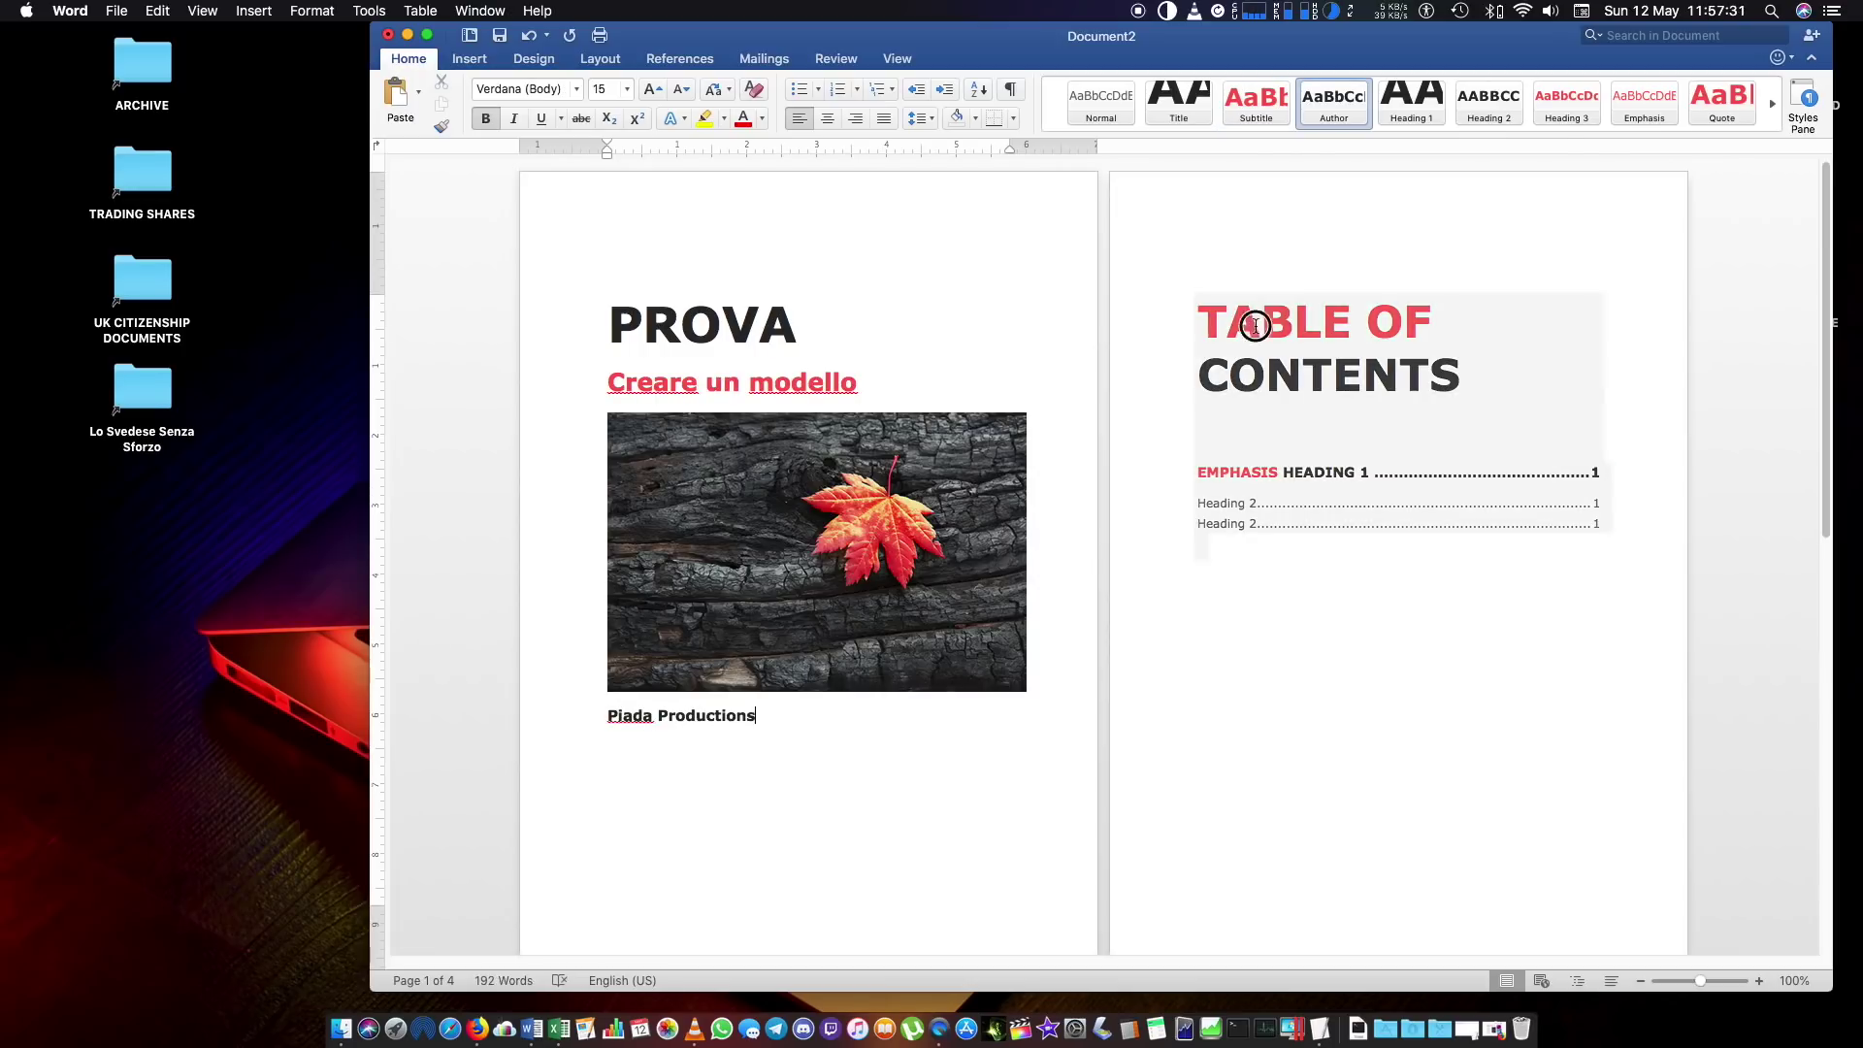
pyautogui.moveTo(1202, 321); pyautogui.dragTo(1461, 383)
pyautogui.write('CONTENUTI')
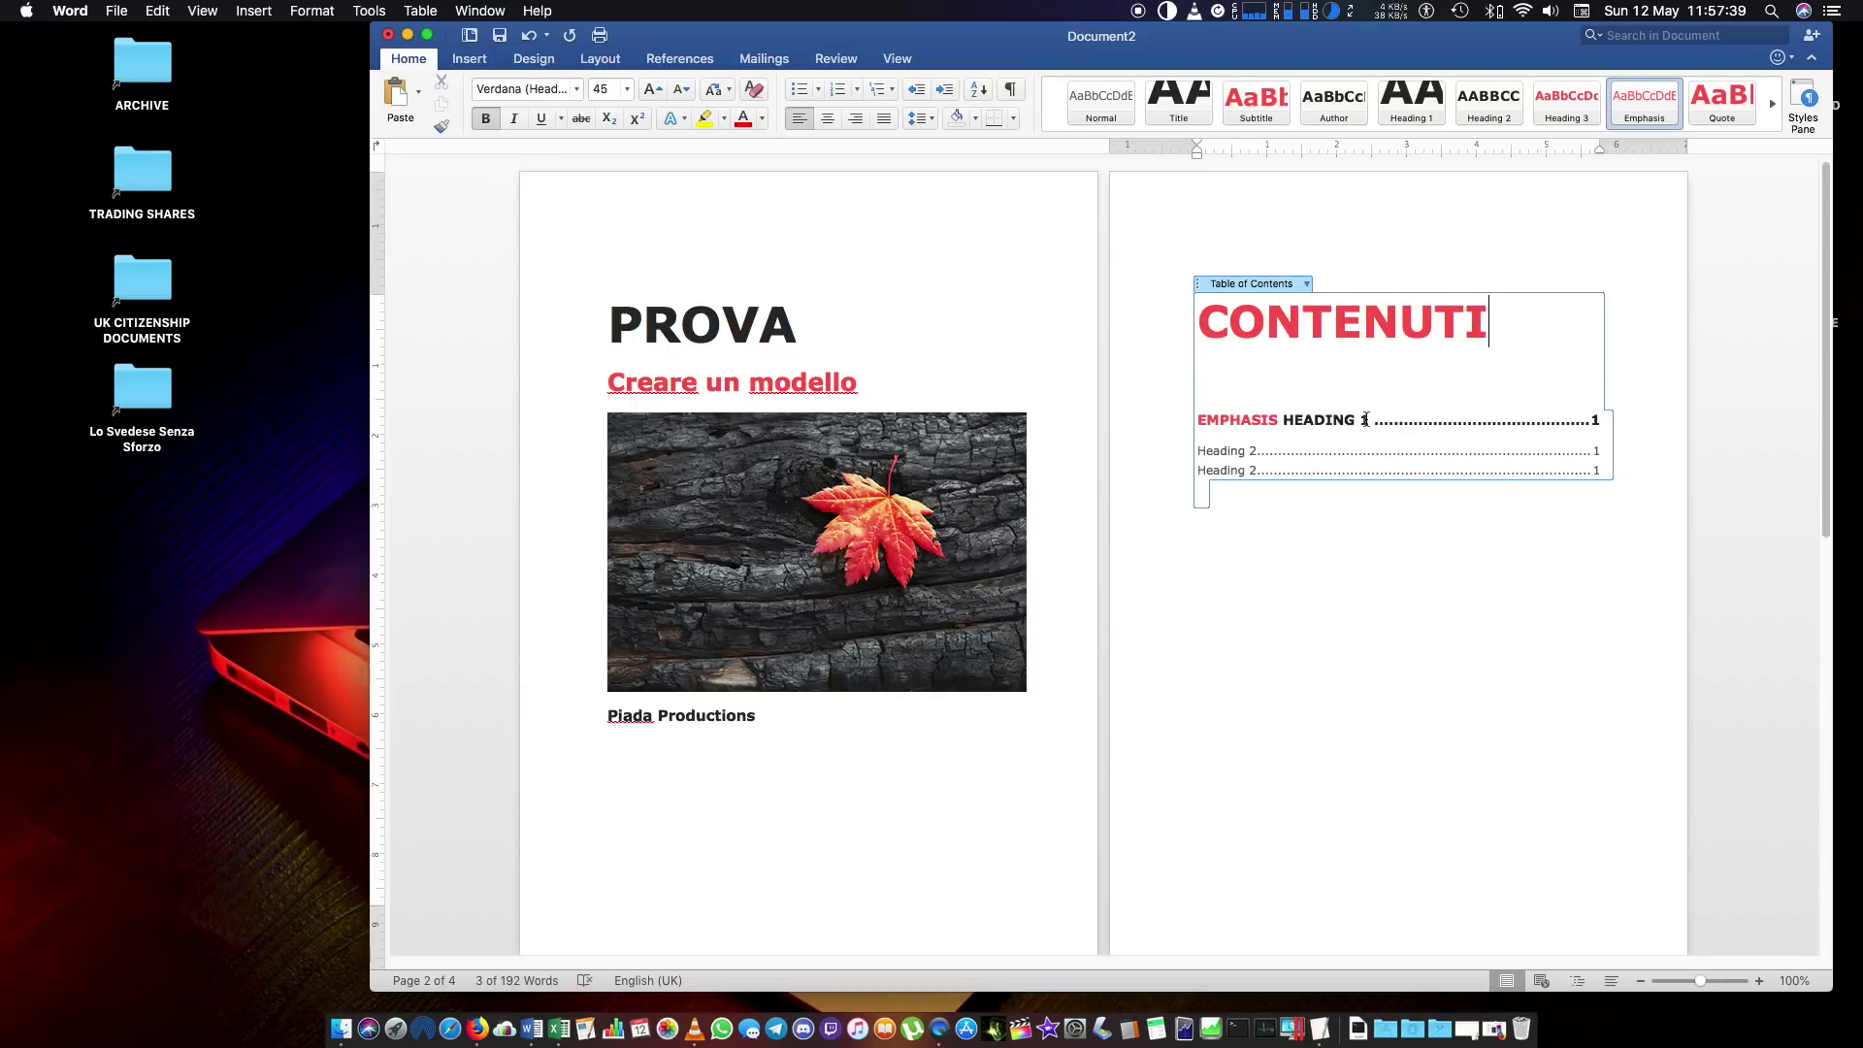
pyautogui.click(1339, 698)
# Save the document as PROVA on the Desktop in Word Document (.docx) format
pyautogui.click(817, 553)
pyautogui.click(117, 11)
pyautogui.click(146, 153)
pyautogui.click(1395, 234)
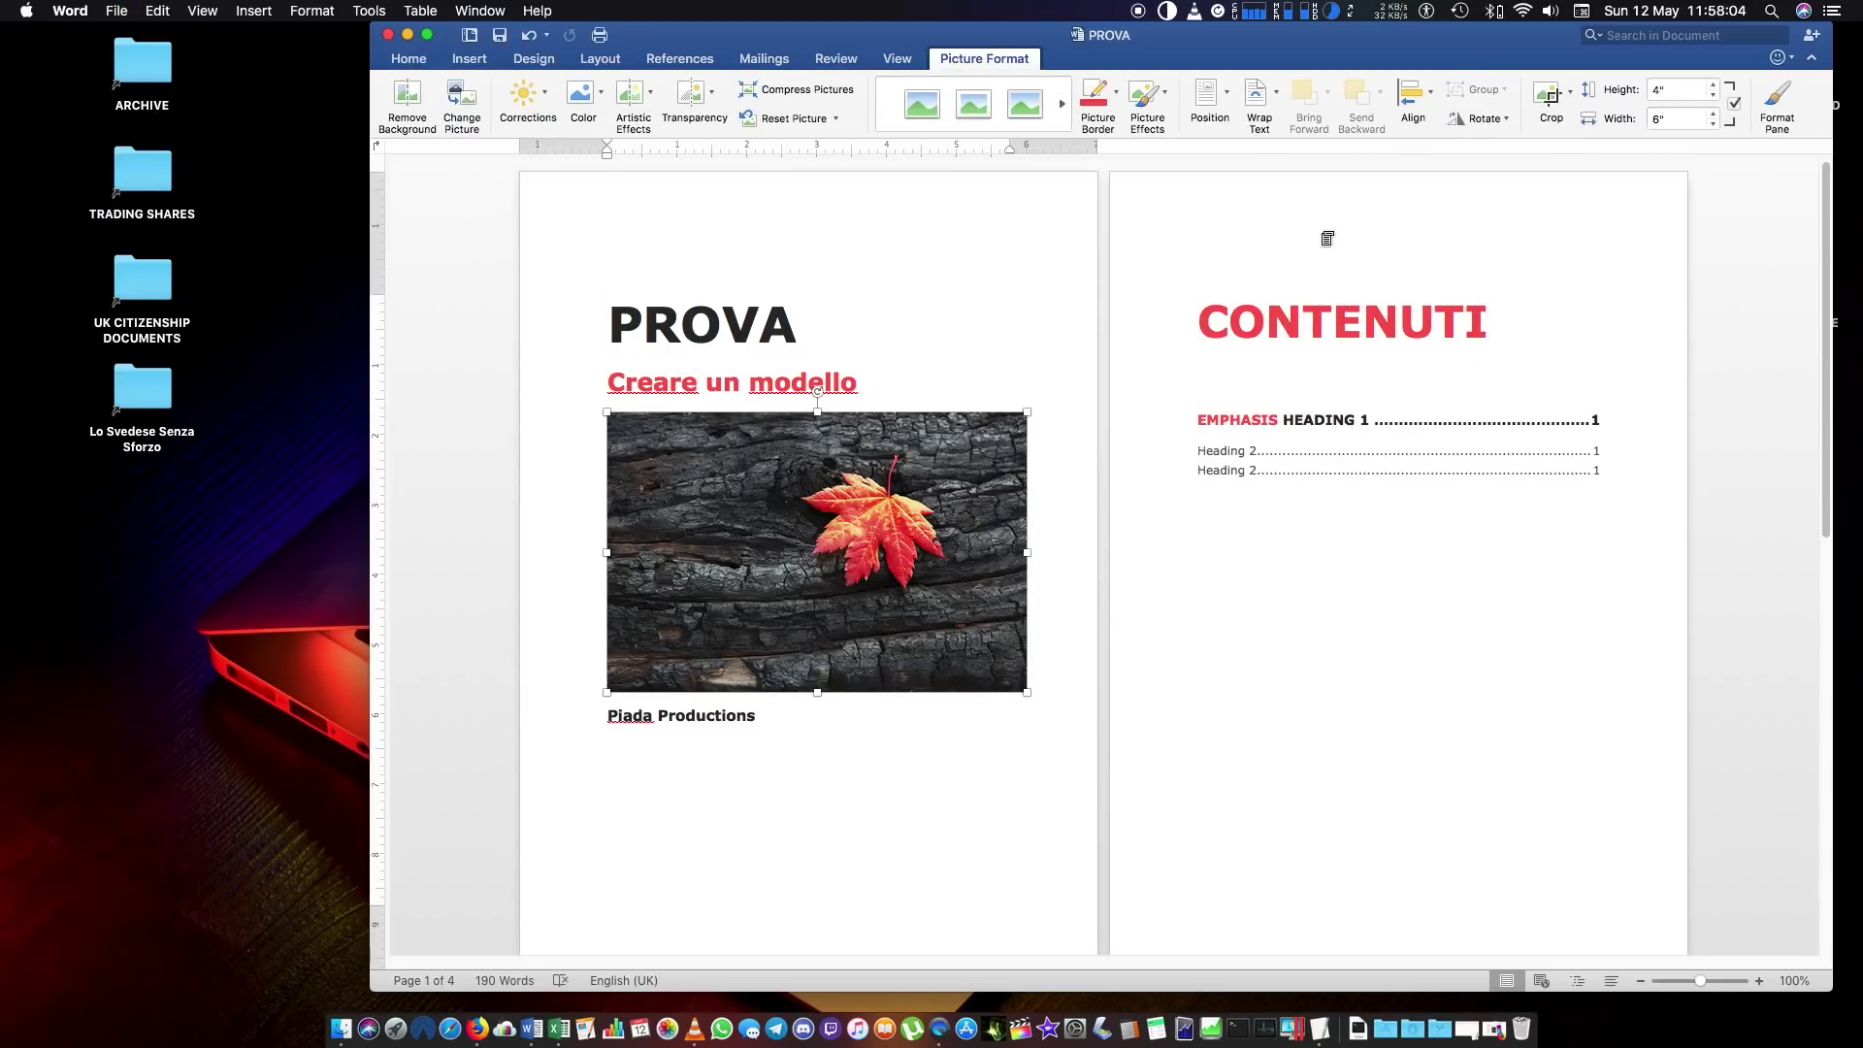
# Save another version of PROVA to the Desktop in PDF format and close the document
pyautogui.click(116, 11)
pyautogui.click(179, 145)
pyautogui.click(117, 11)
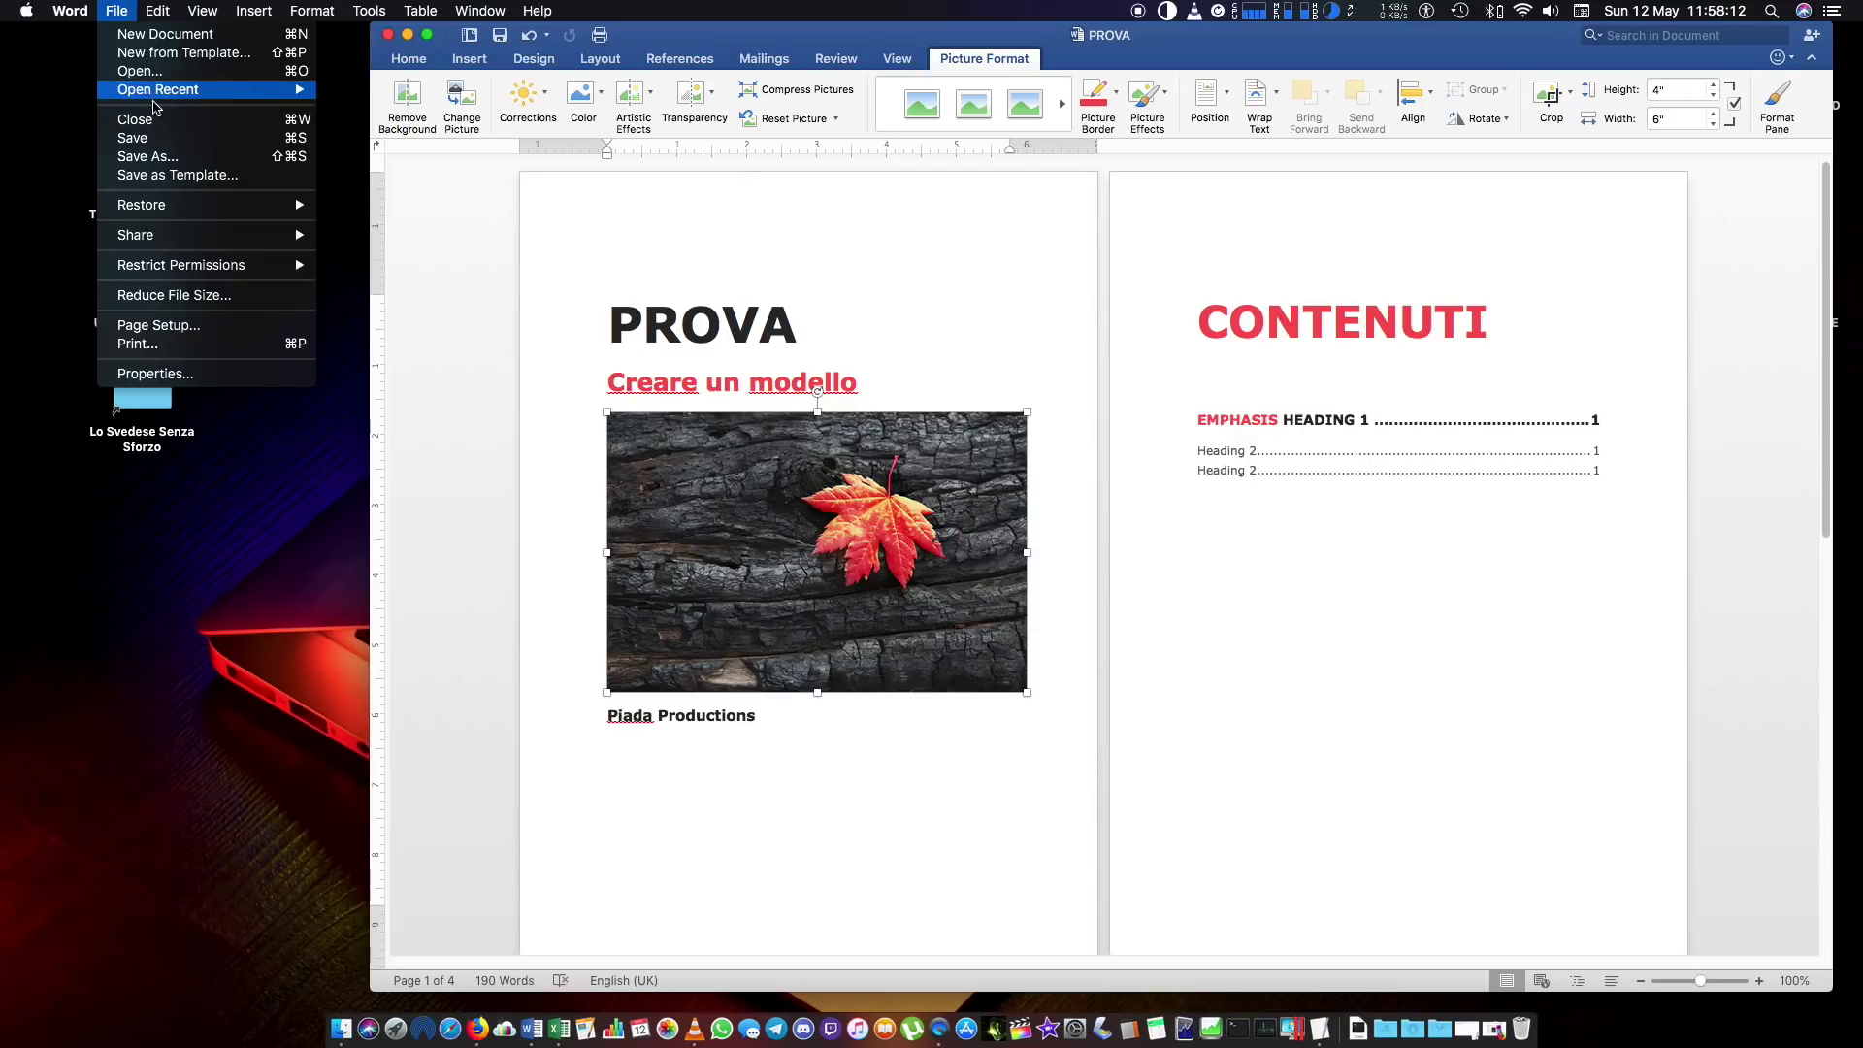
pyautogui.click(184, 159)
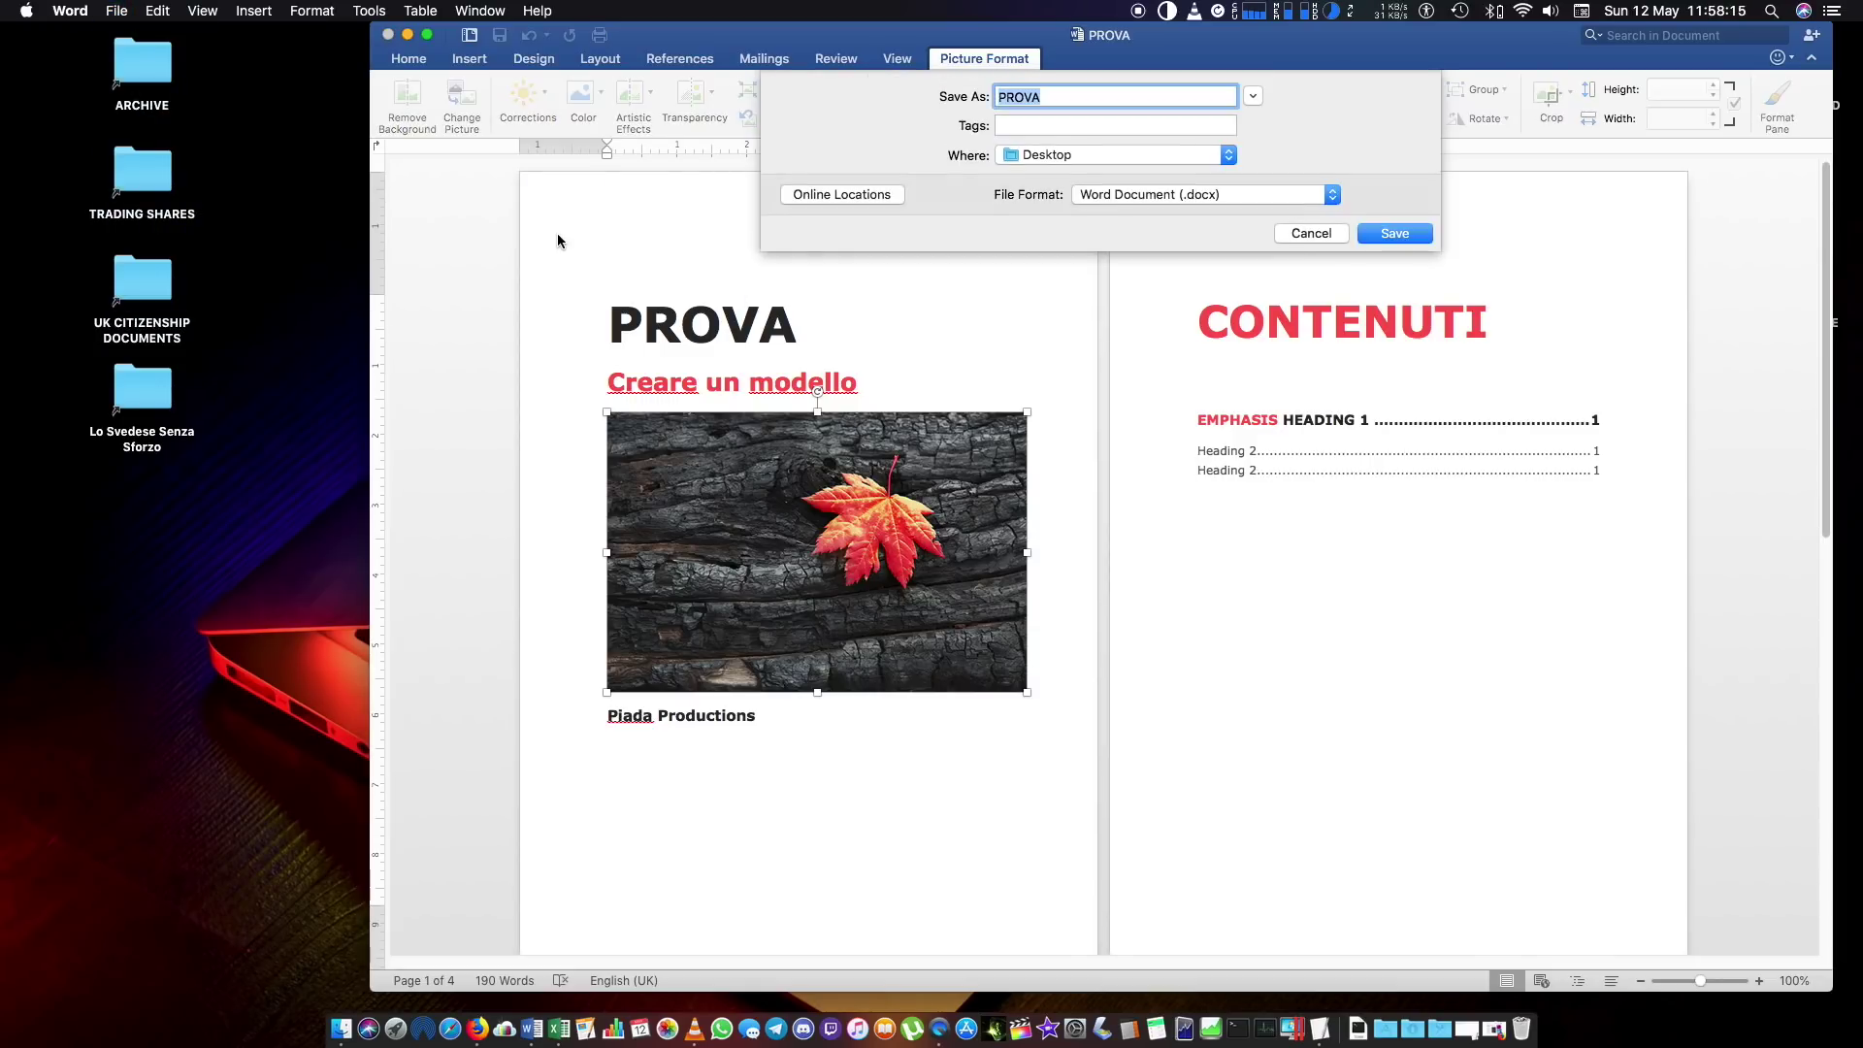
pyautogui.click(1157, 195)
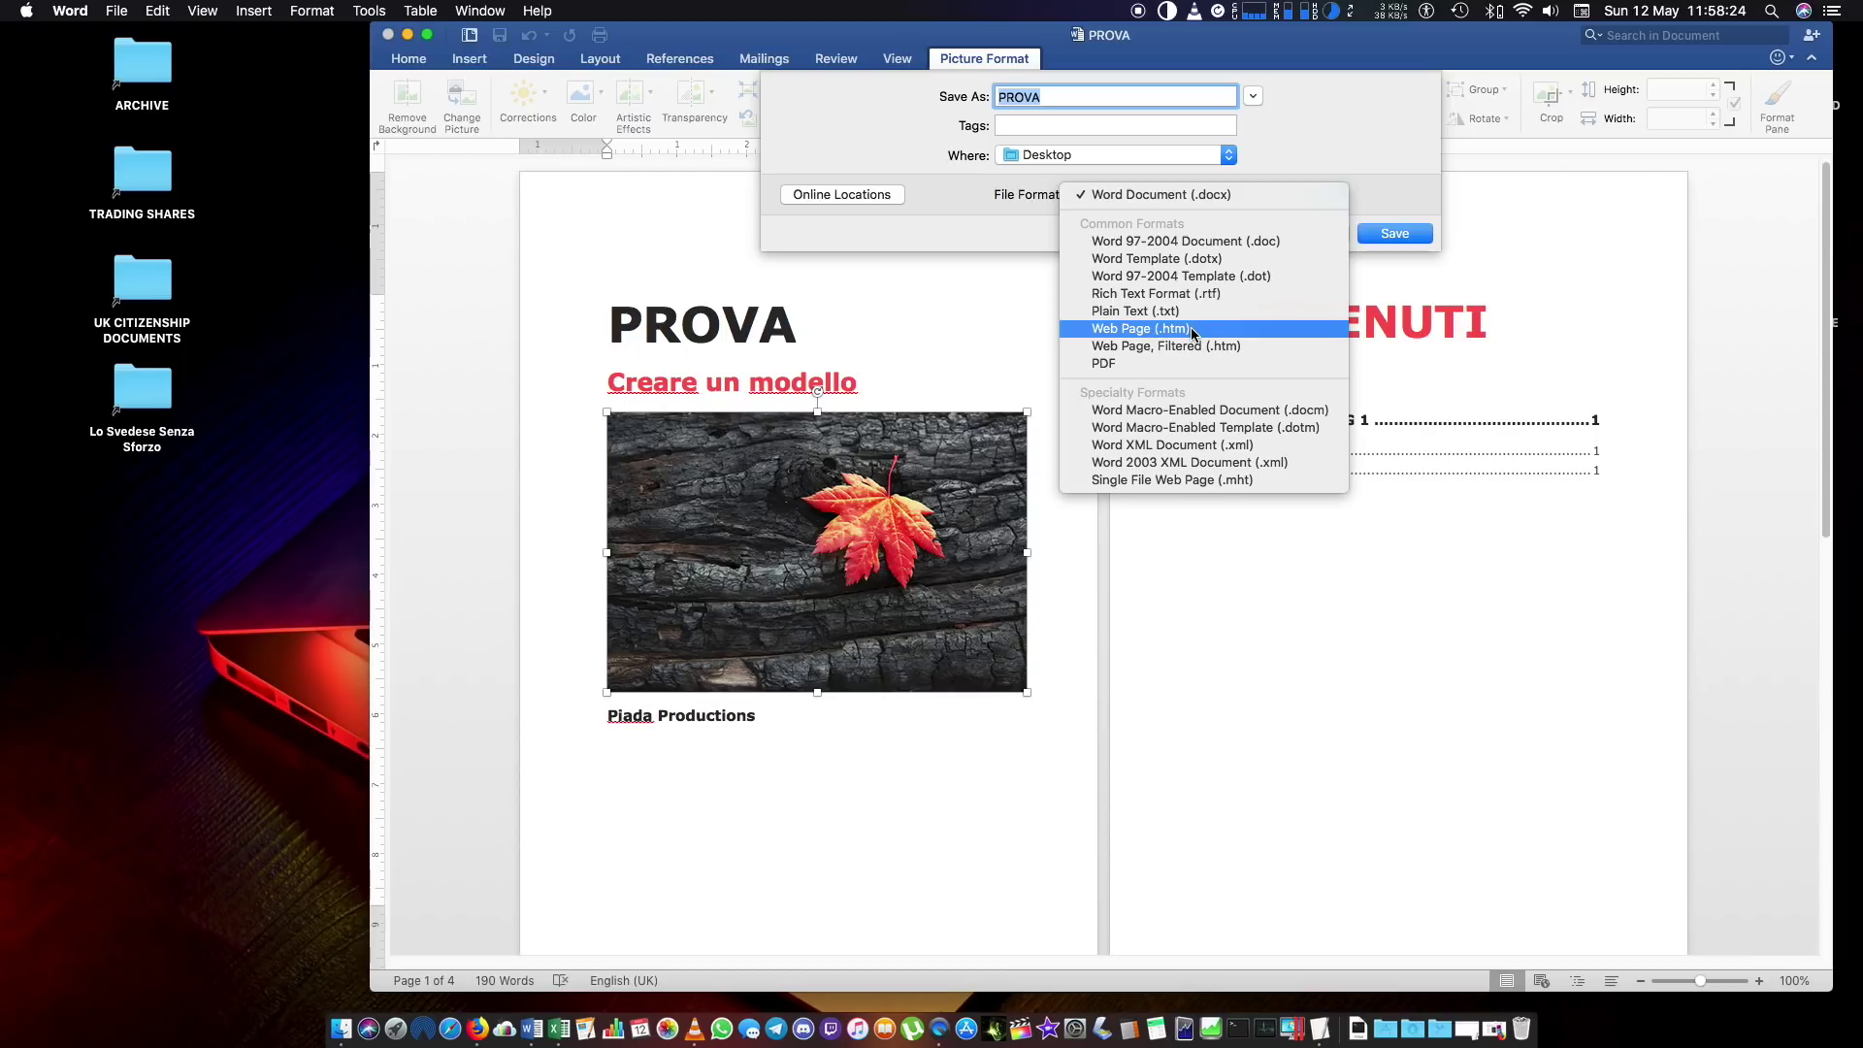
pyautogui.click(1200, 365)
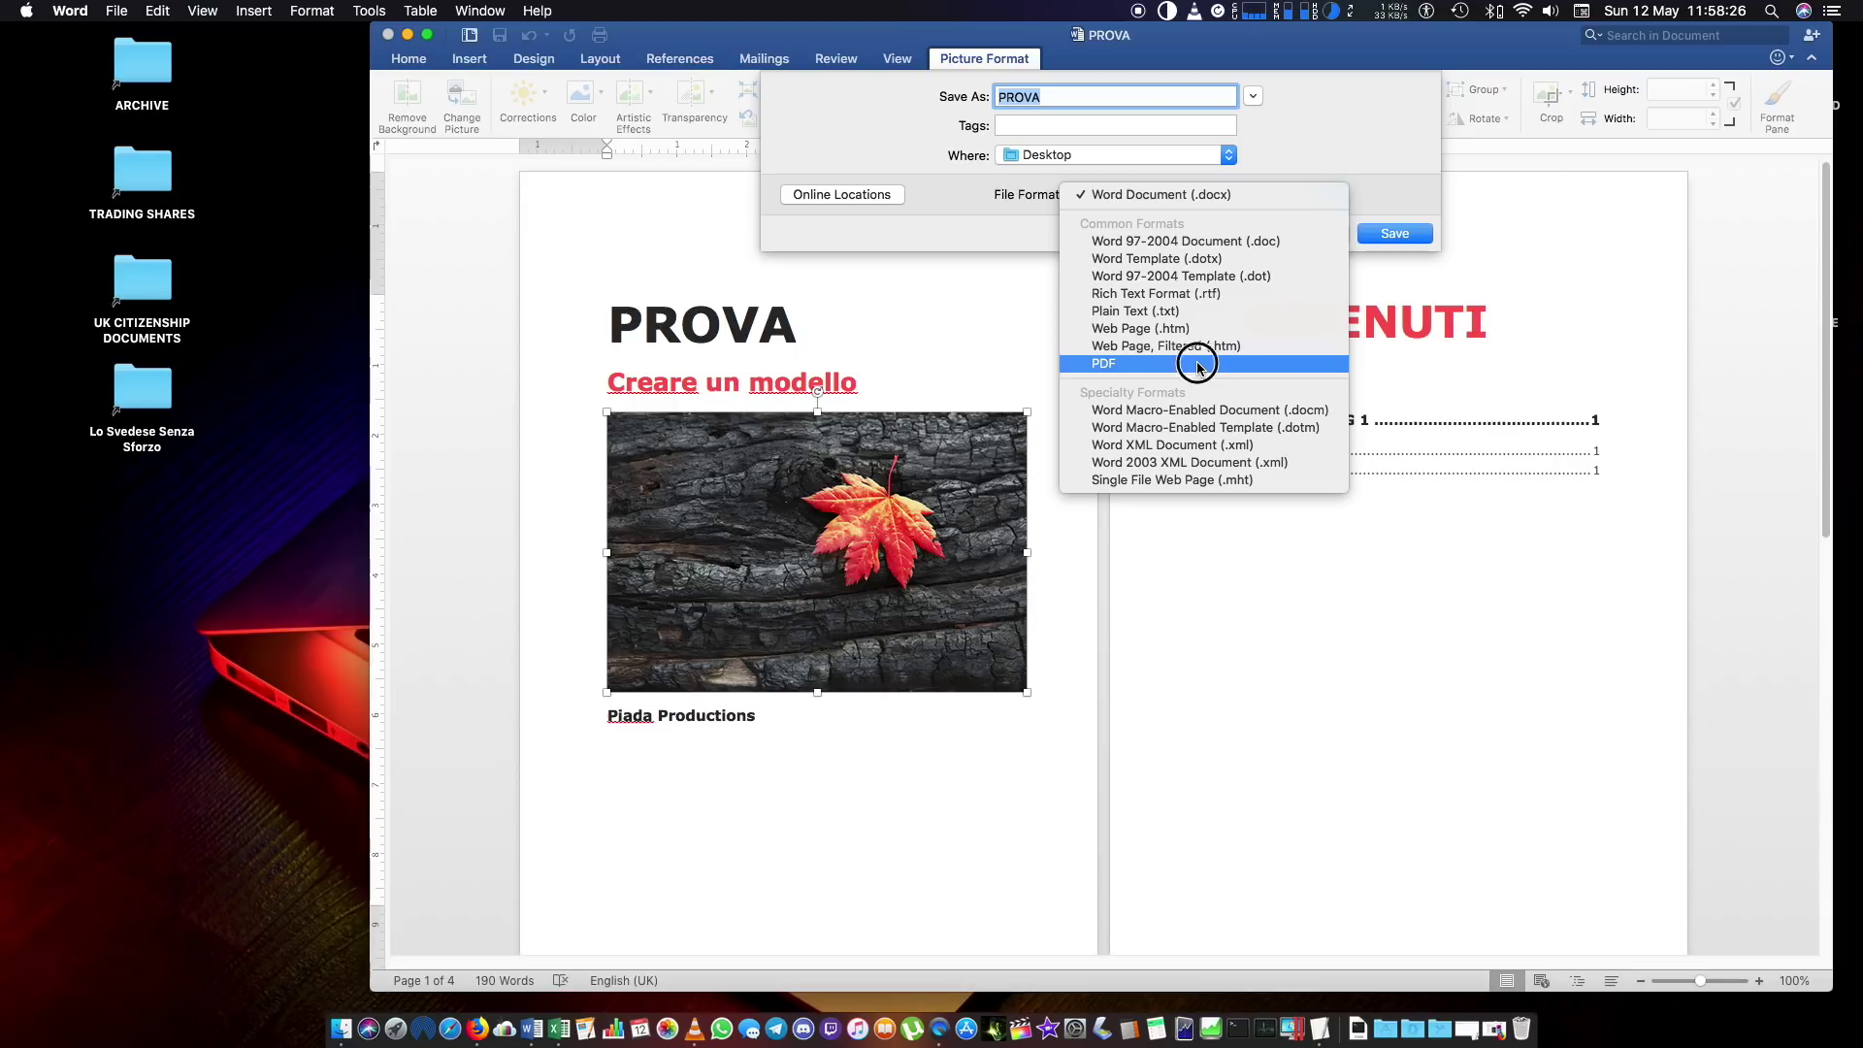
pyautogui.click(1392, 235)
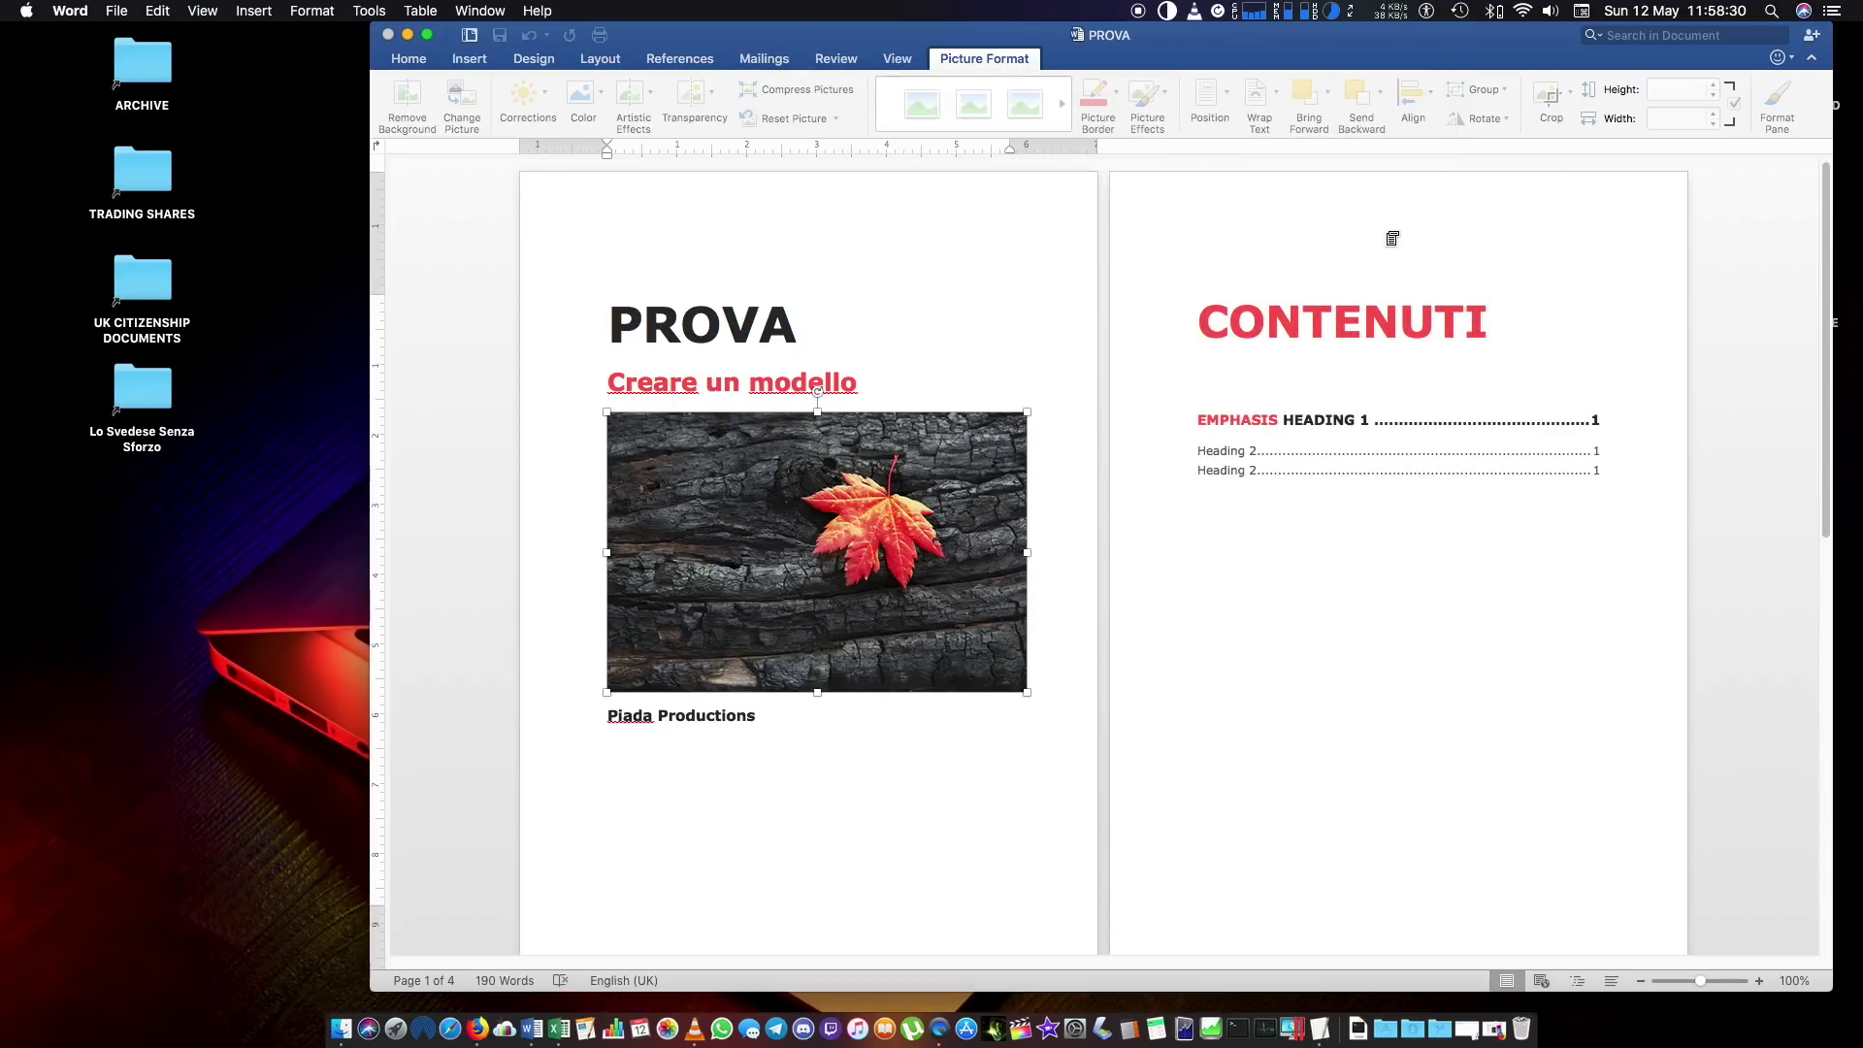
pyautogui.click(389, 36)
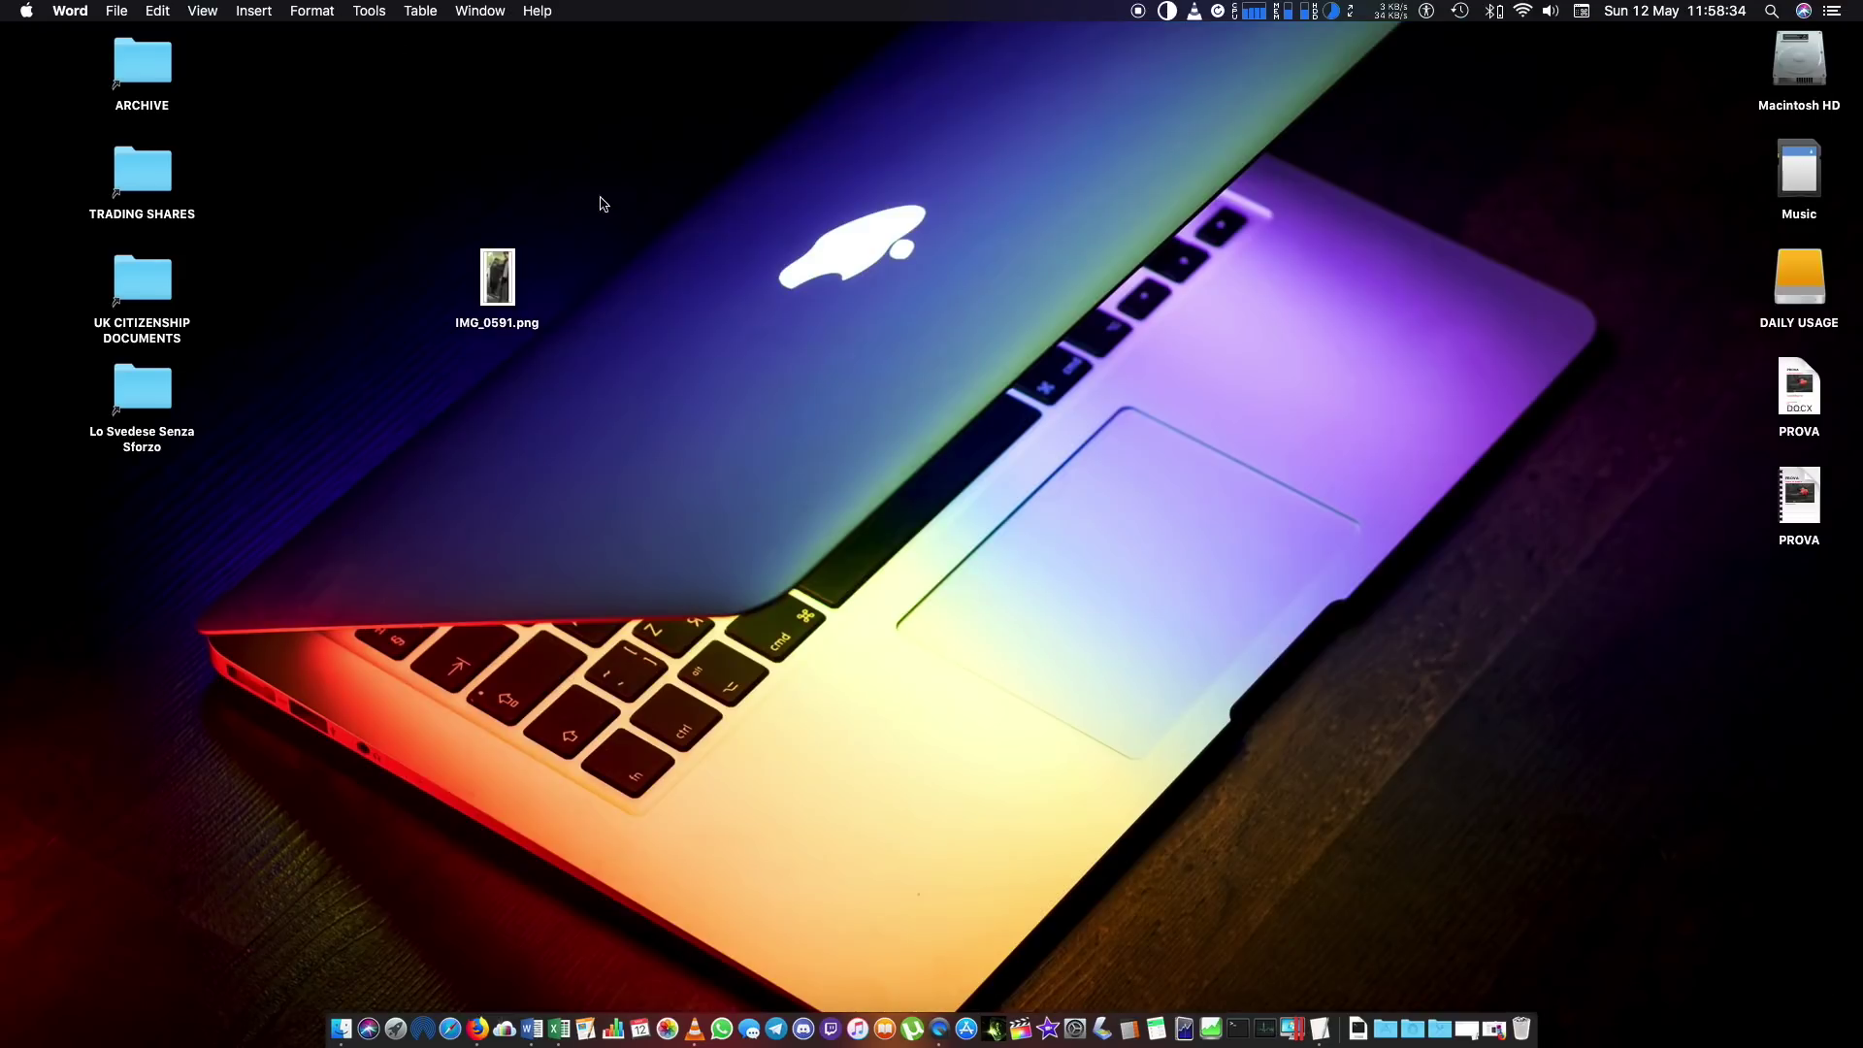
# Move the Word version of PROVA beside the IMG_0591.png image on the desktop and rename it DOCX
pyautogui.moveTo(1811, 403); pyautogui.dragTo(660, 309)
pyautogui.moveTo(628, 266)
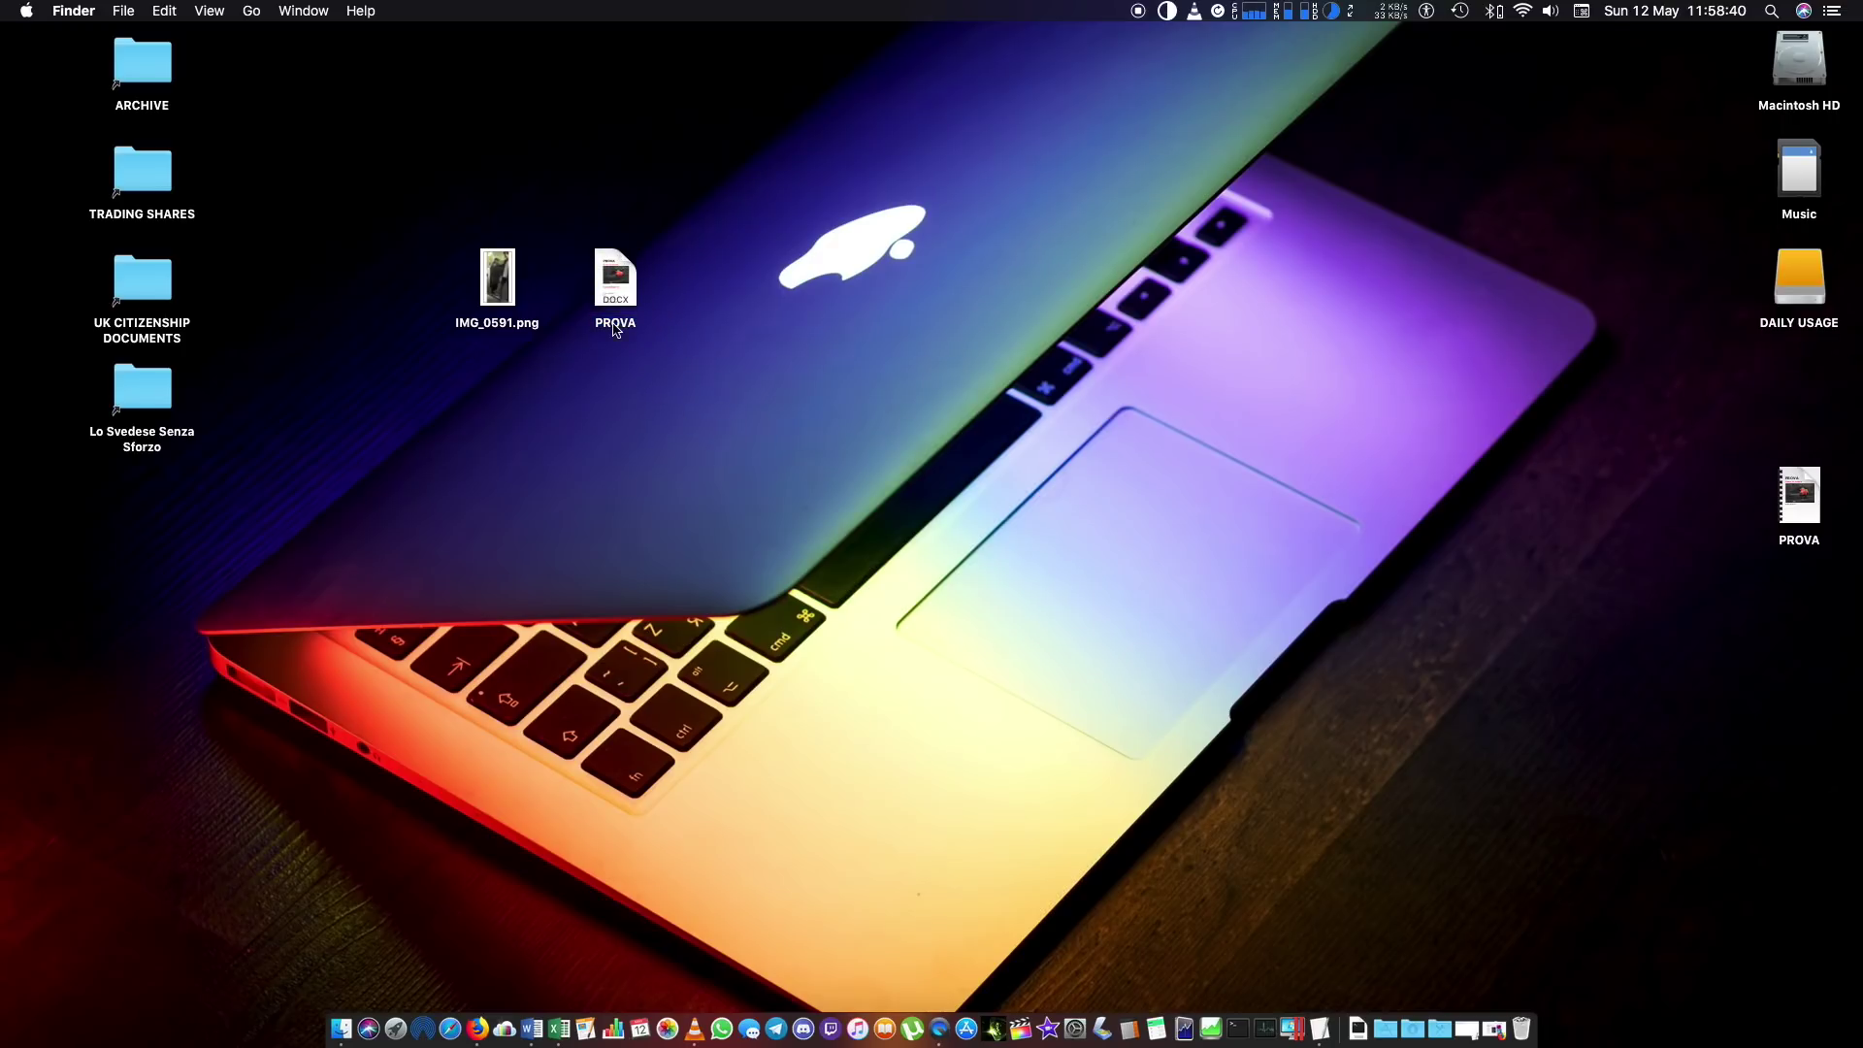
pyautogui.click(616, 324)
pyautogui.write('DOCX')
pyautogui.press('Return')
# Rename the IMG_0591.png image on the desktop as FOTO, keeping its extension
pyautogui.click(498, 323)
pyautogui.write('FOTO')
pyautogui.press('Return')
# Rename the PDF version of PROVA as PDF and move it beside the DOCX file
pyautogui.click(1802, 542)
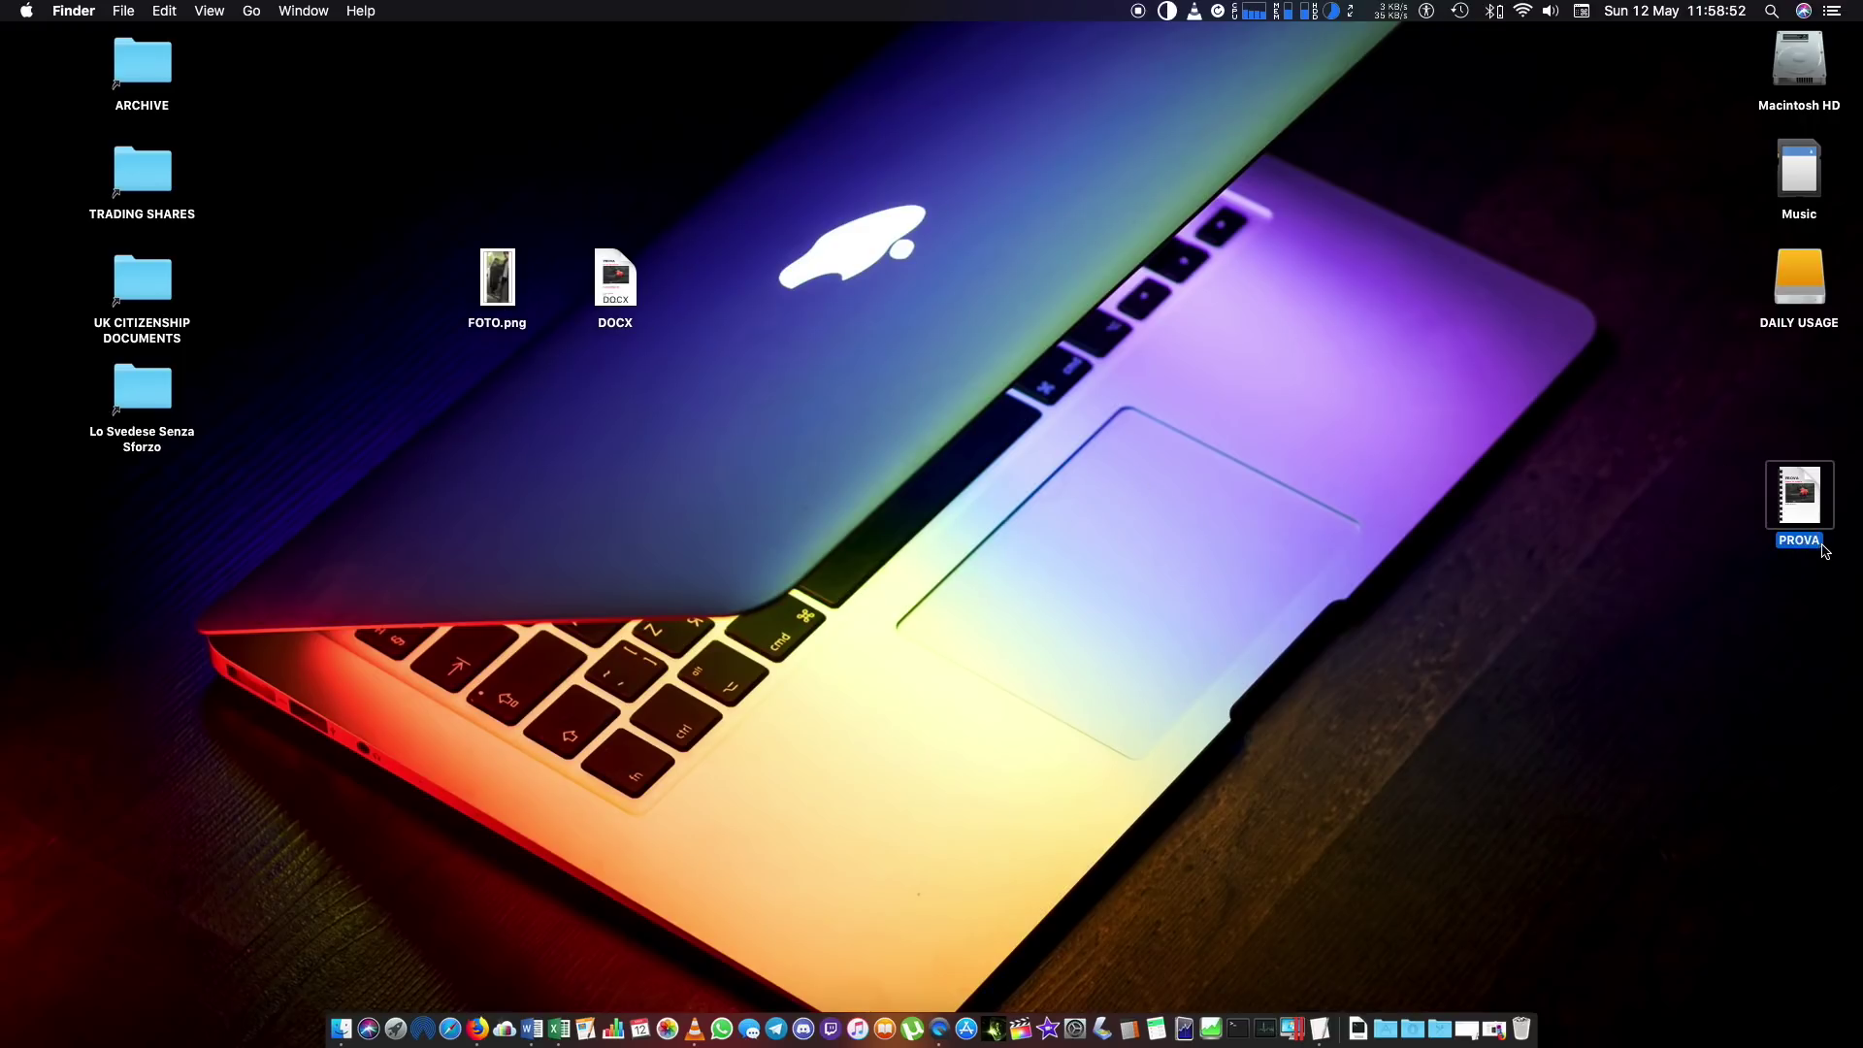
pyautogui.write('PDF')
pyautogui.click(1639, 586)
pyautogui.moveTo(1795, 490); pyautogui.dragTo(730, 279)
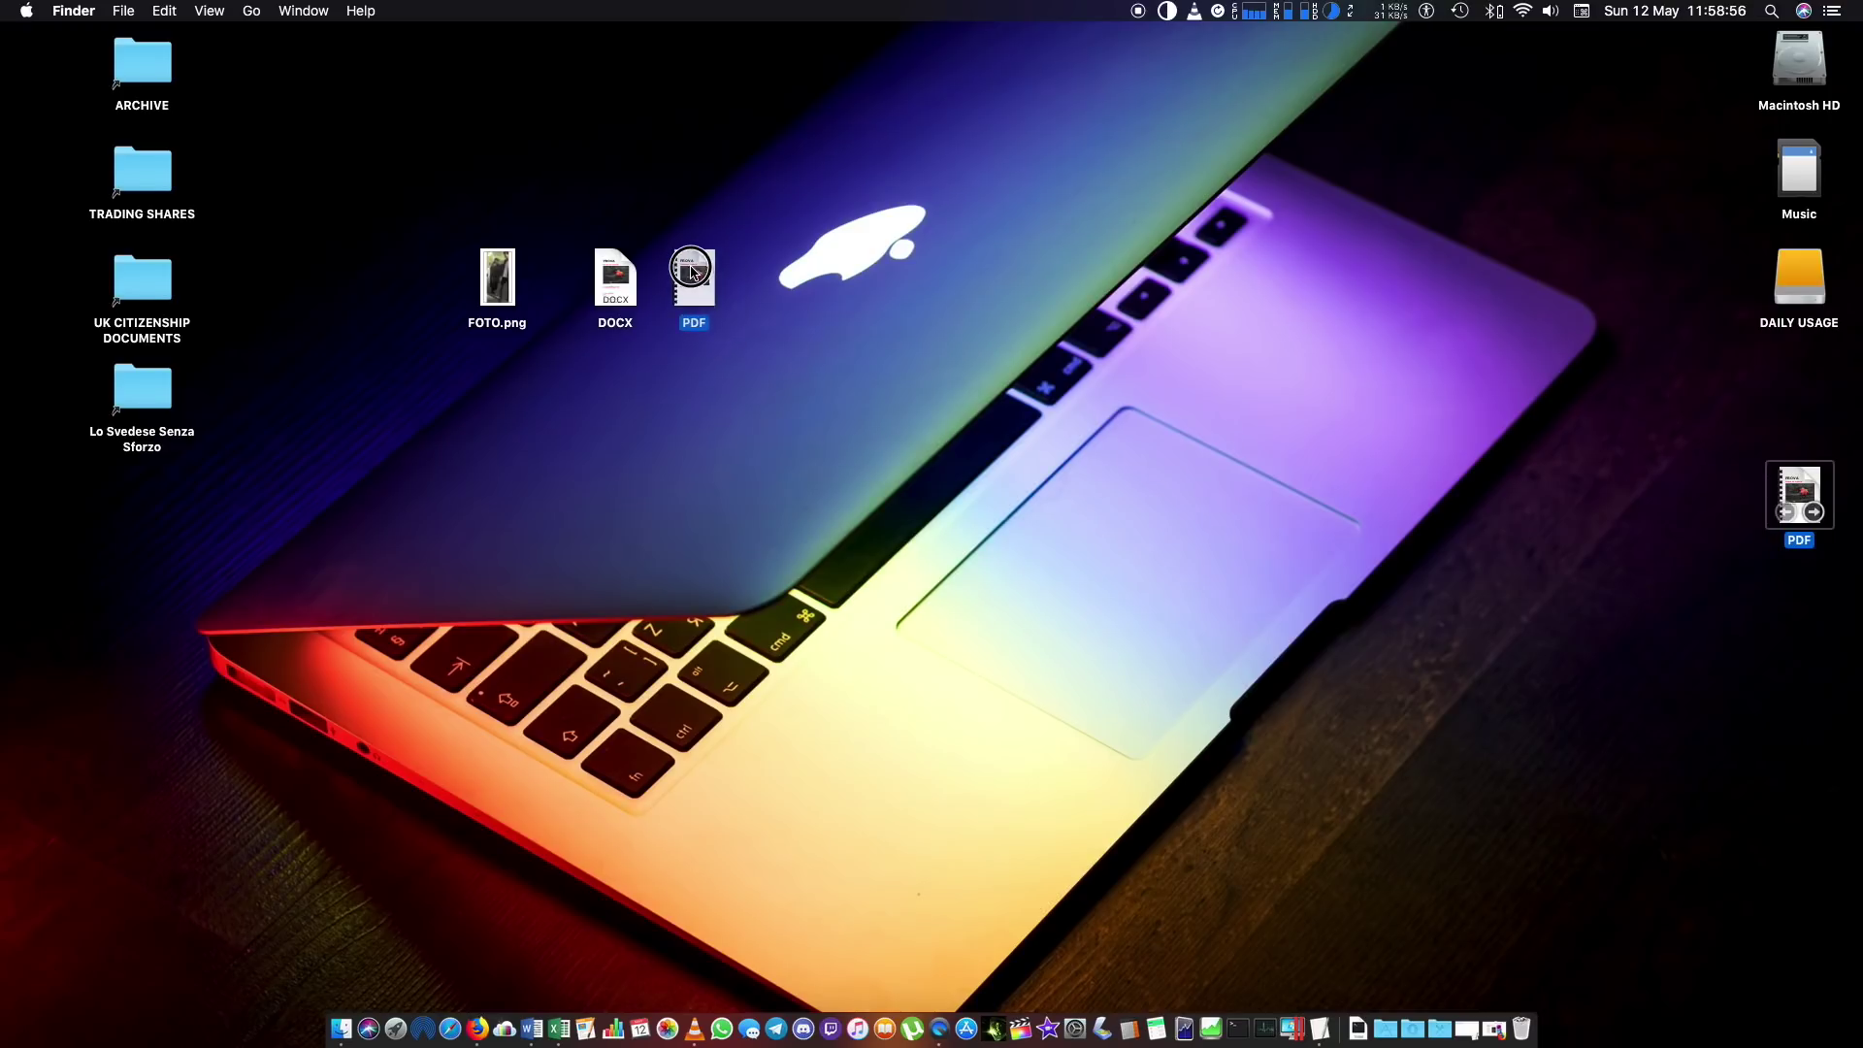
pyautogui.click(716, 466)
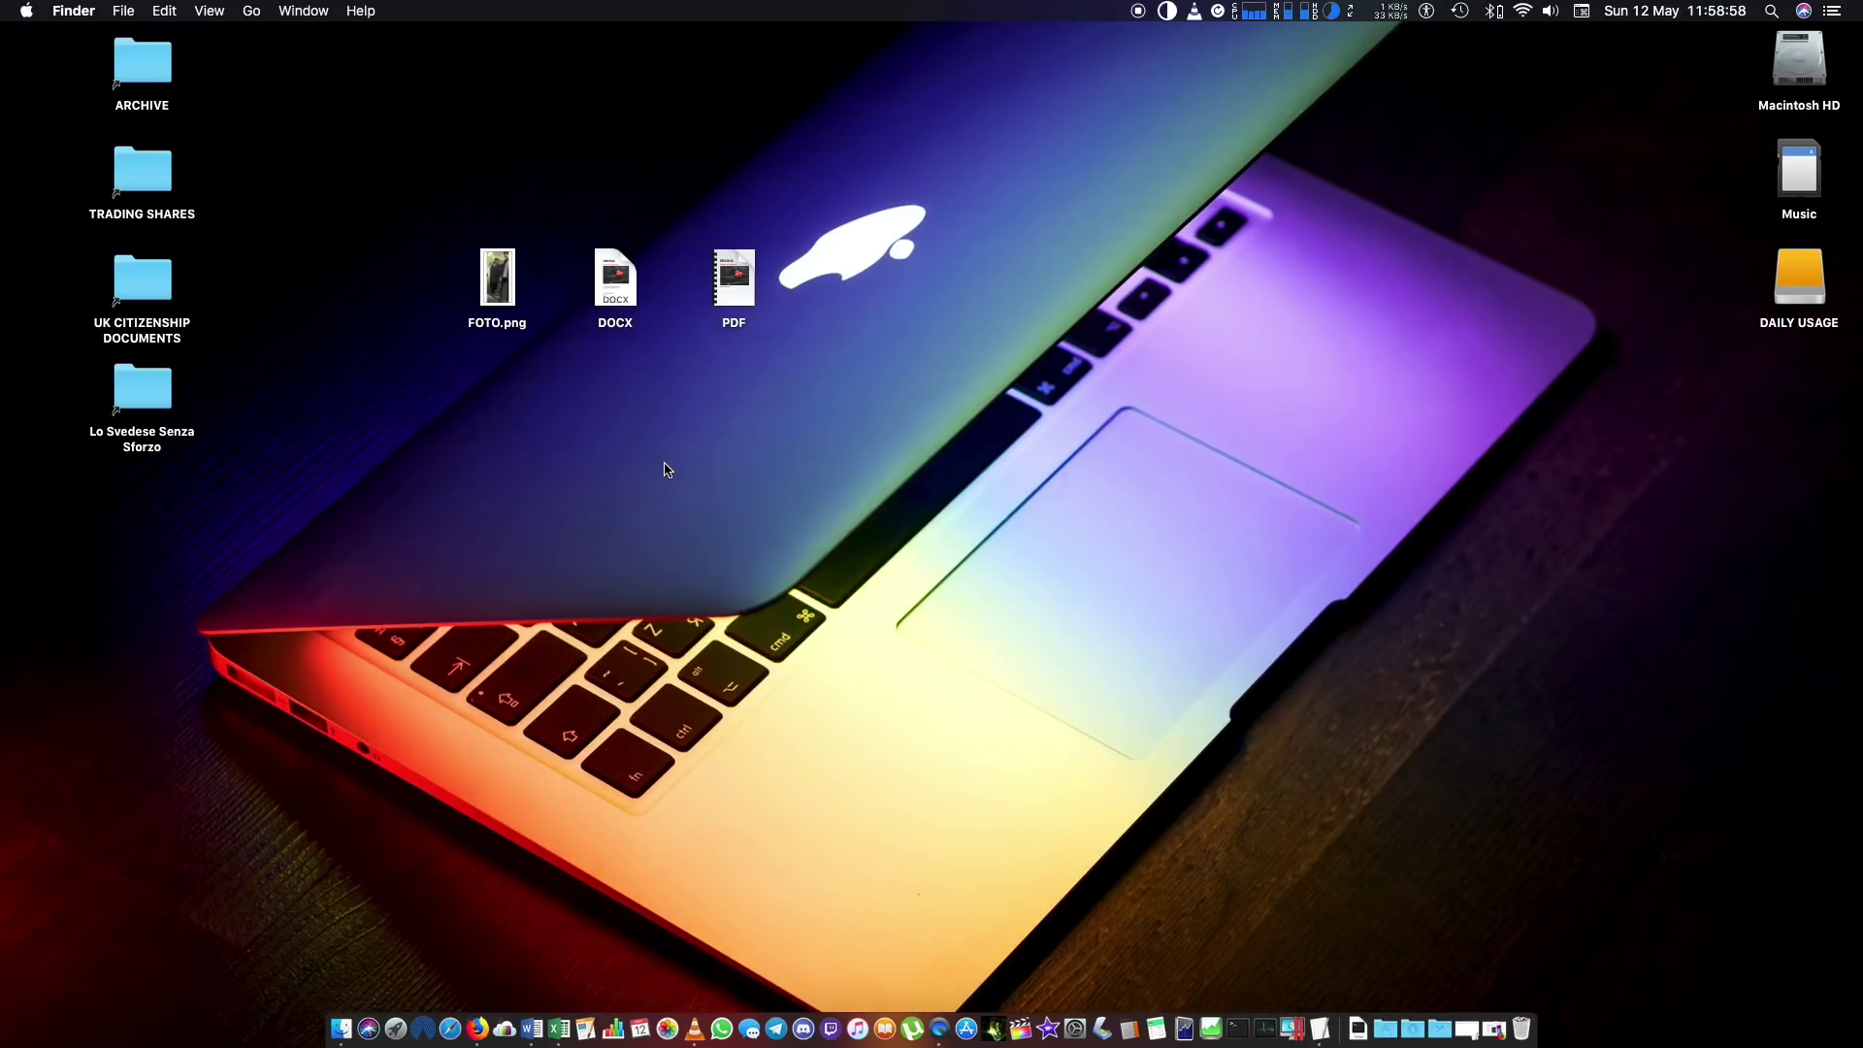
# Enable the Stationery pad option in the DOCX file's info window and close the window
pyautogui.click(618, 278)
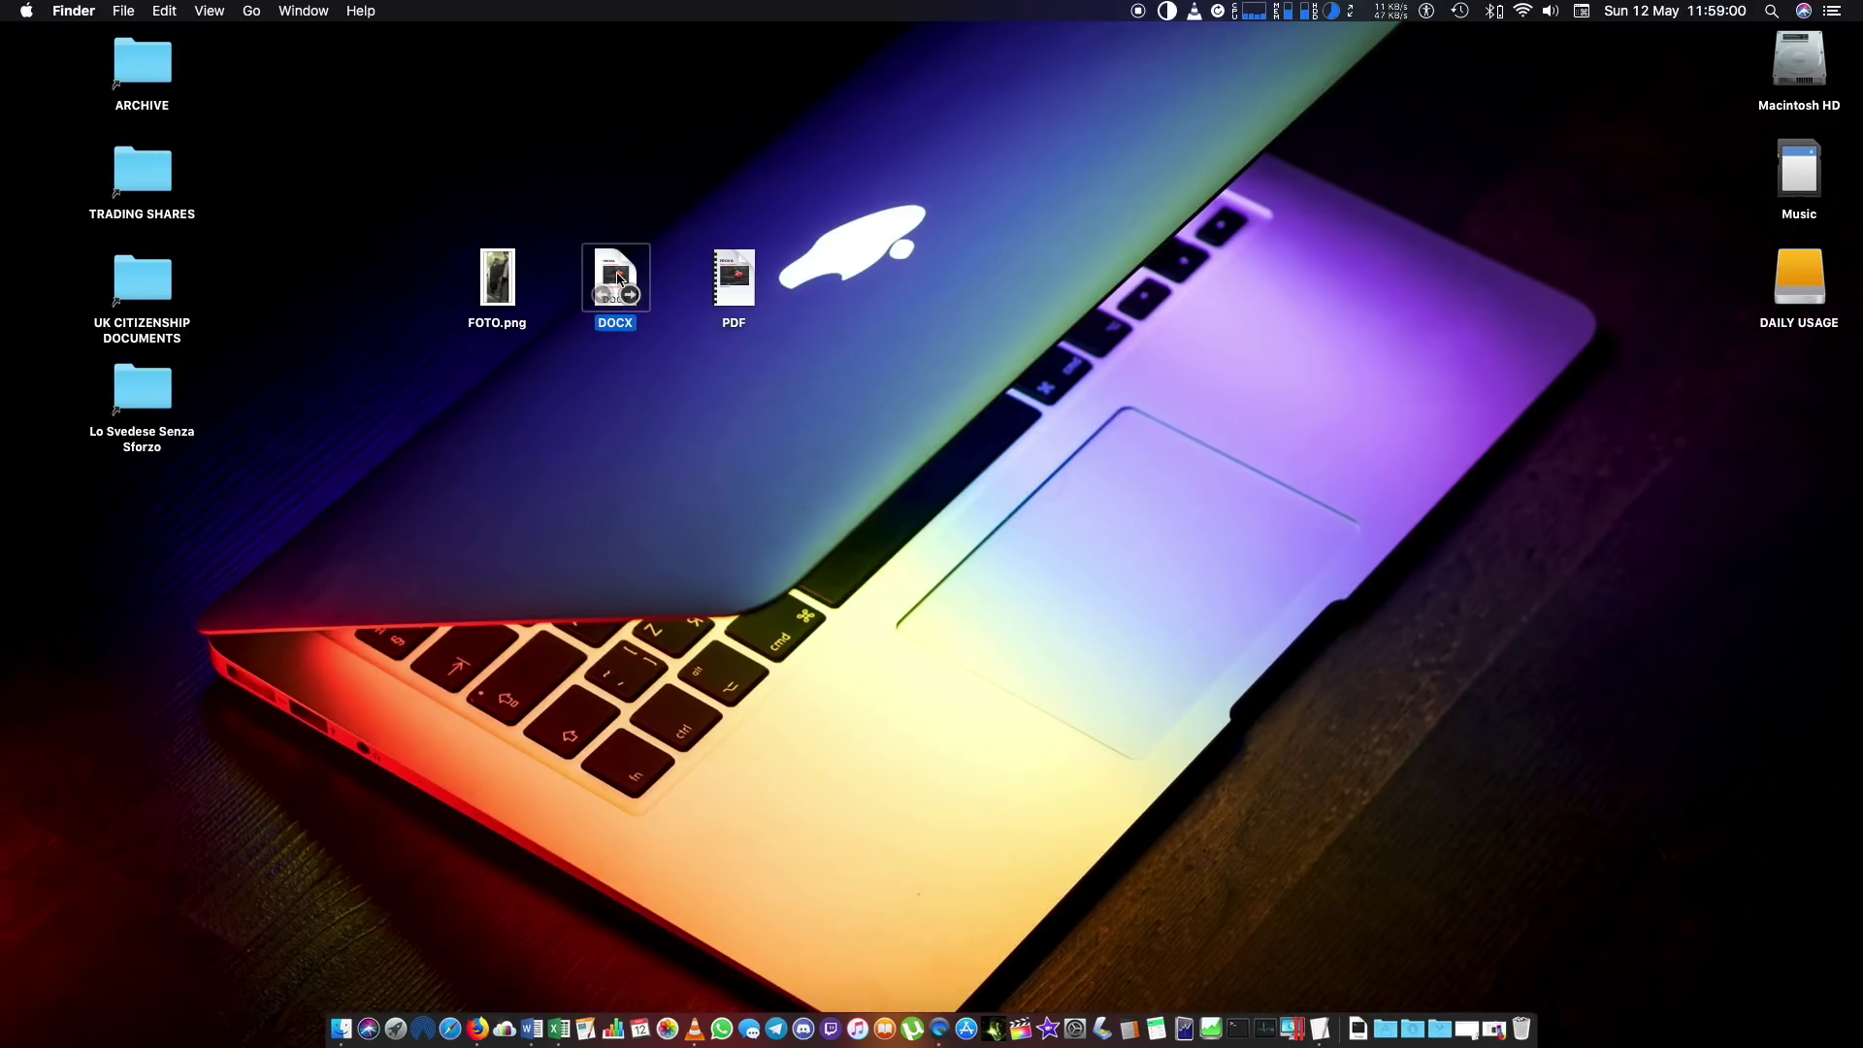
pyautogui.rightClick(619, 279)
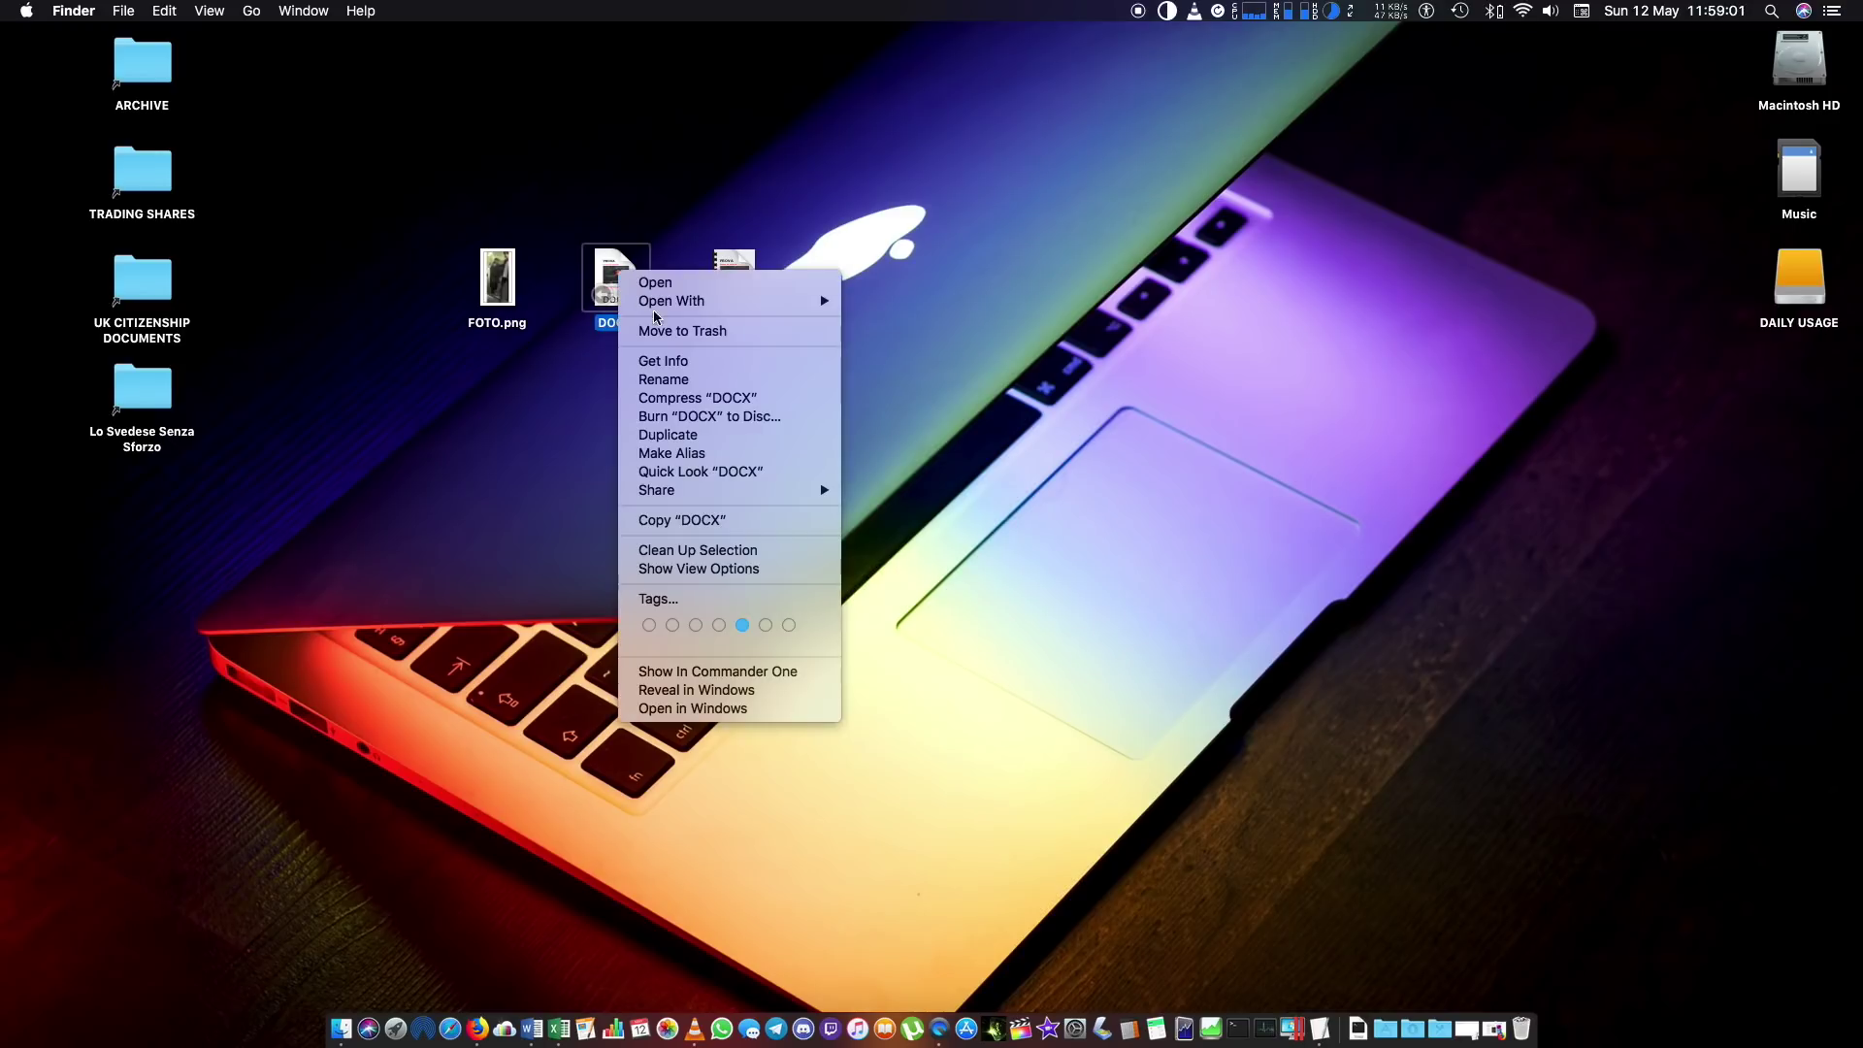
pyautogui.click(688, 366)
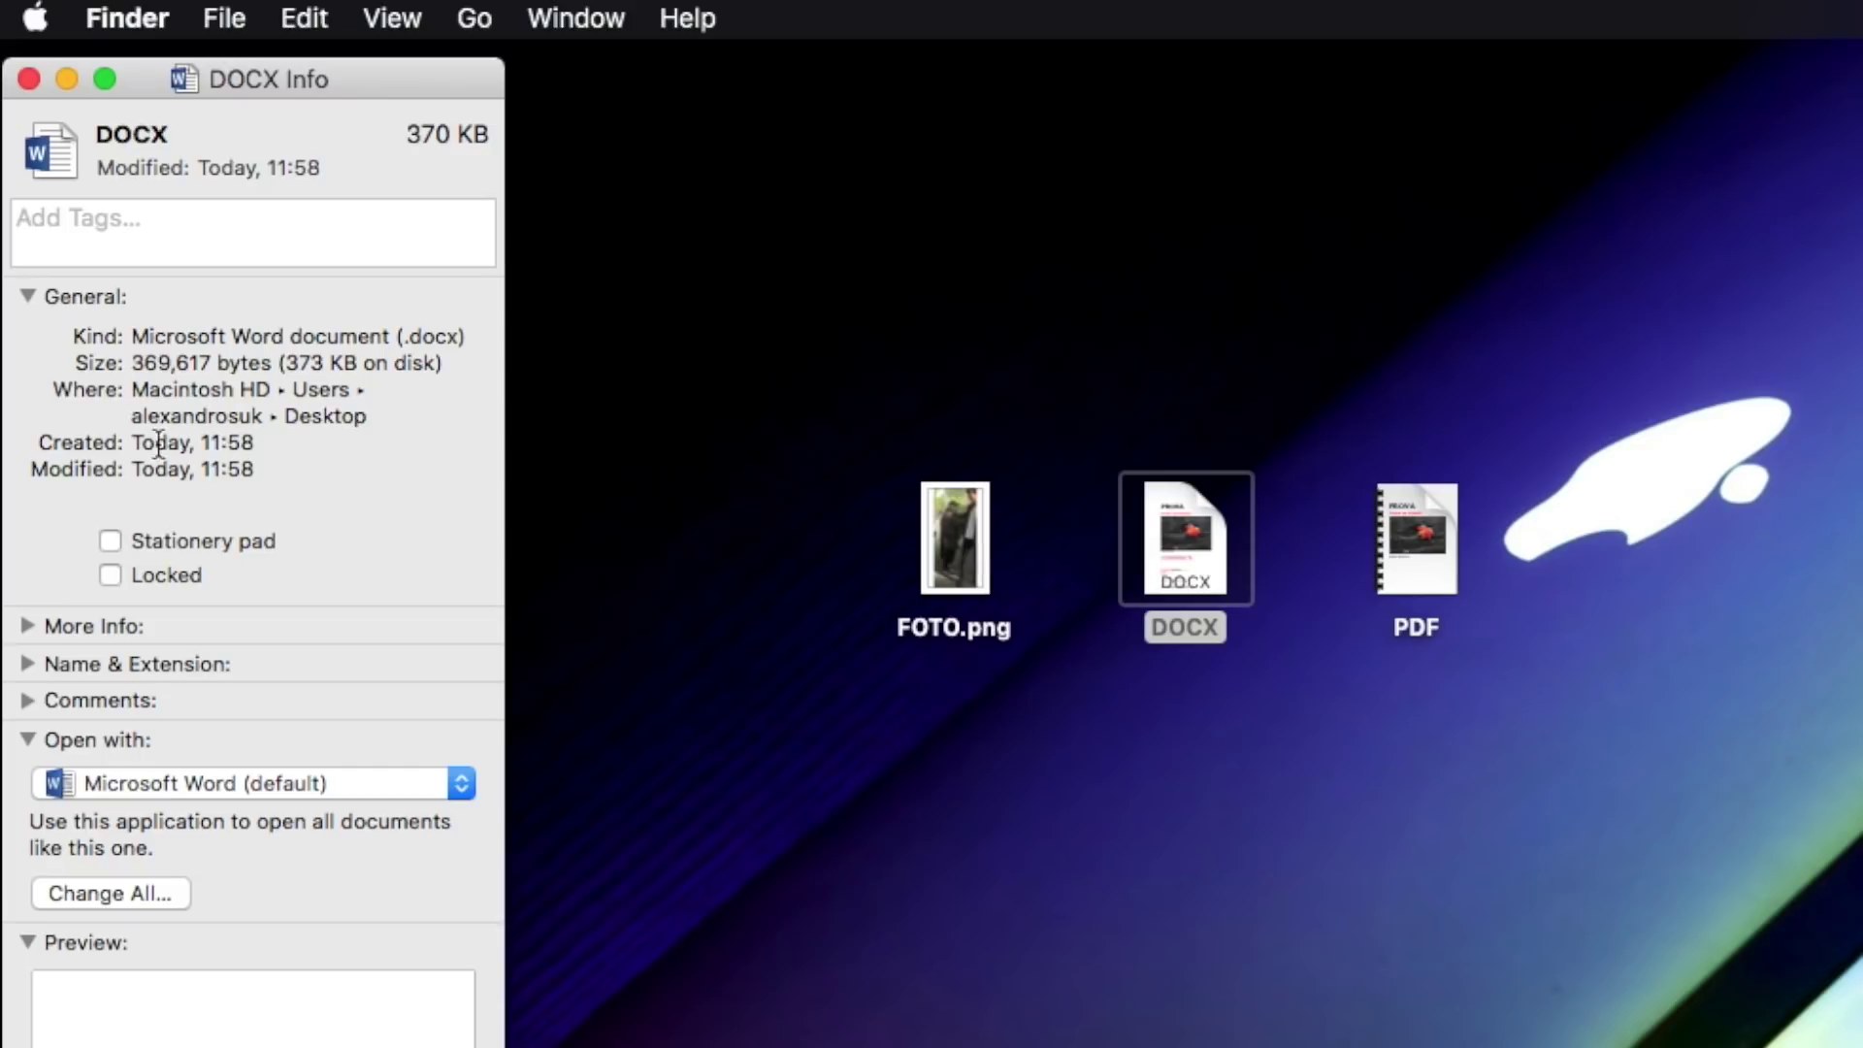
pyautogui.click(29, 297)
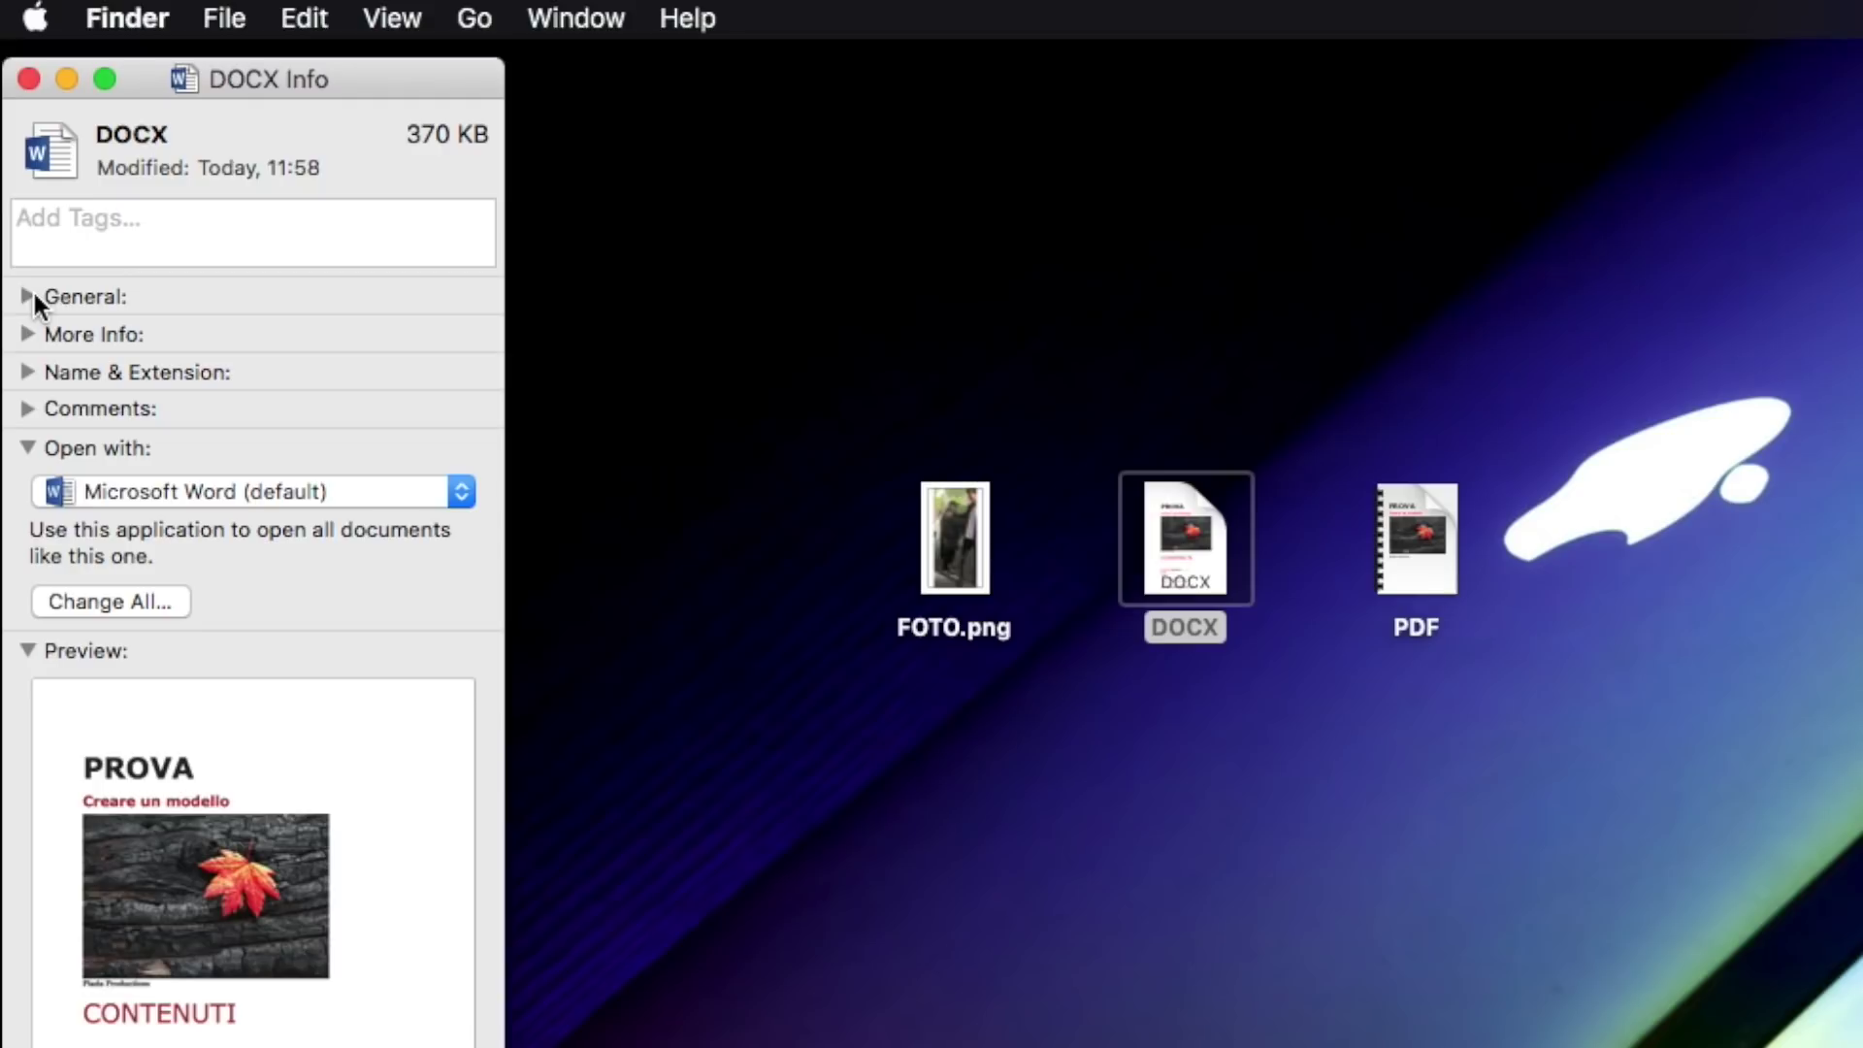
pyautogui.click(33, 295)
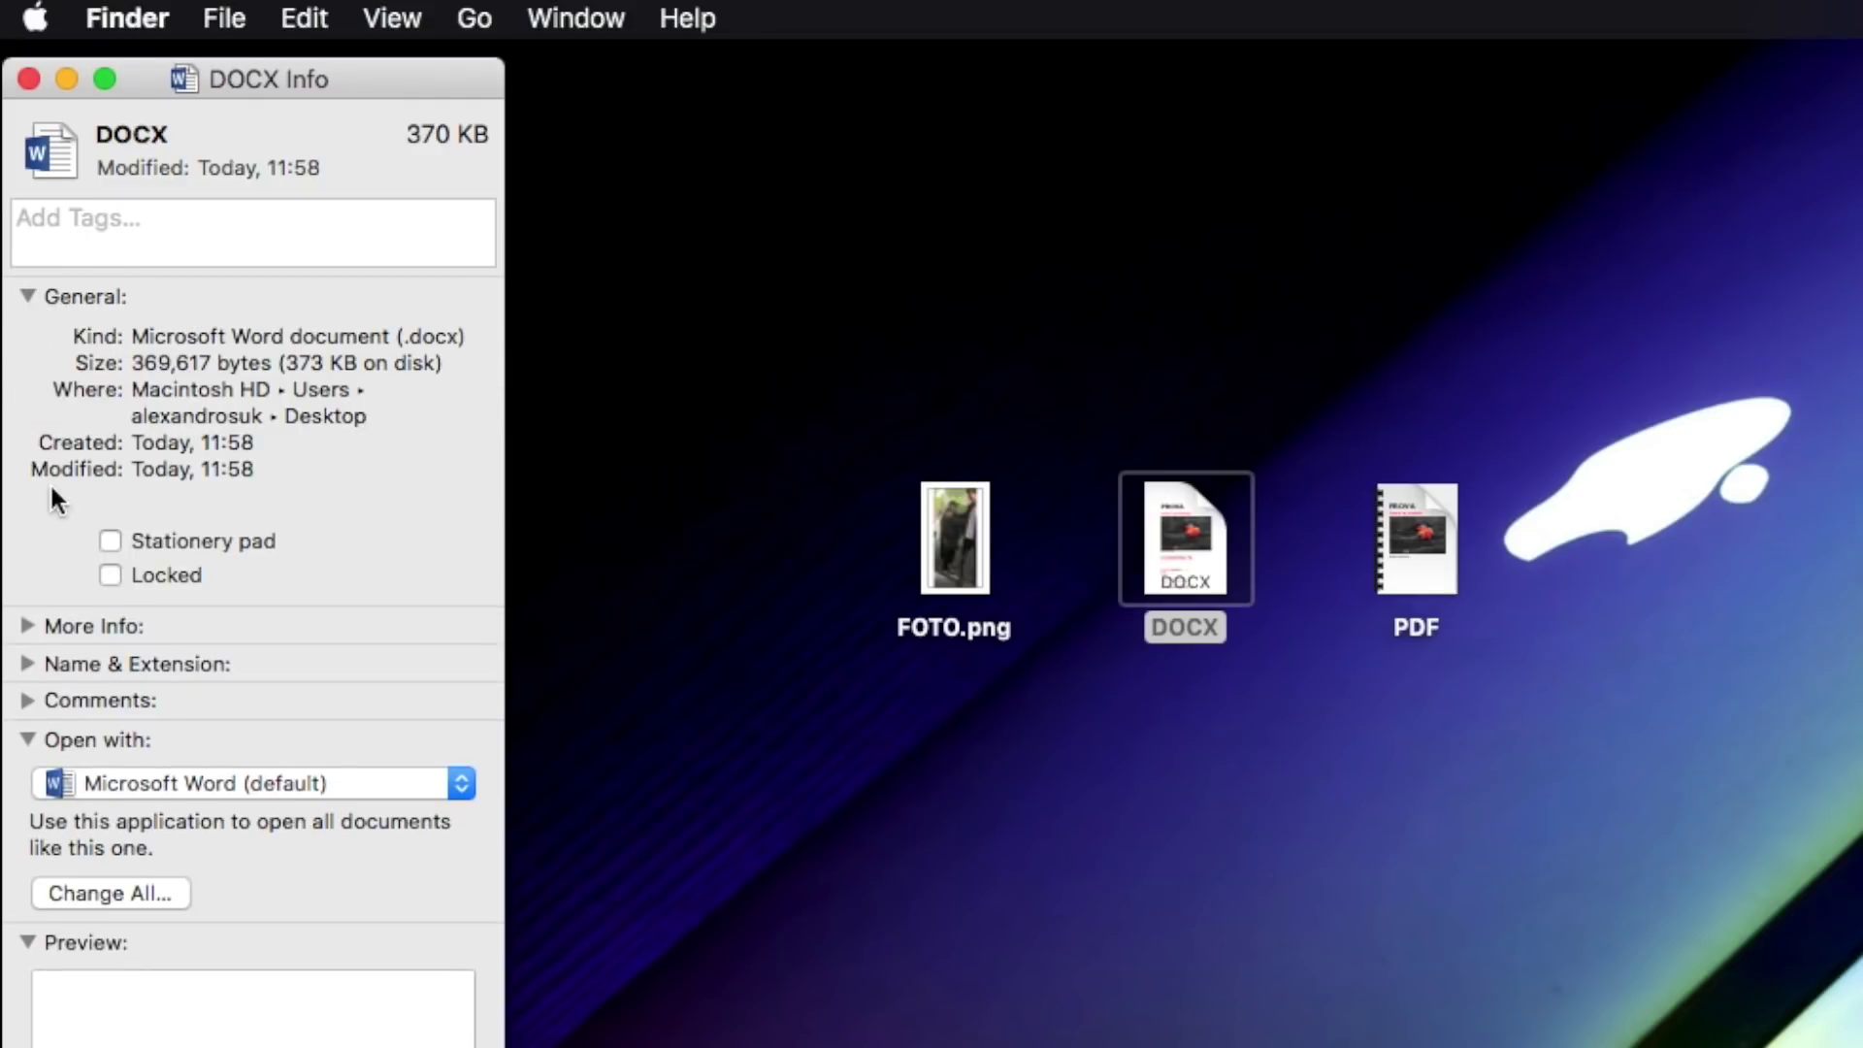
pyautogui.click(179, 541)
pyautogui.click(110, 540)
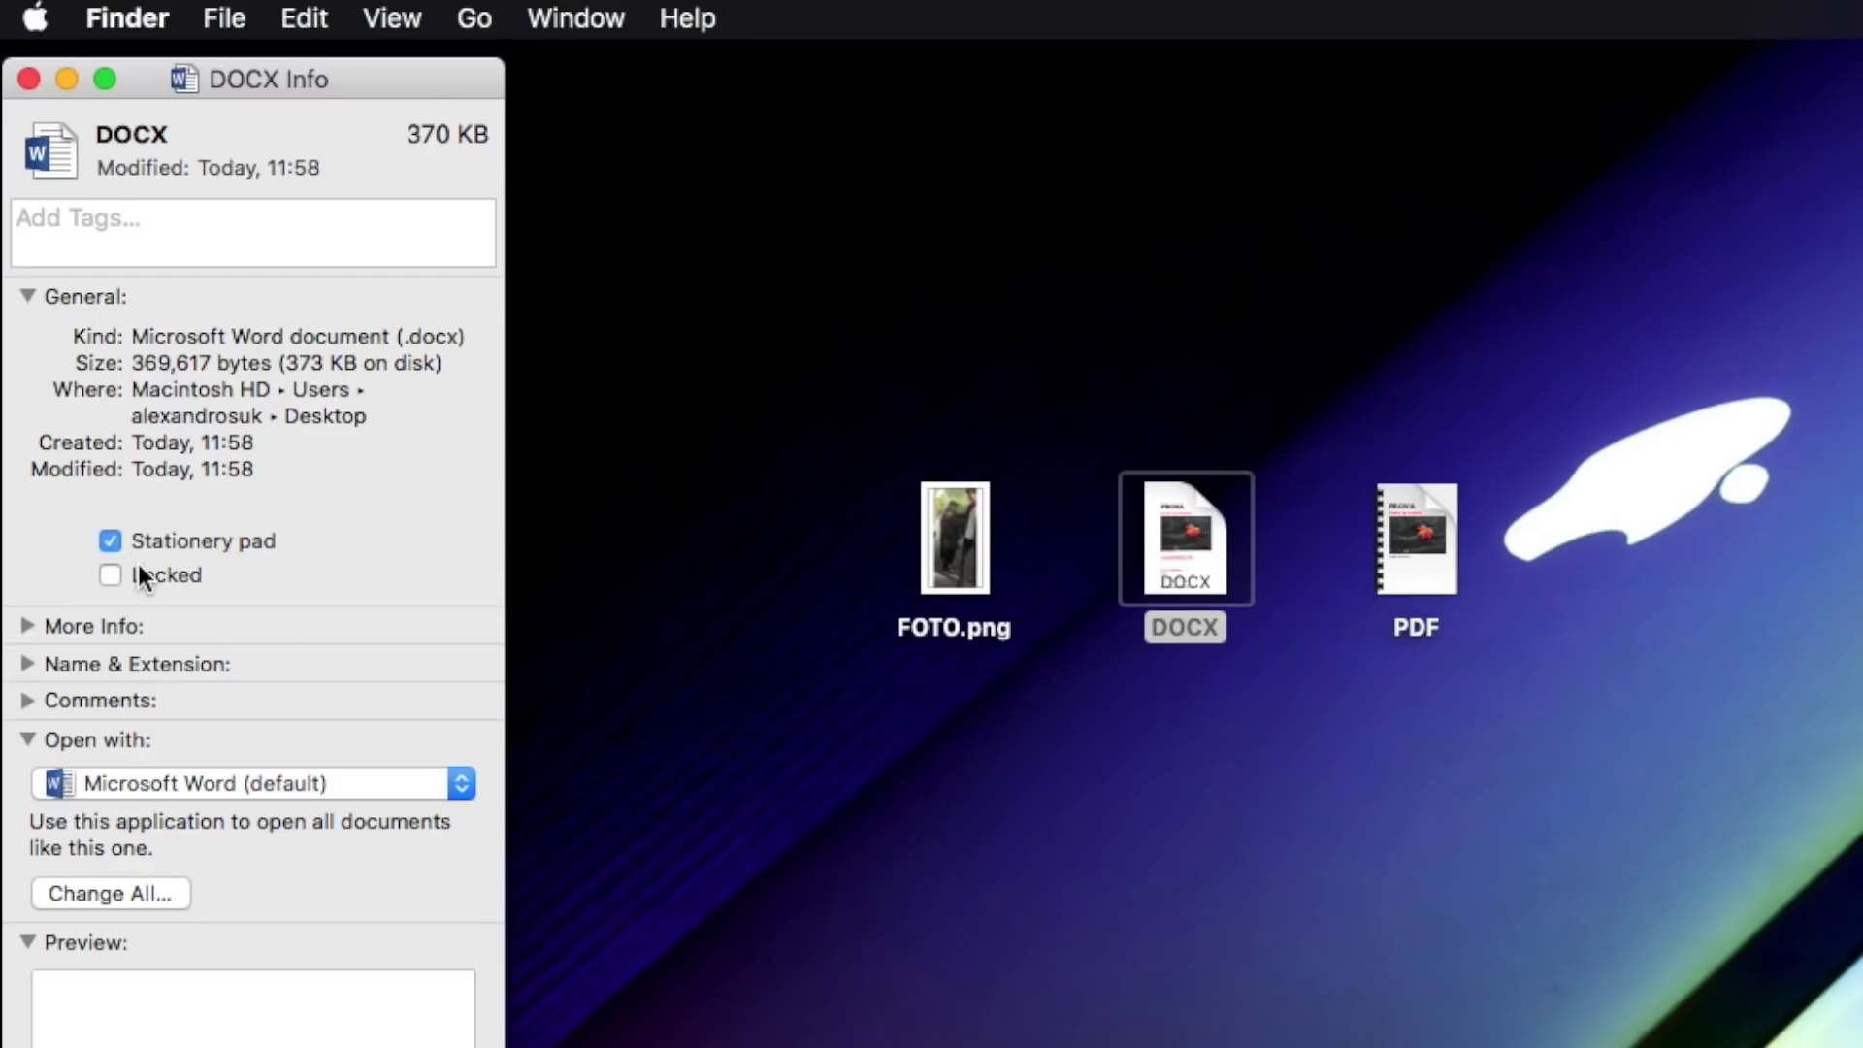
pyautogui.click(29, 79)
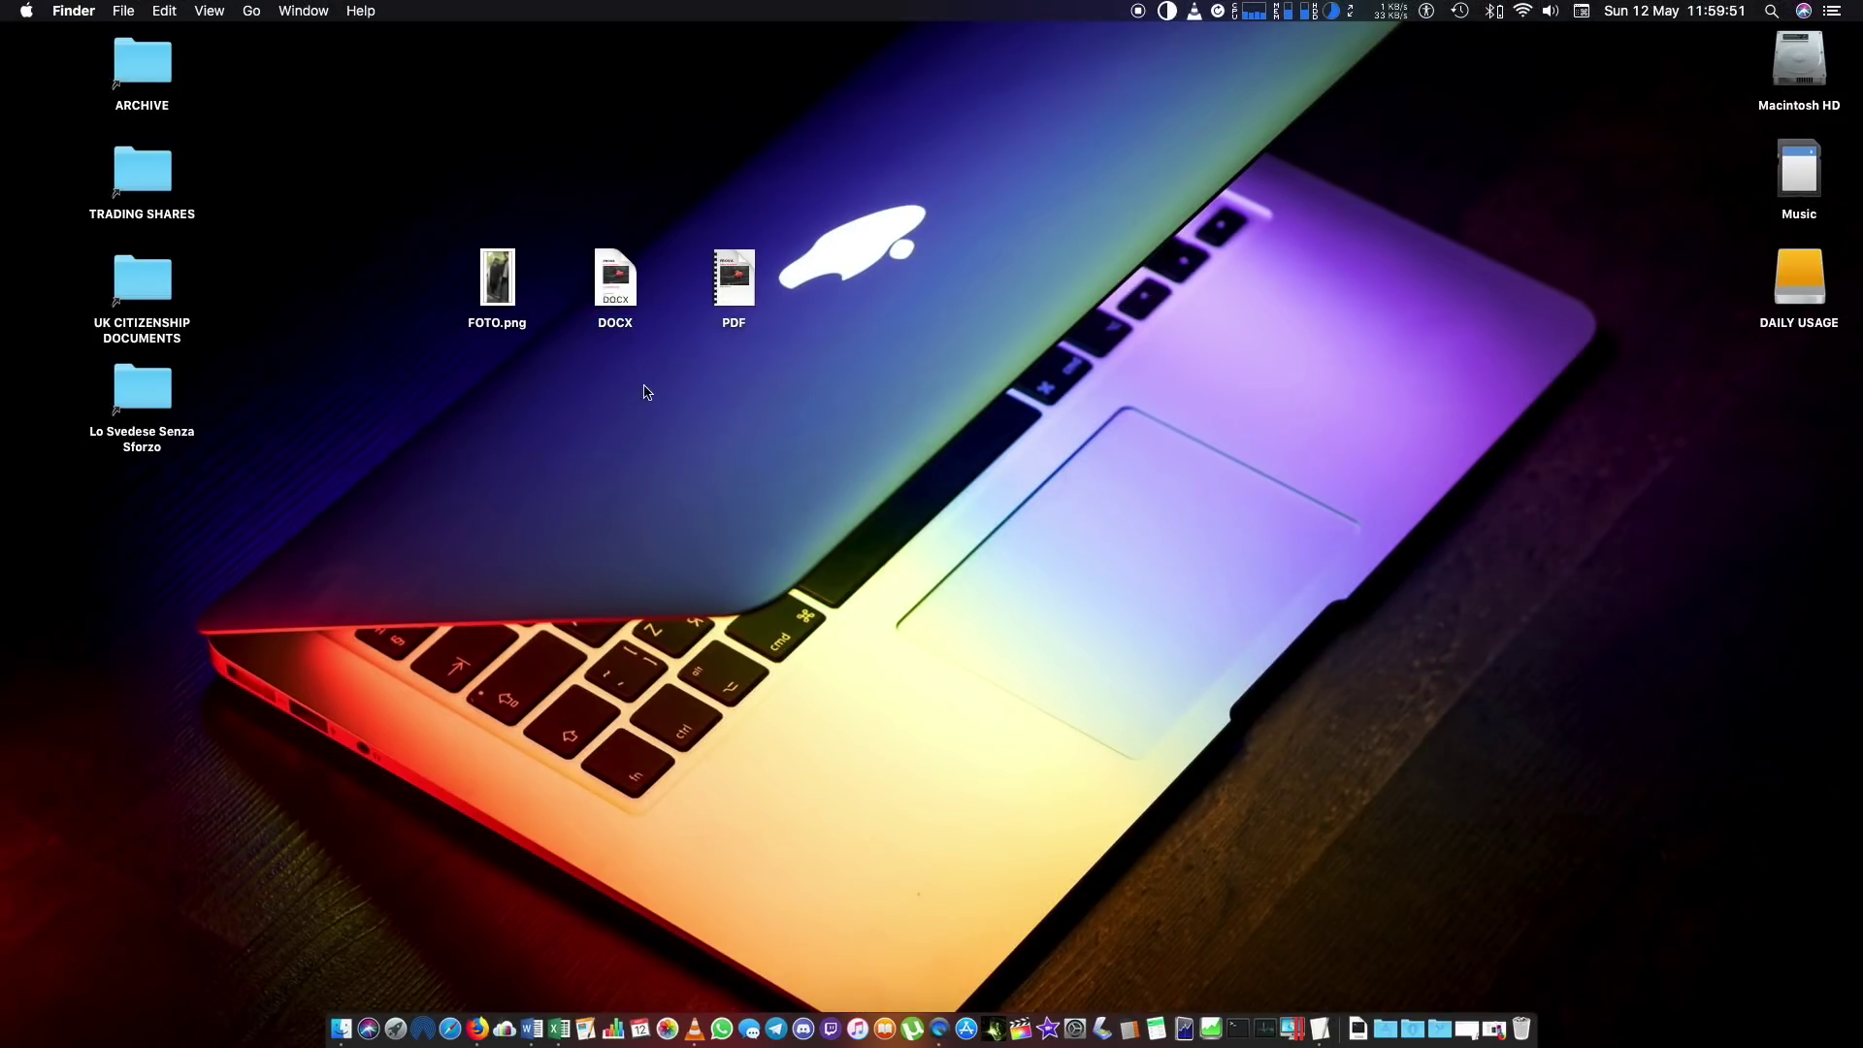
# Open the DOCX stationery file twice to generate two copies, review the first copy's pages, and close each copy
pyautogui.moveTo(614, 276)
pyautogui.doubleClick(615, 276)
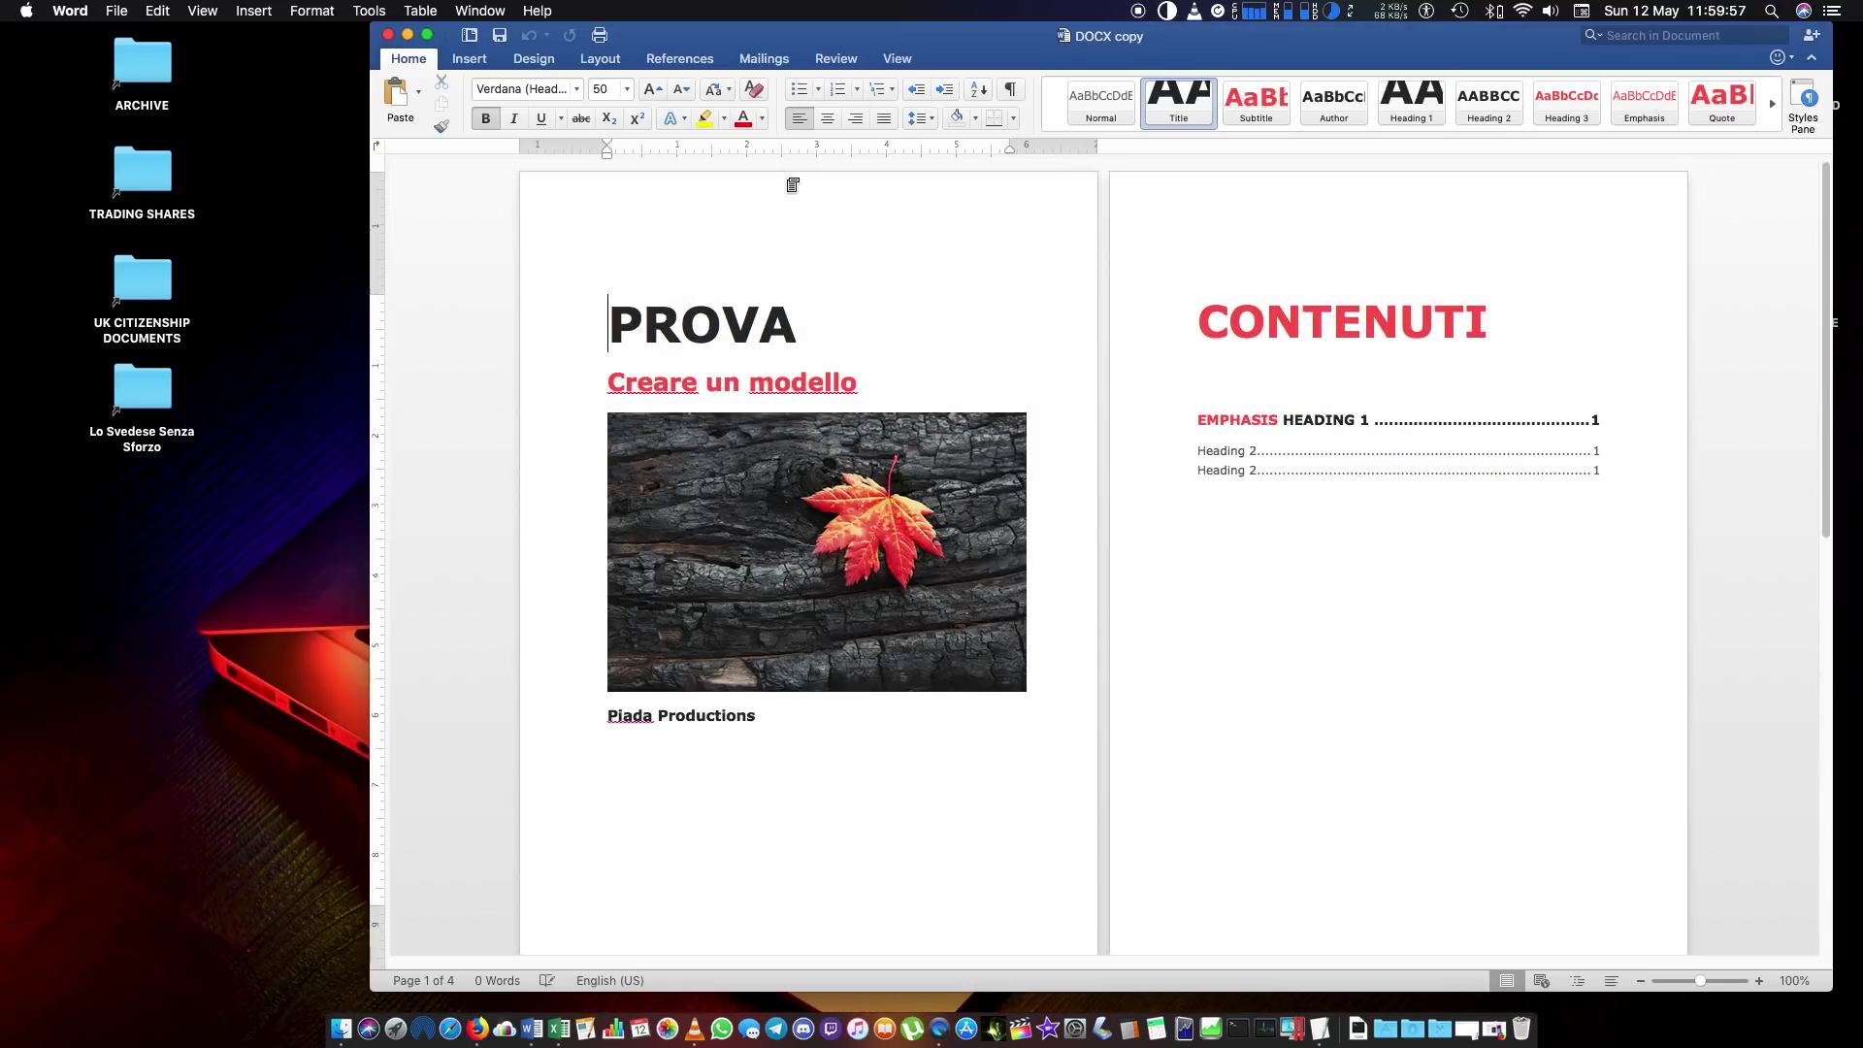
pyautogui.scroll(-5, 881, 292)
pyautogui.scroll(-5, 881, 292)
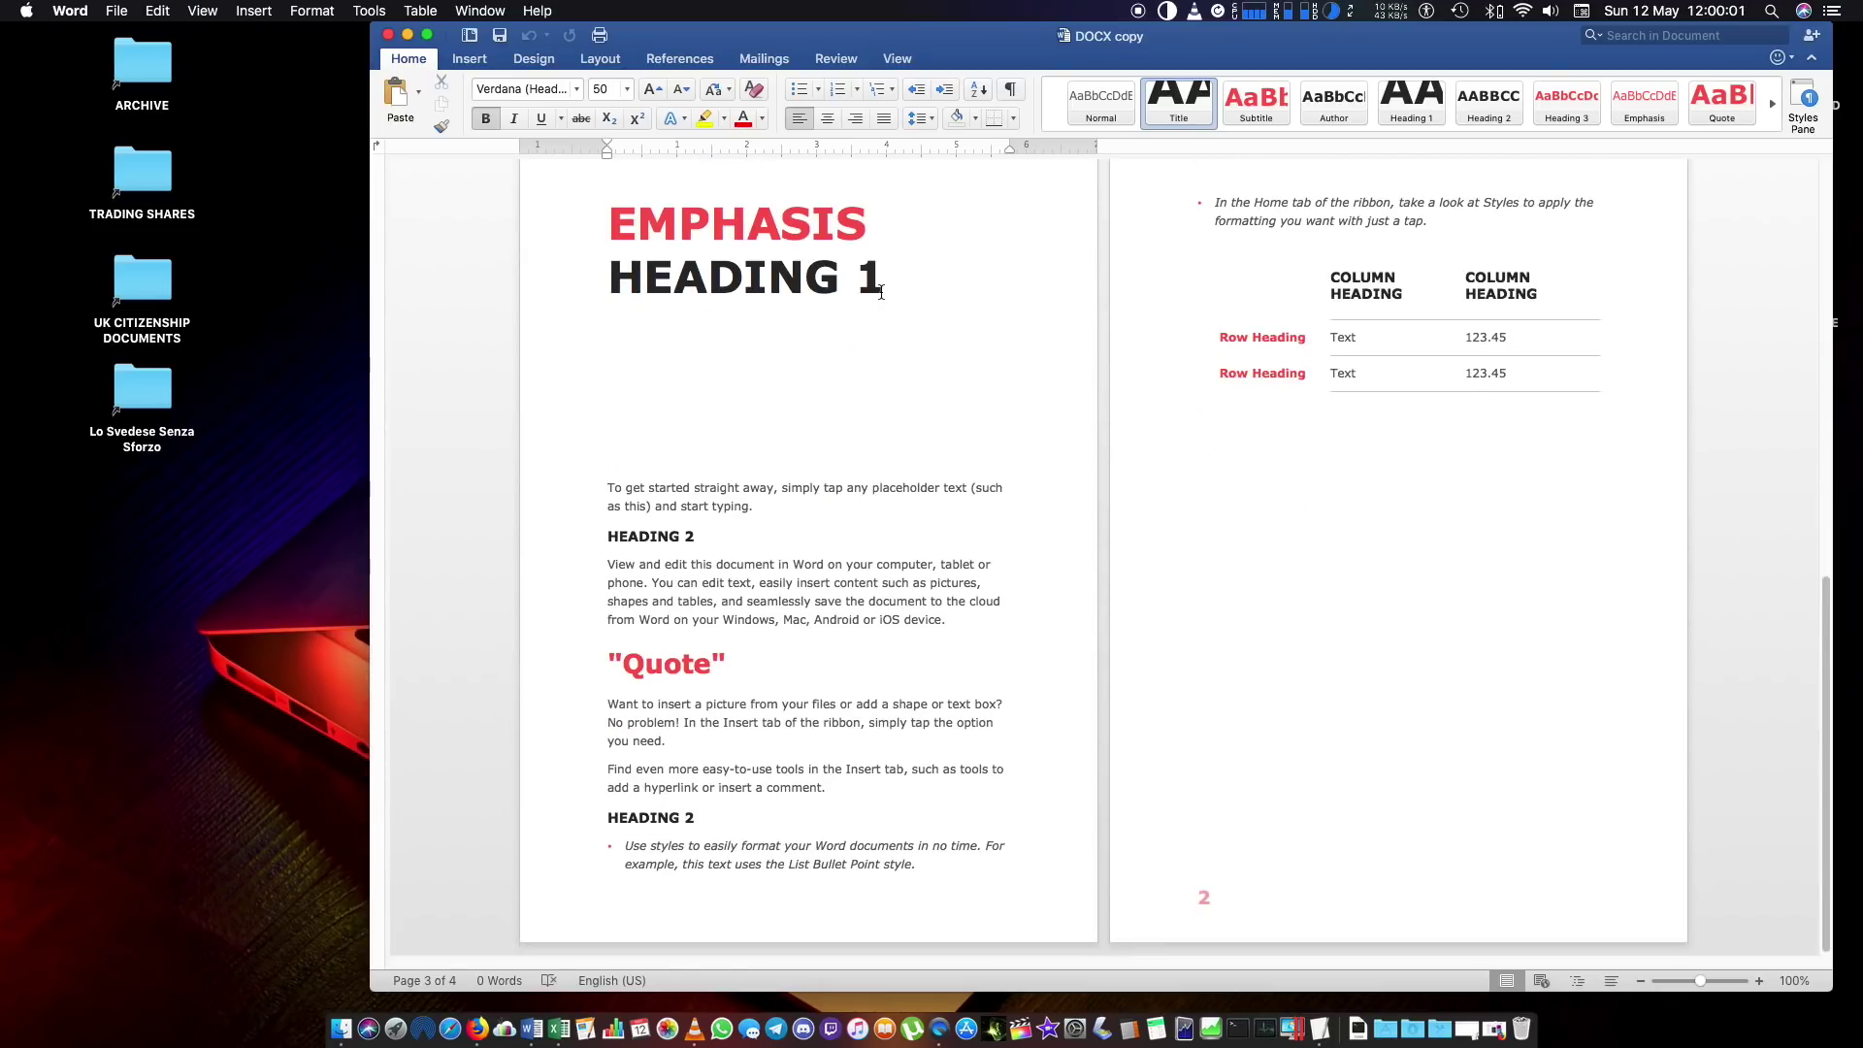
pyautogui.scroll(10, 818, 233)
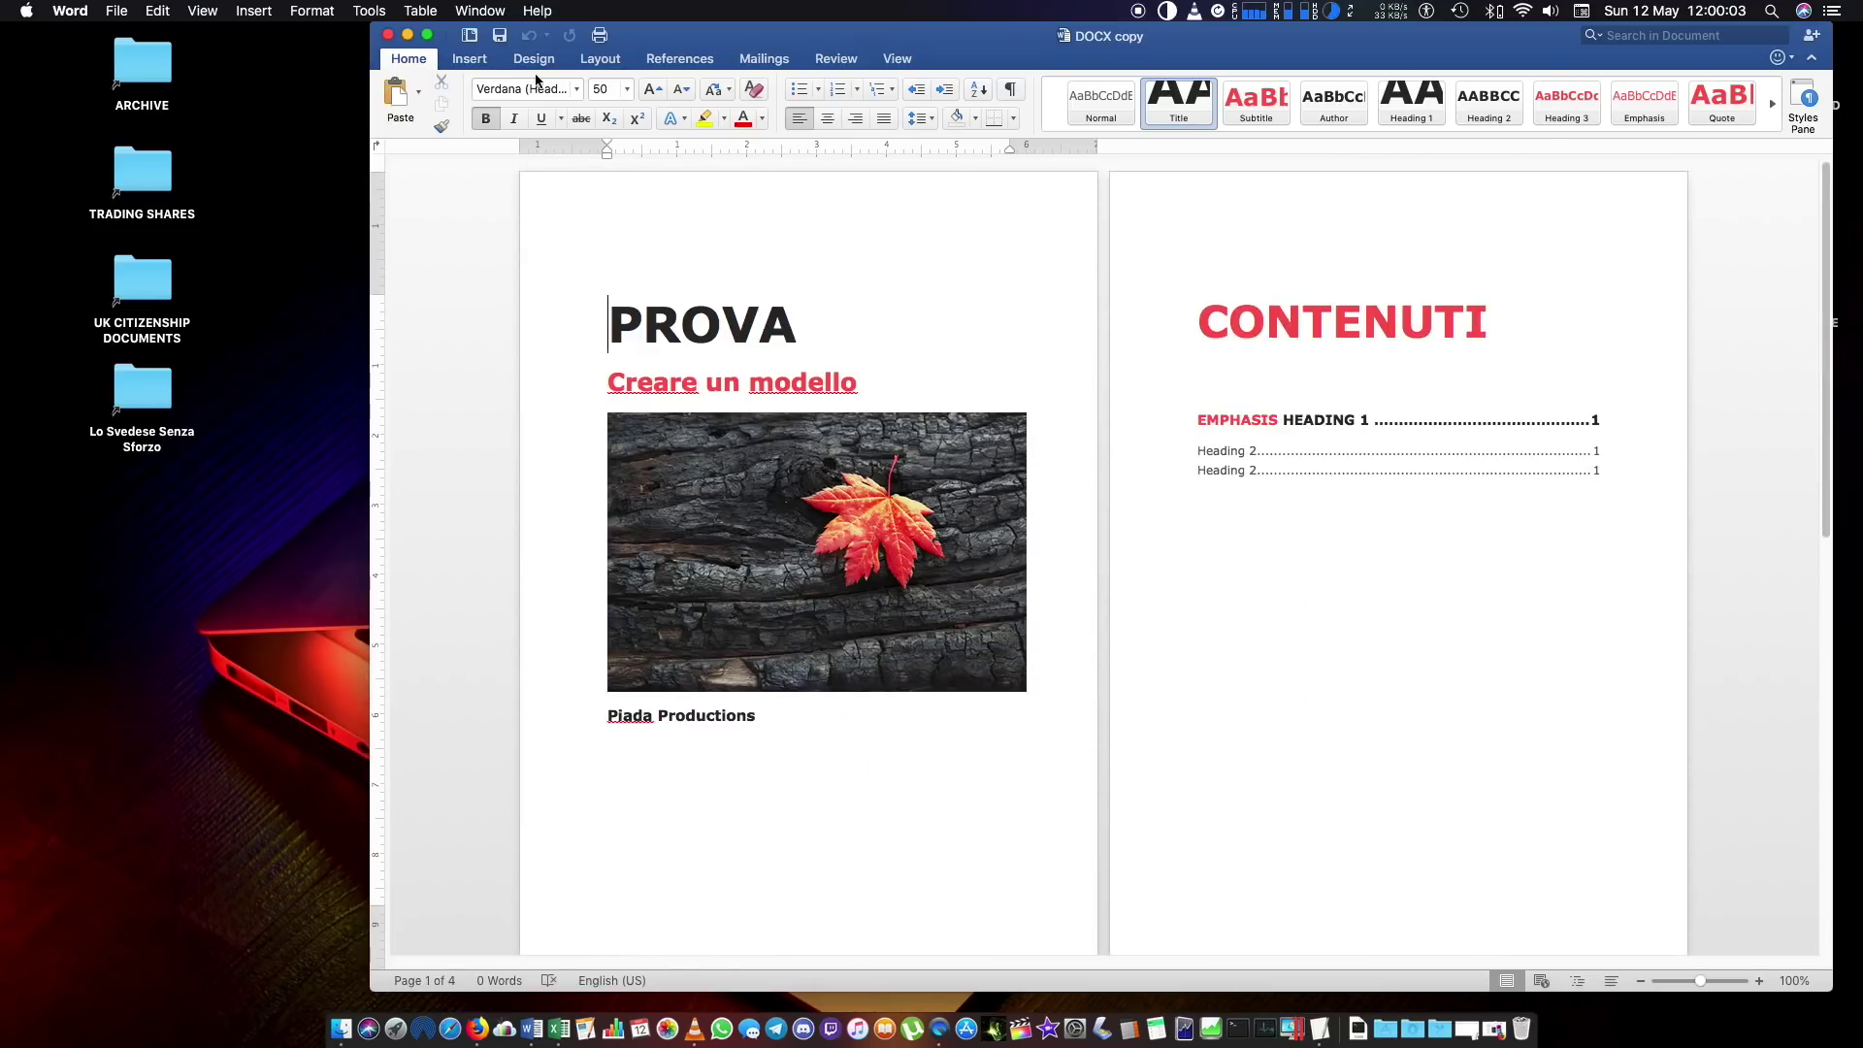
pyautogui.click(388, 35)
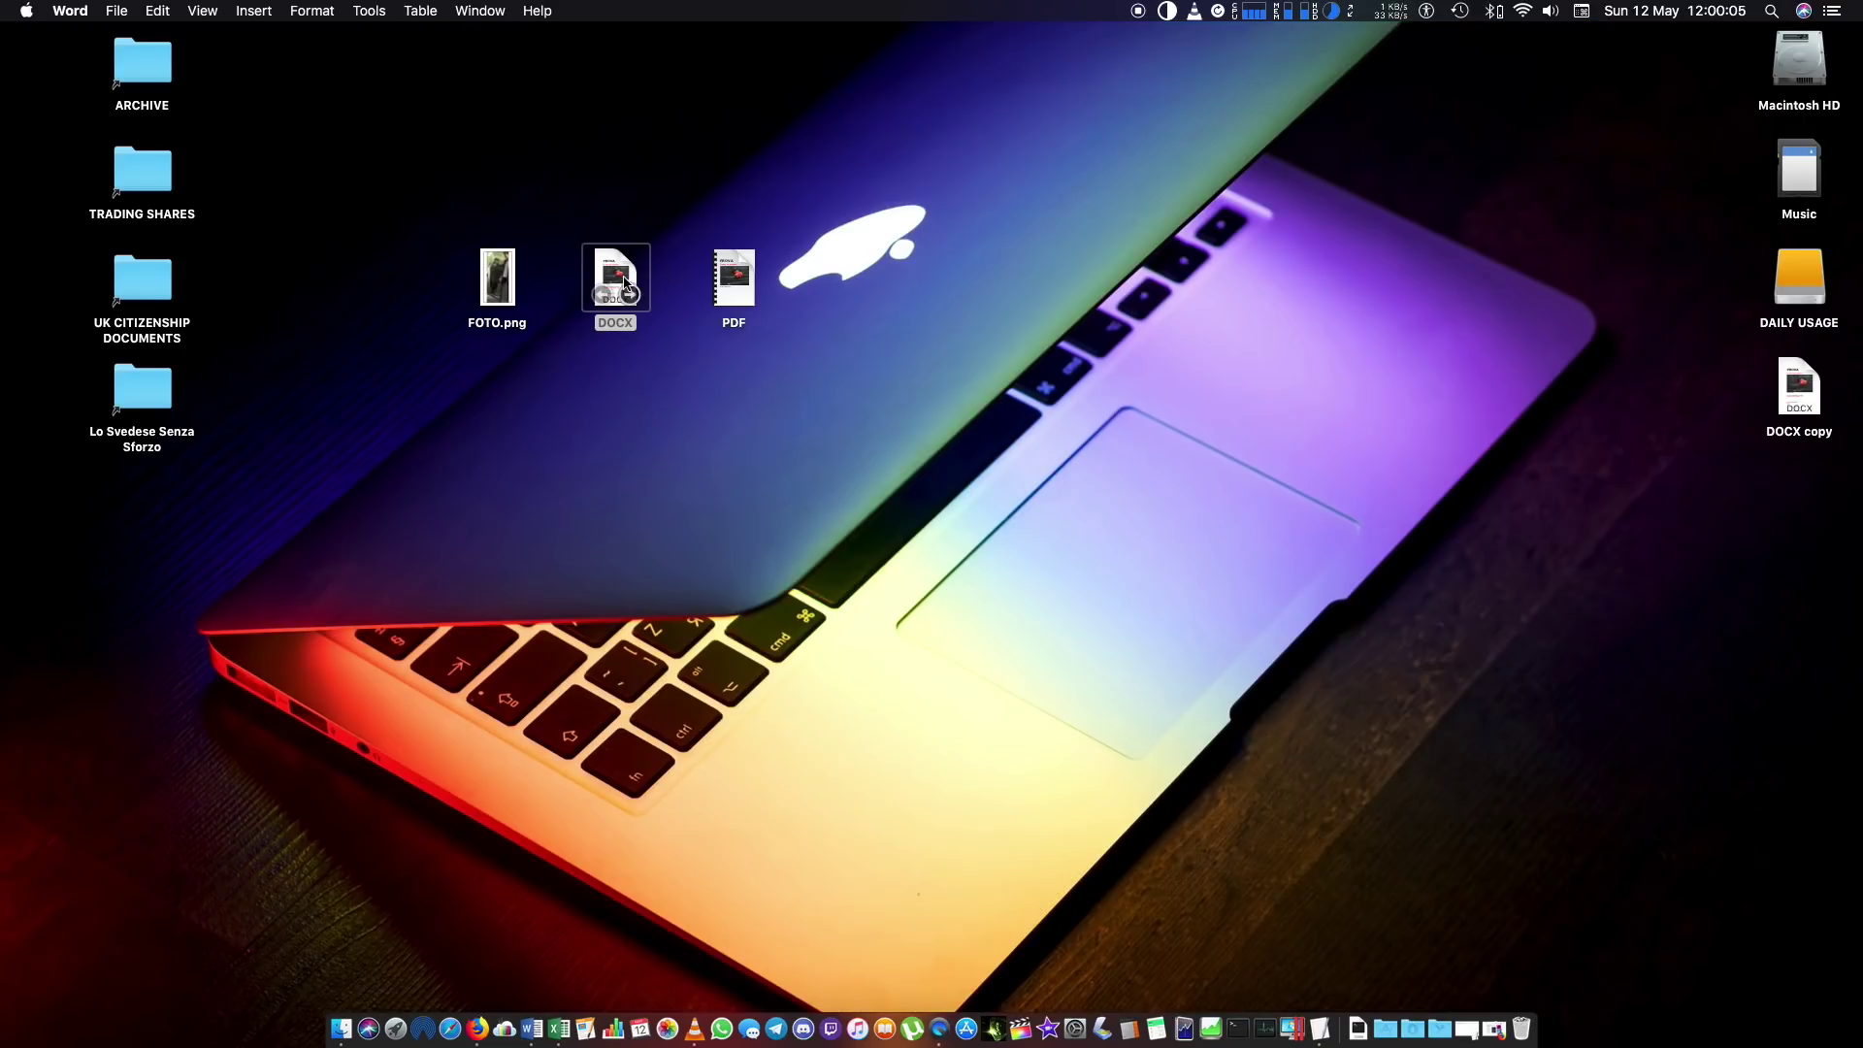
pyautogui.doubleClick(616, 274)
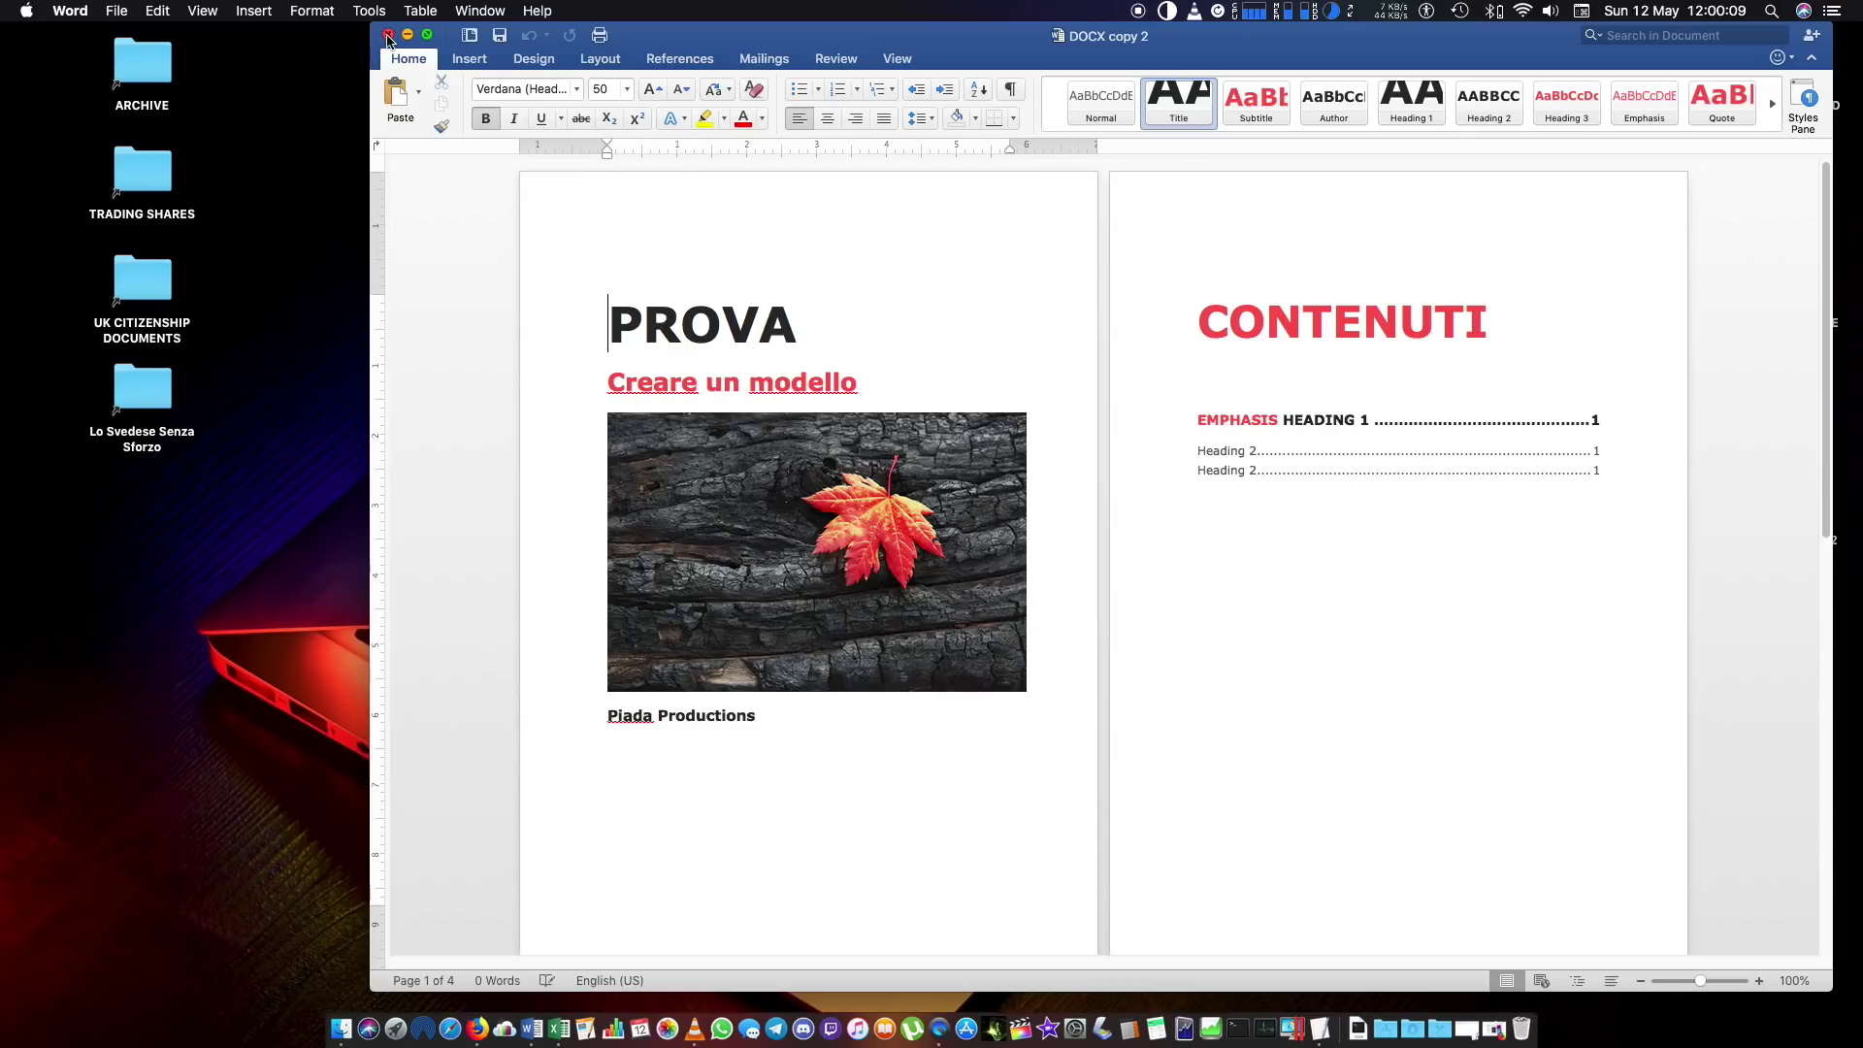
pyautogui.click(388, 35)
# Check the Stationery pad setting in the info window of the DOCX copy file and close the window
pyautogui.click(1798, 378)
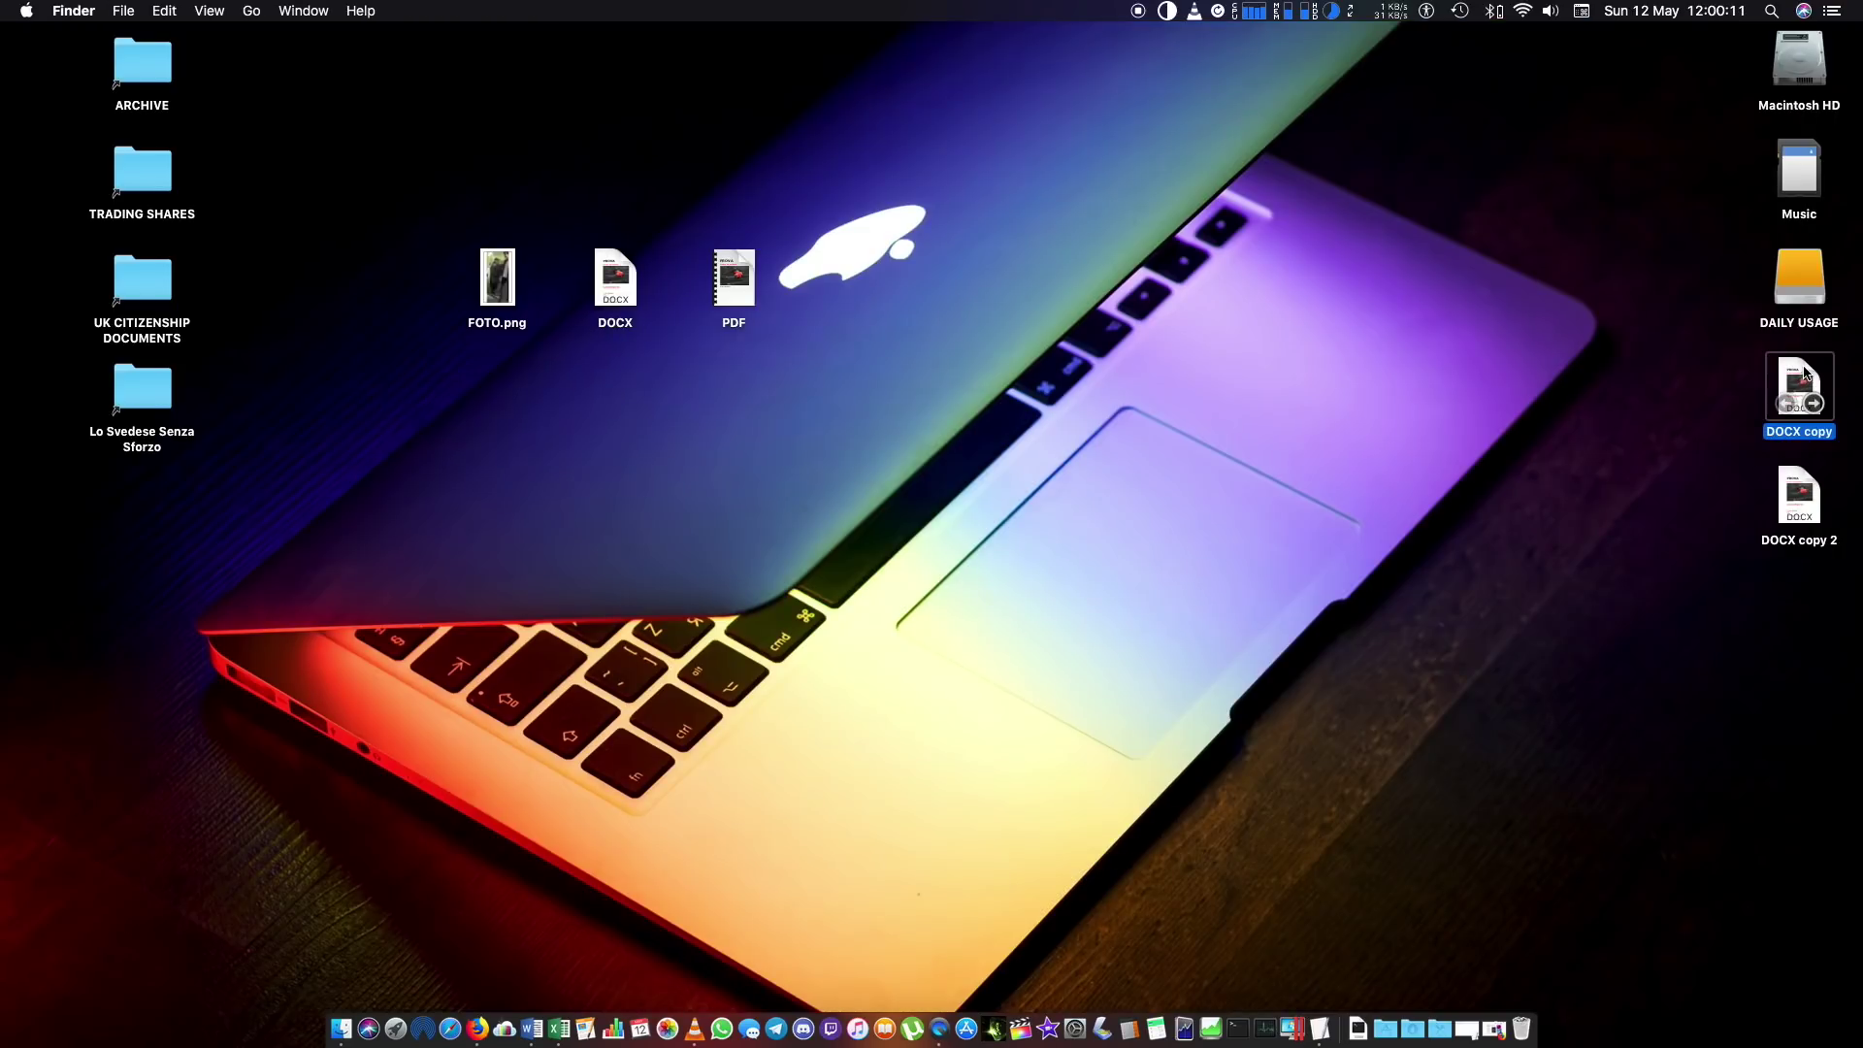
pyautogui.rightClick(1798, 376)
pyautogui.click(1744, 462)
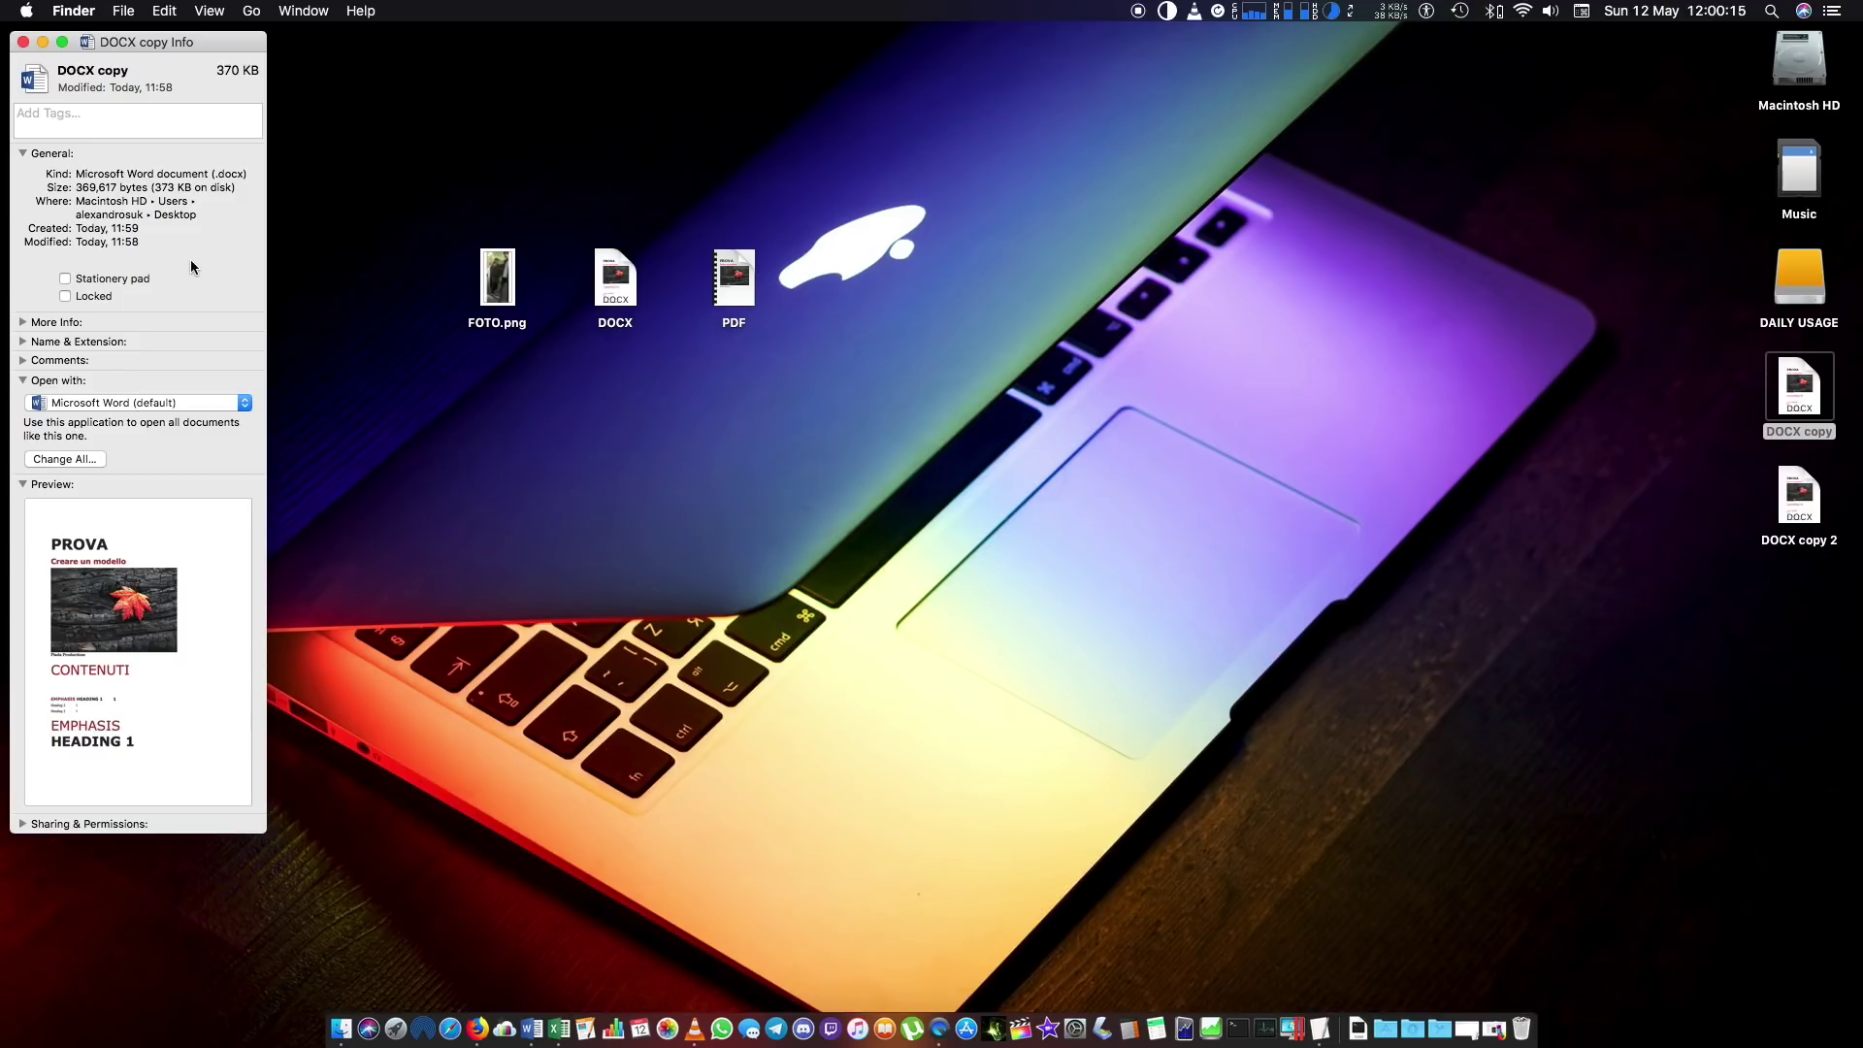
pyautogui.click(24, 43)
pyautogui.click(1295, 274)
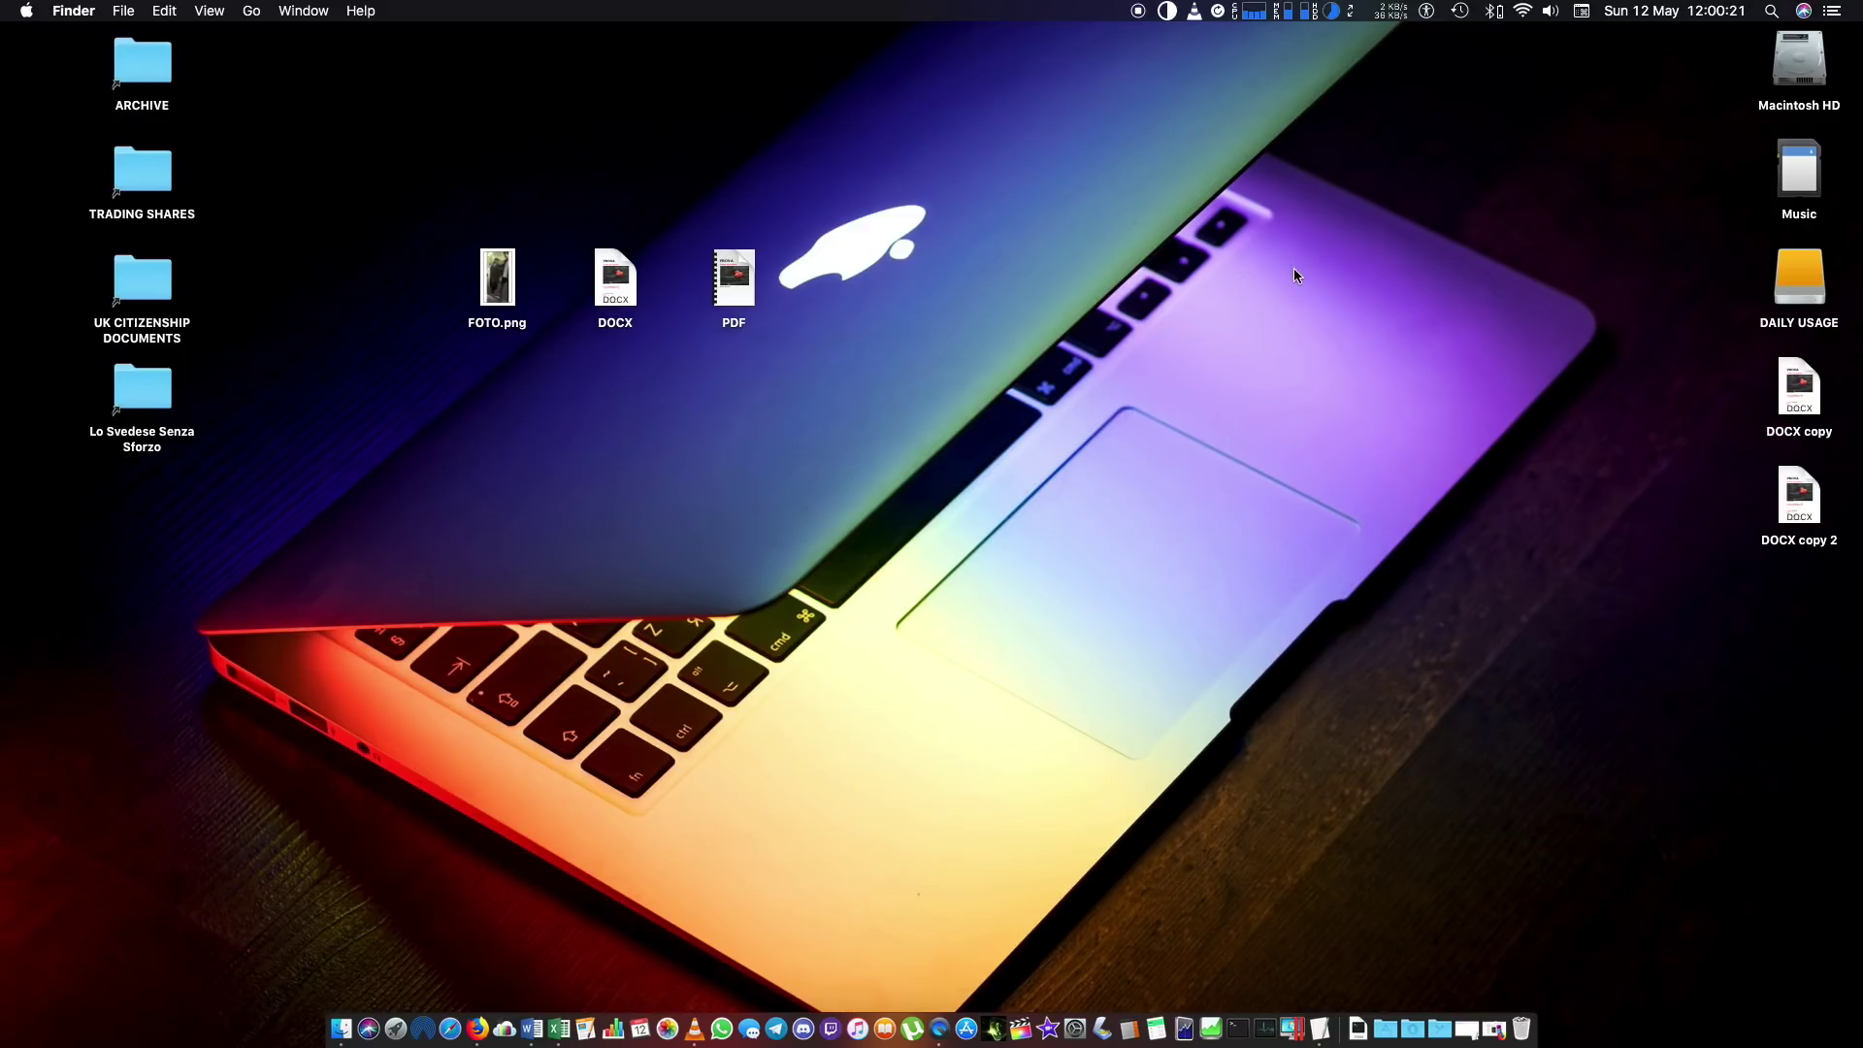
# Move the DOCX copy and DOCX copy 2 files beneath the original DOCX file on the desktop
pyautogui.moveTo(1757, 612); pyautogui.dragTo(670, 443)
pyautogui.click(767, 397)
# Enable the Stationery pad option in the PDF file's info window and close the window
pyautogui.click(736, 277)
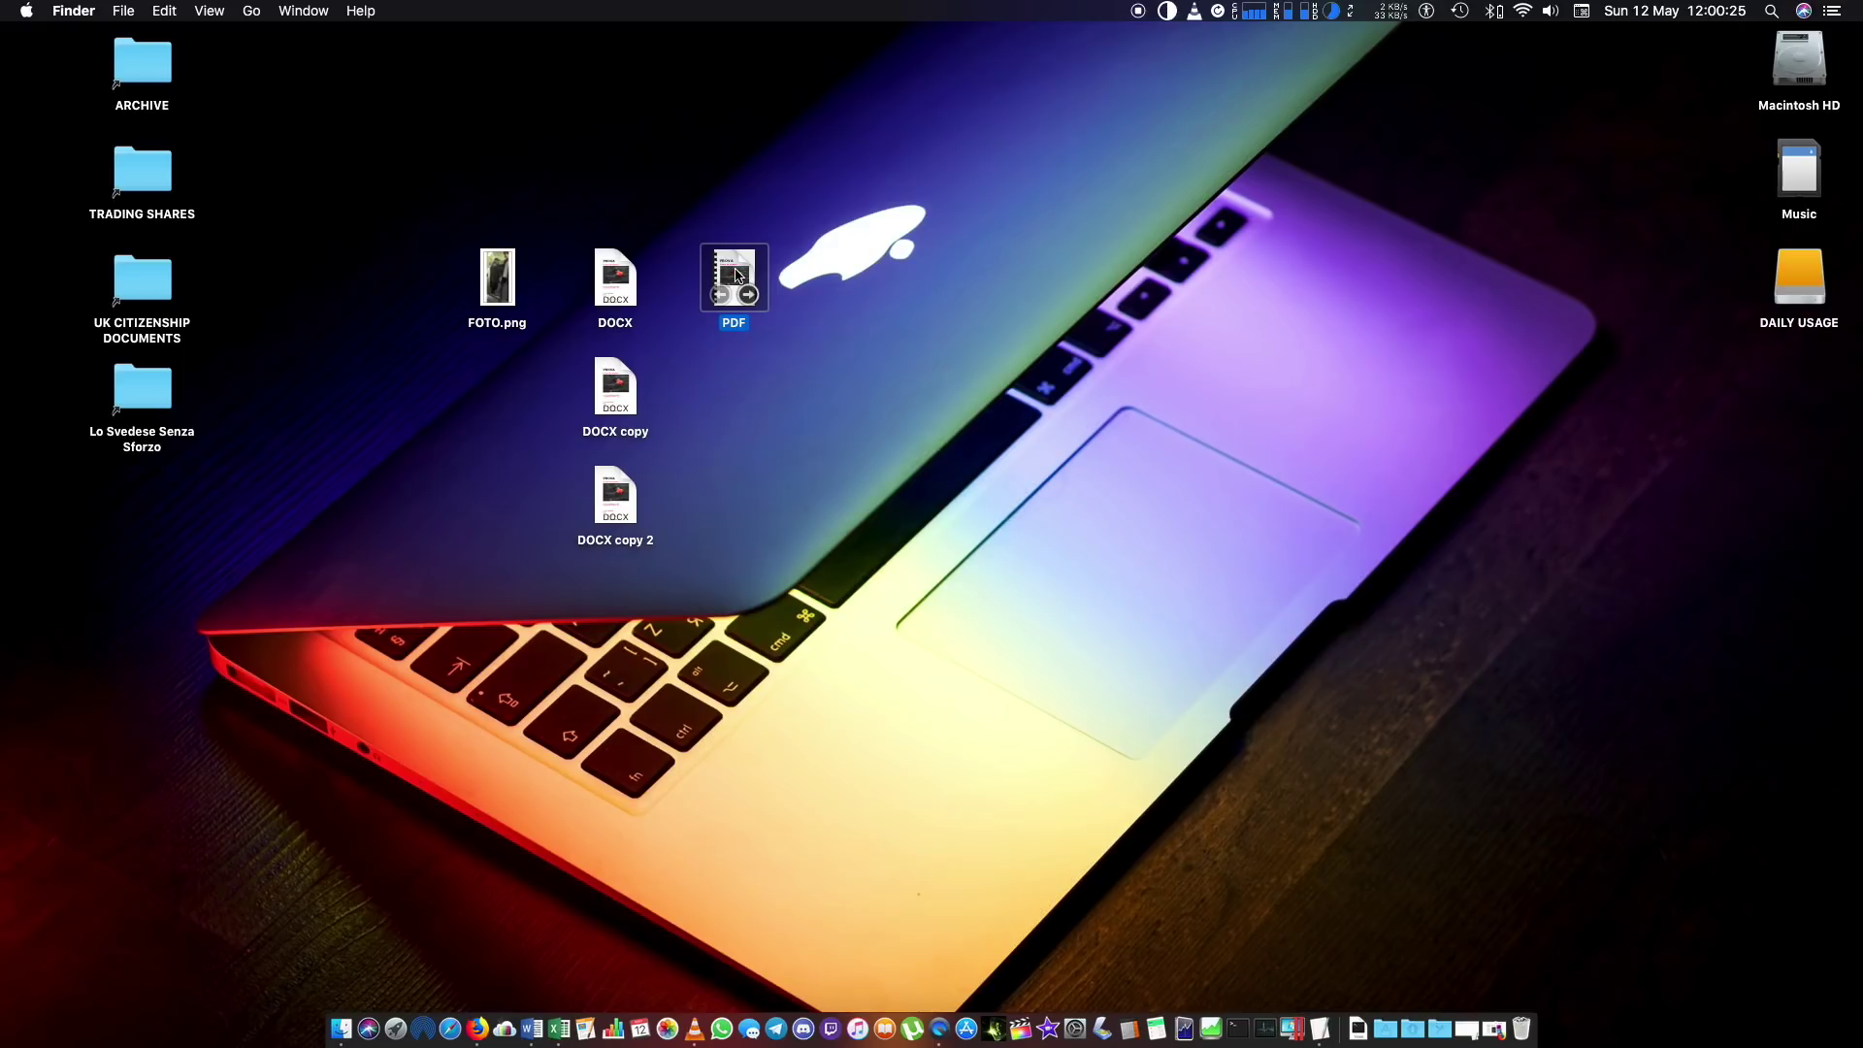
pyautogui.rightClick(736, 276)
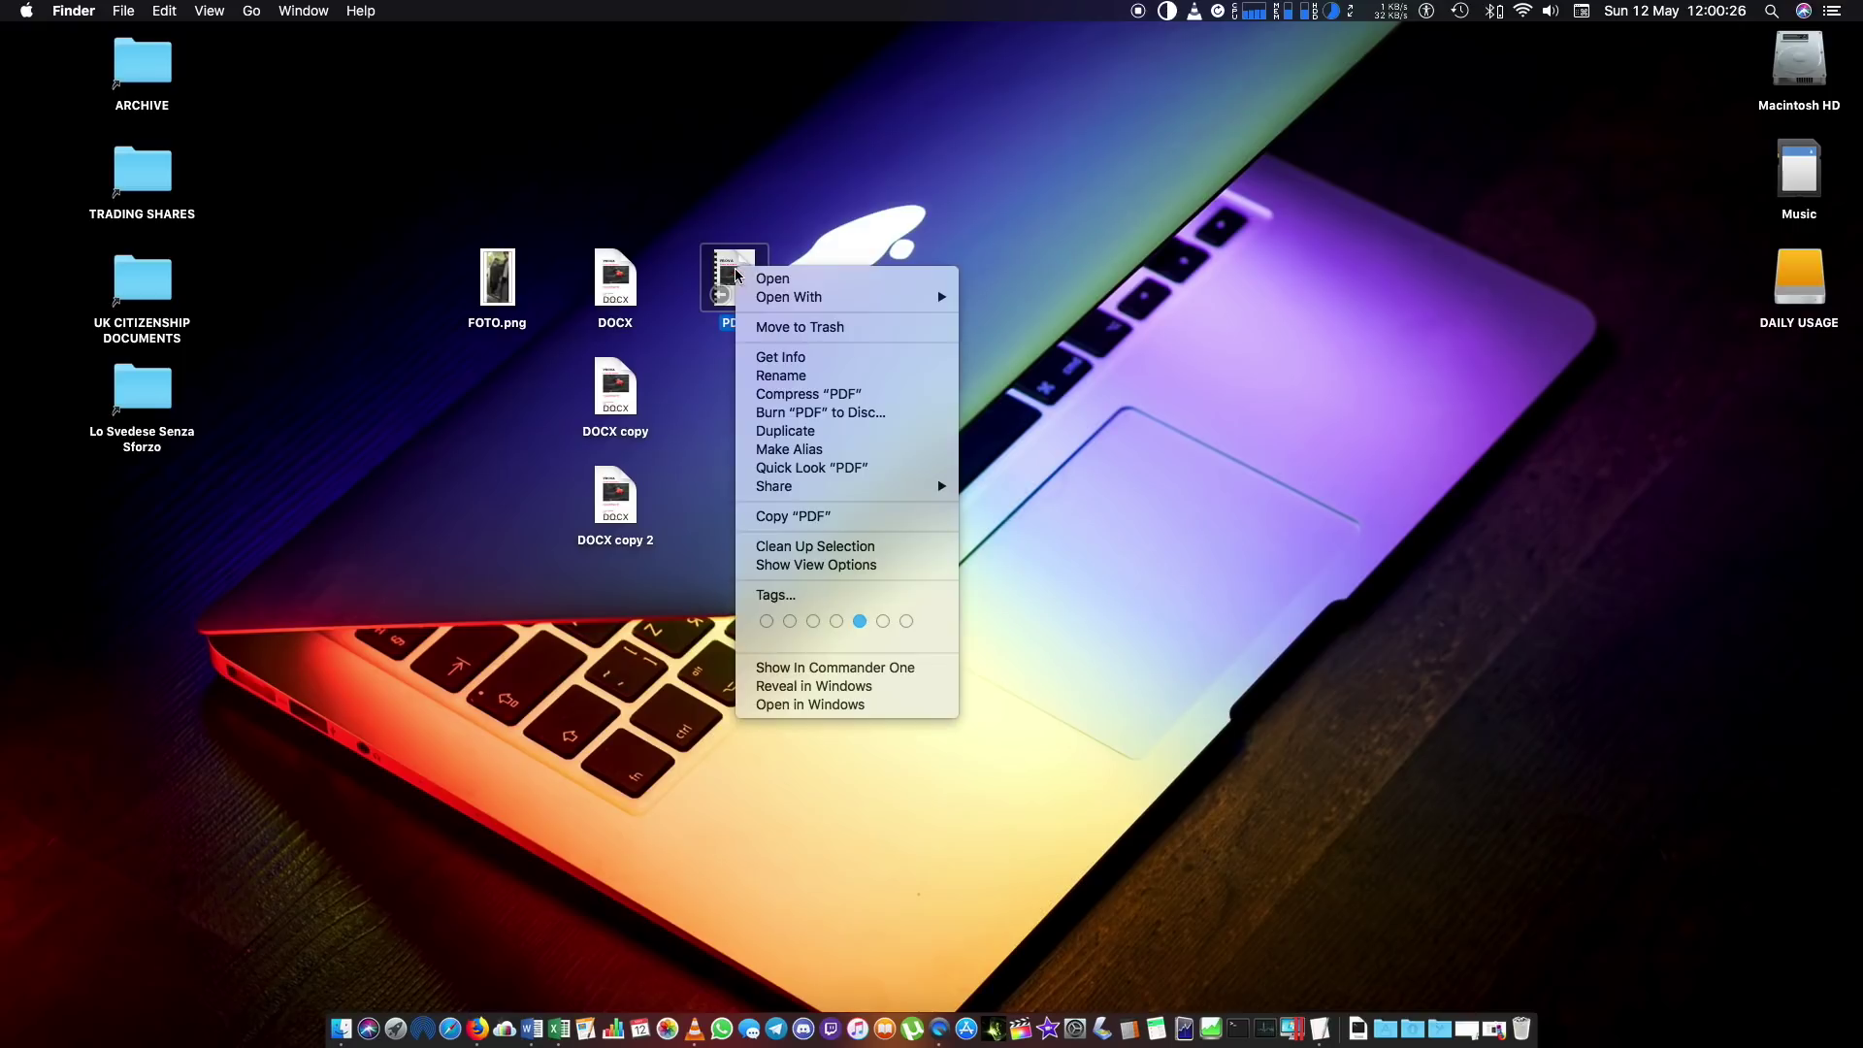
pyautogui.click(824, 360)
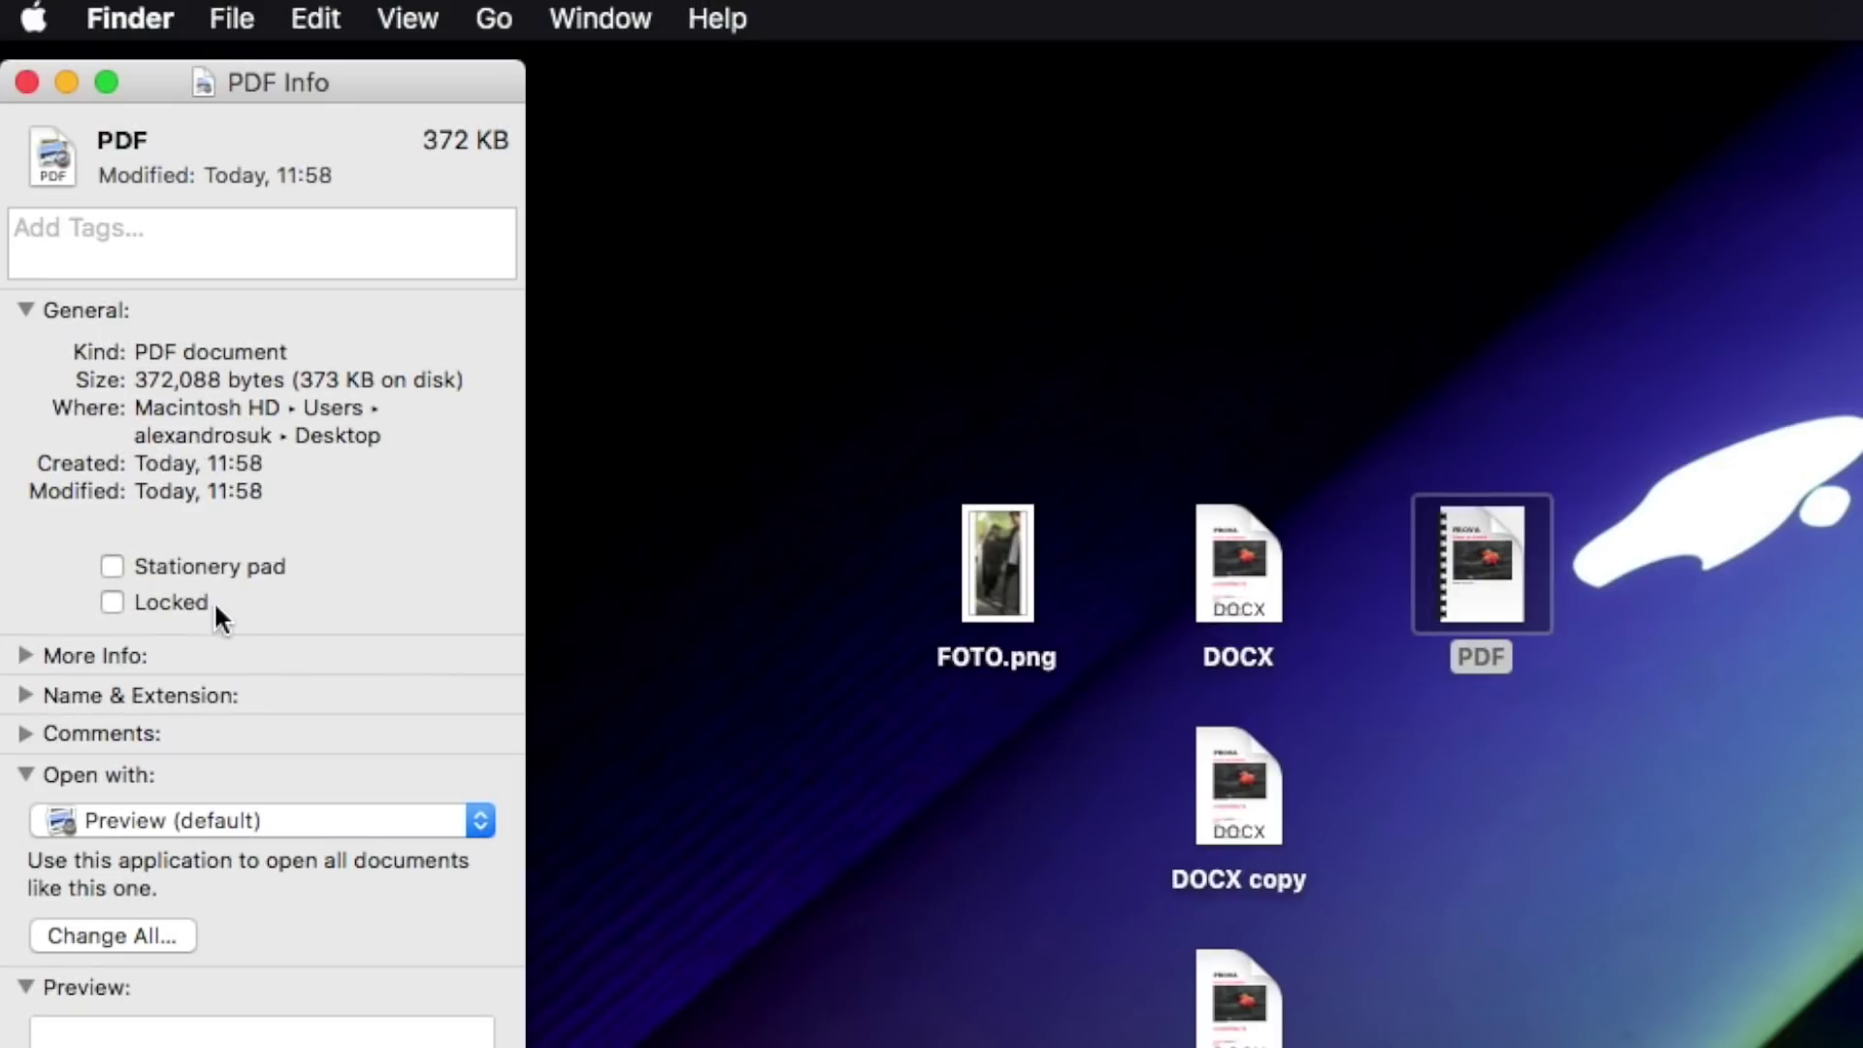
pyautogui.click(23, 312)
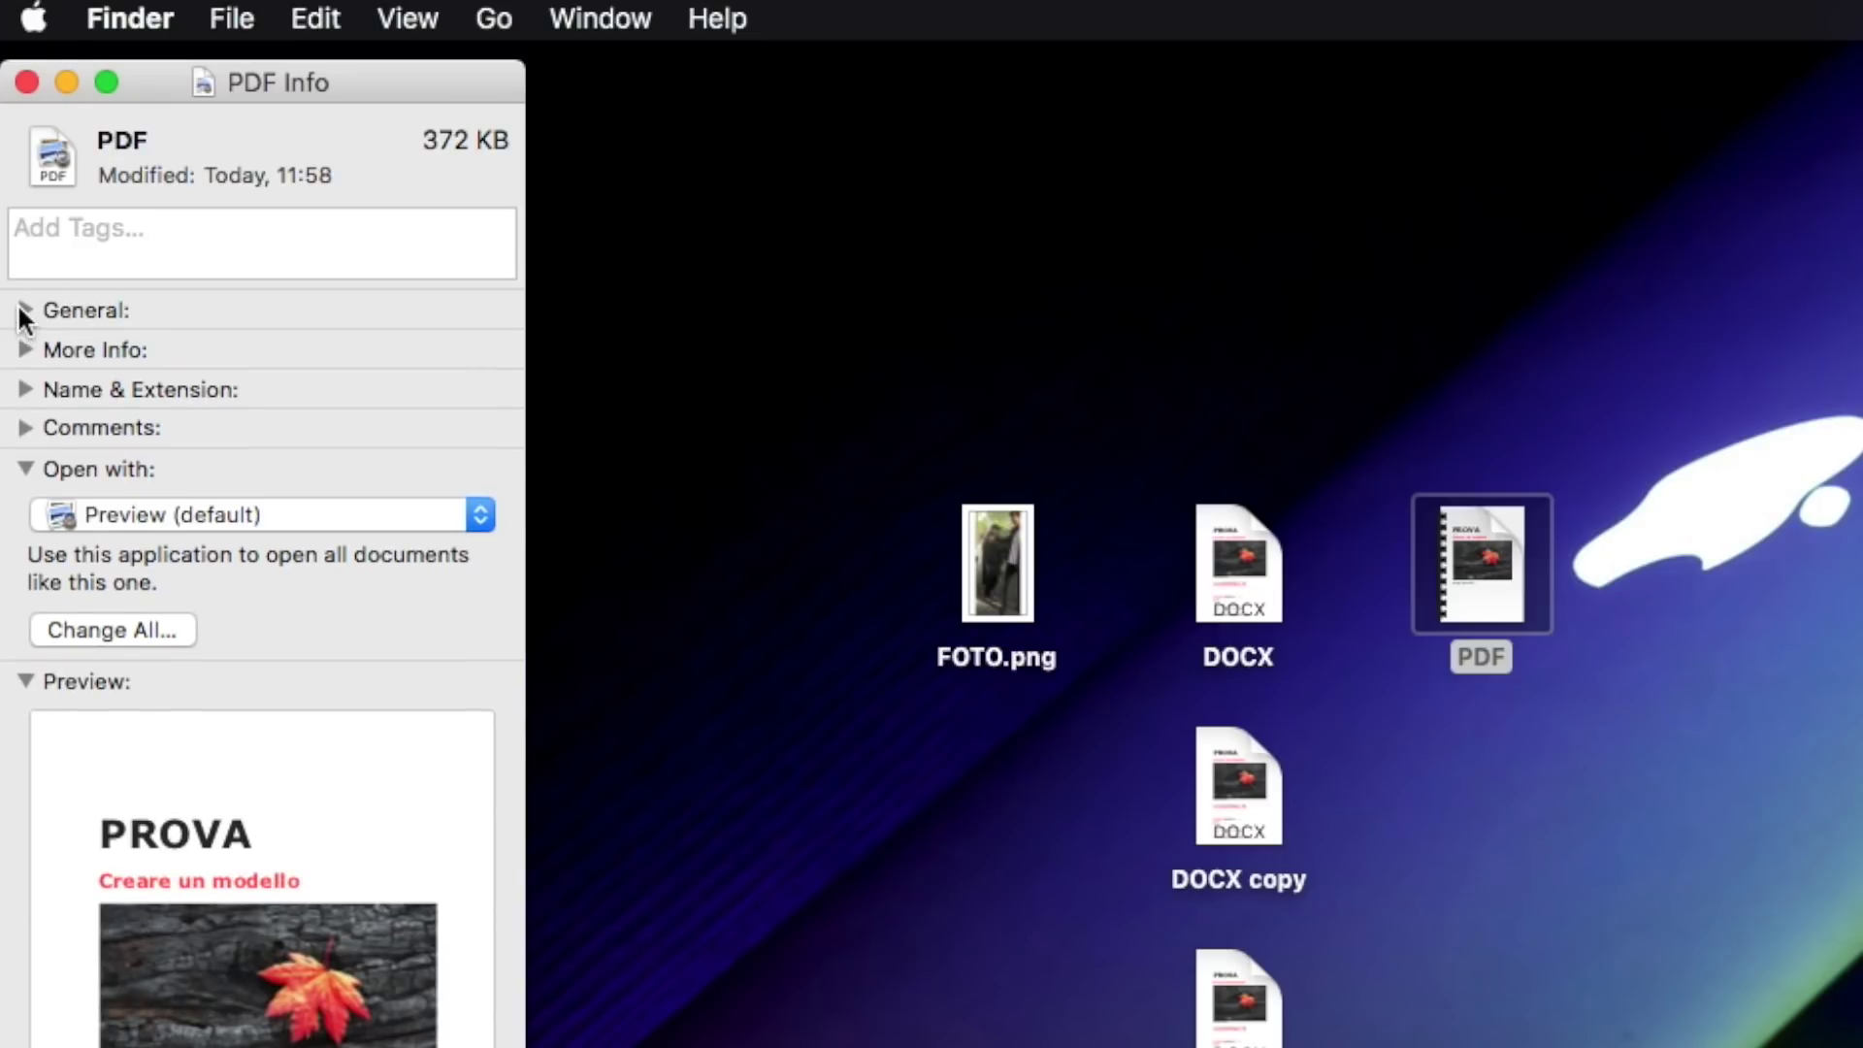
pyautogui.click(23, 310)
pyautogui.click(199, 563)
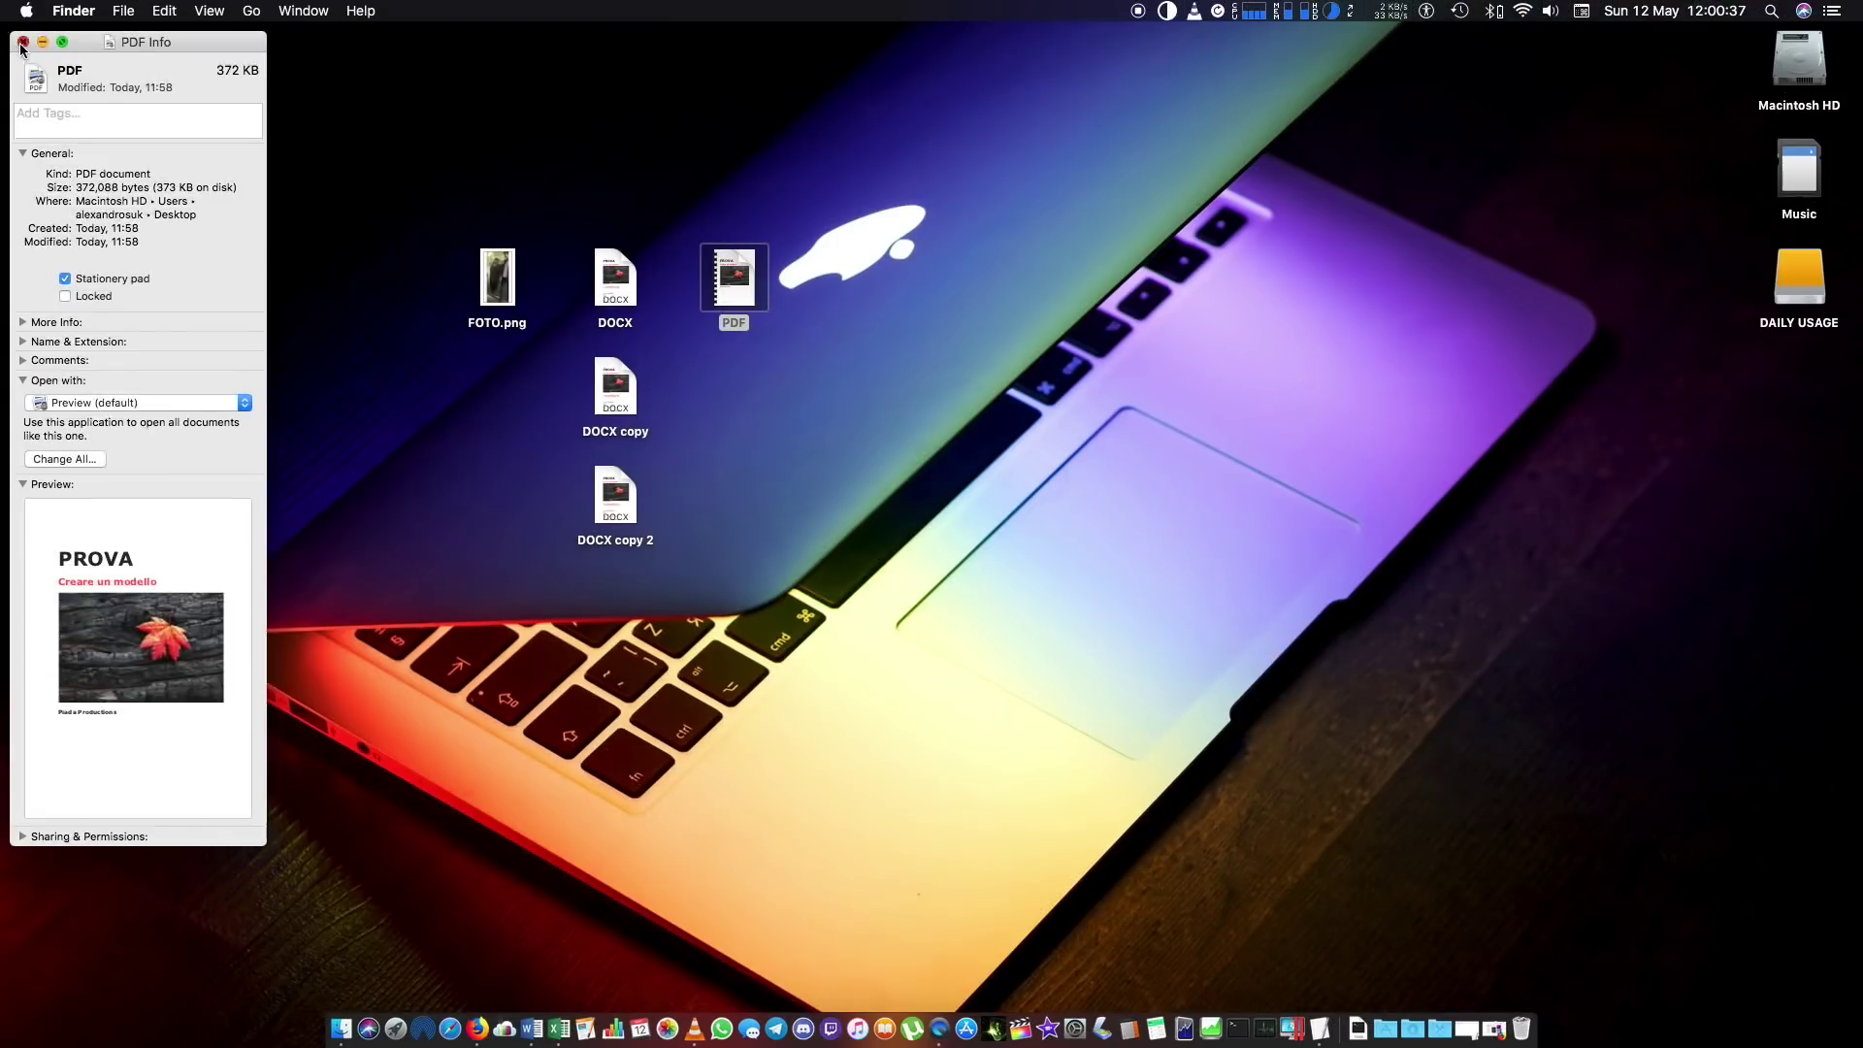
pyautogui.press('super+w')
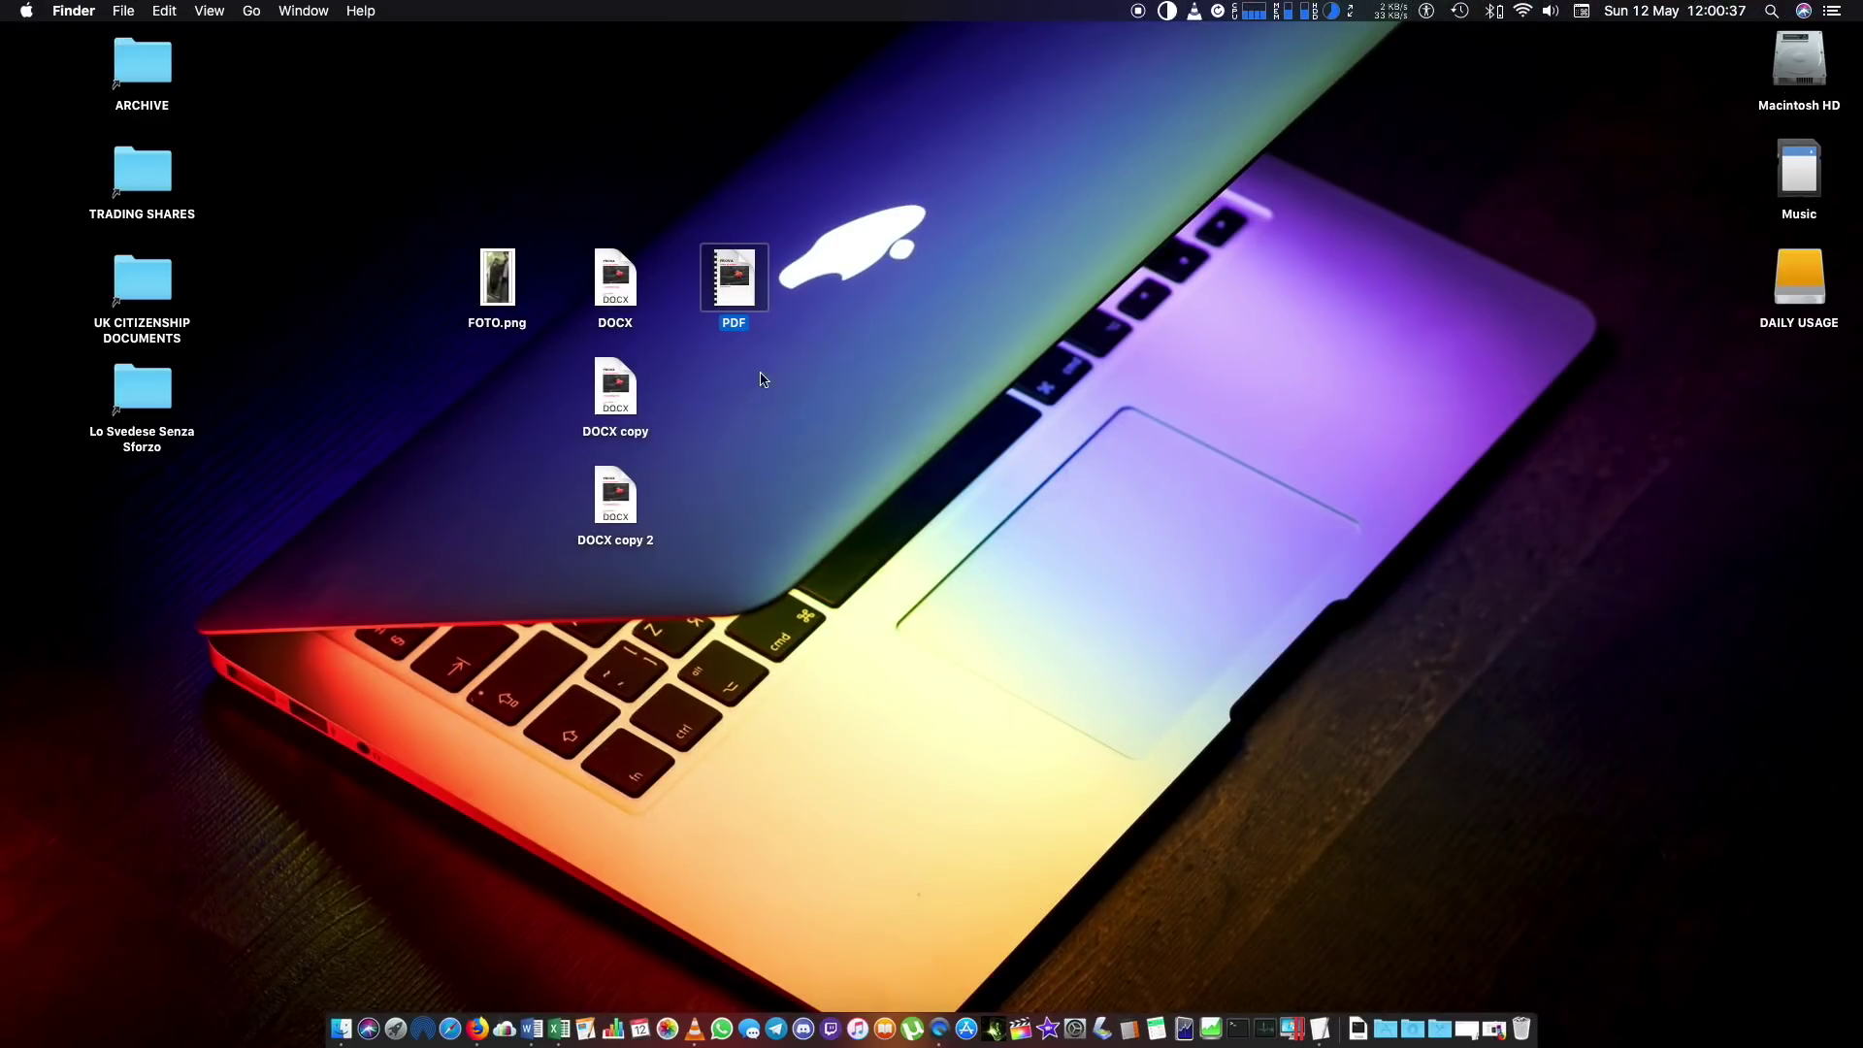
# Open the PDF stationery file to generate a copy, close it, and place the copy beneath the original PDF file
pyautogui.doubleClick(735, 278)
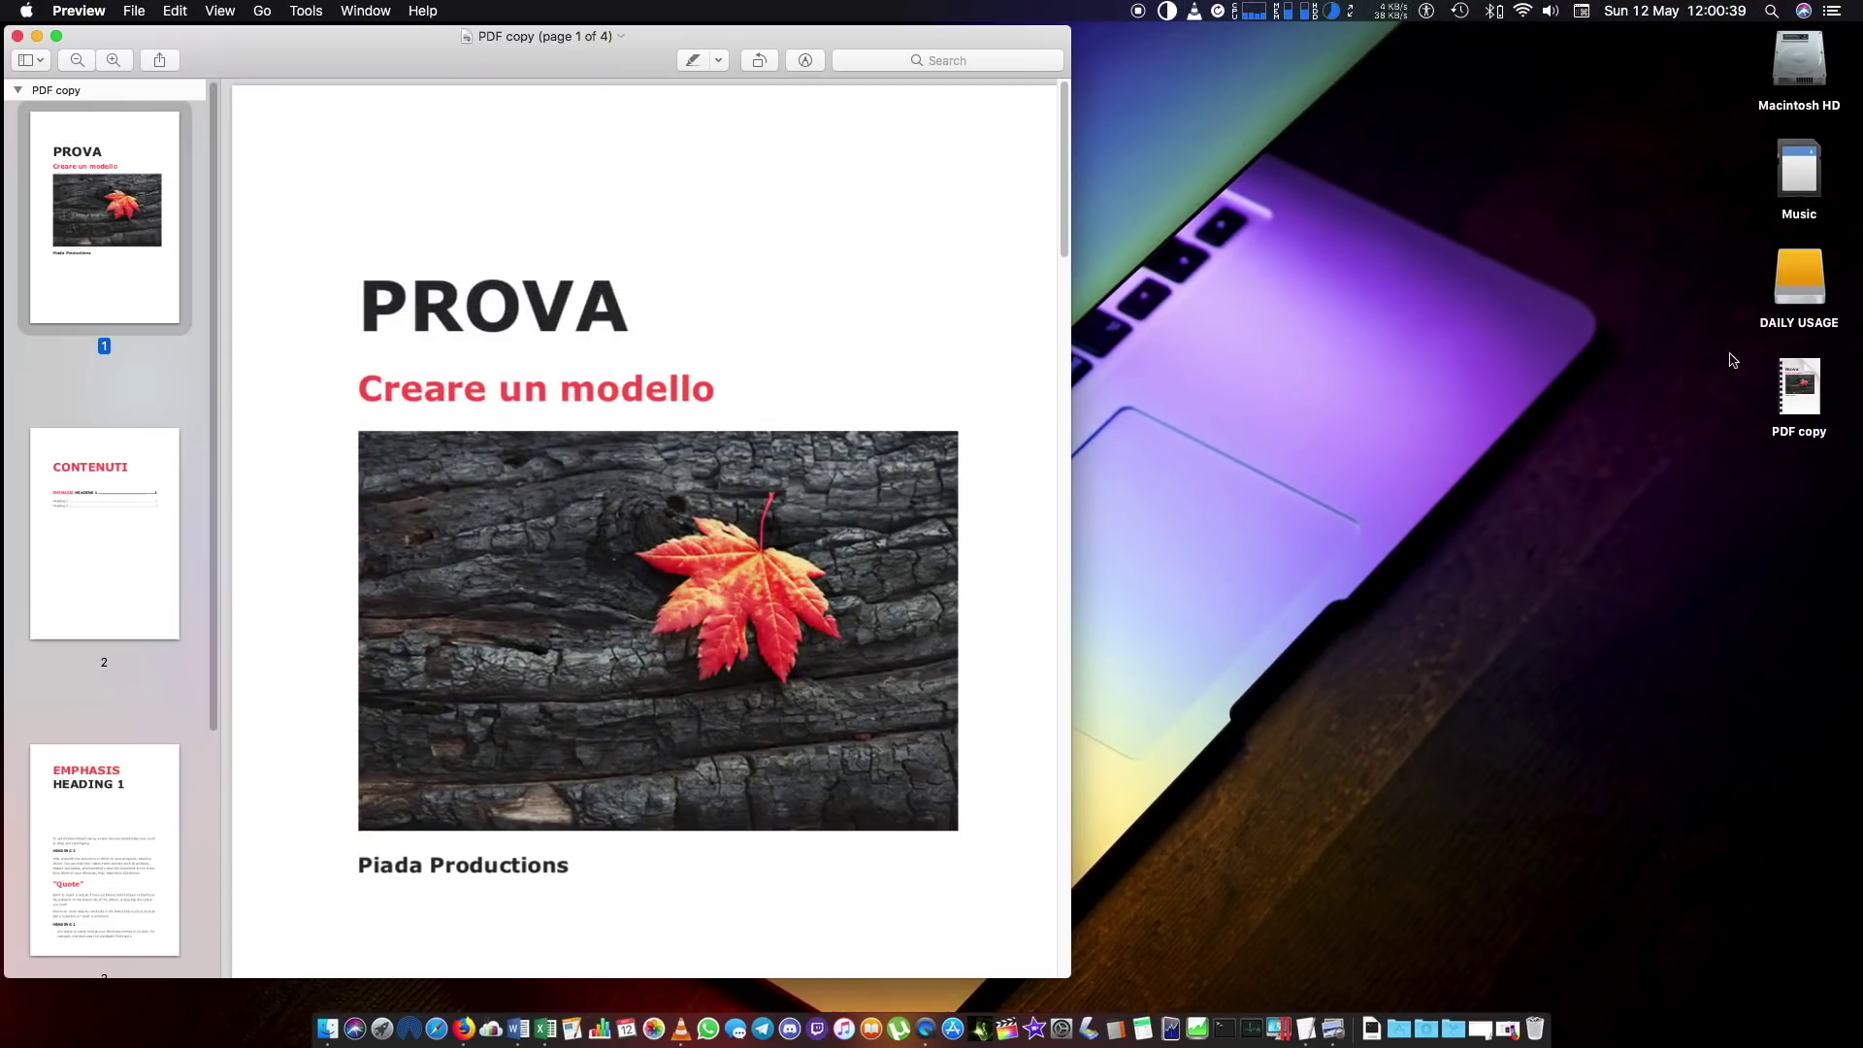
pyautogui.click(17, 36)
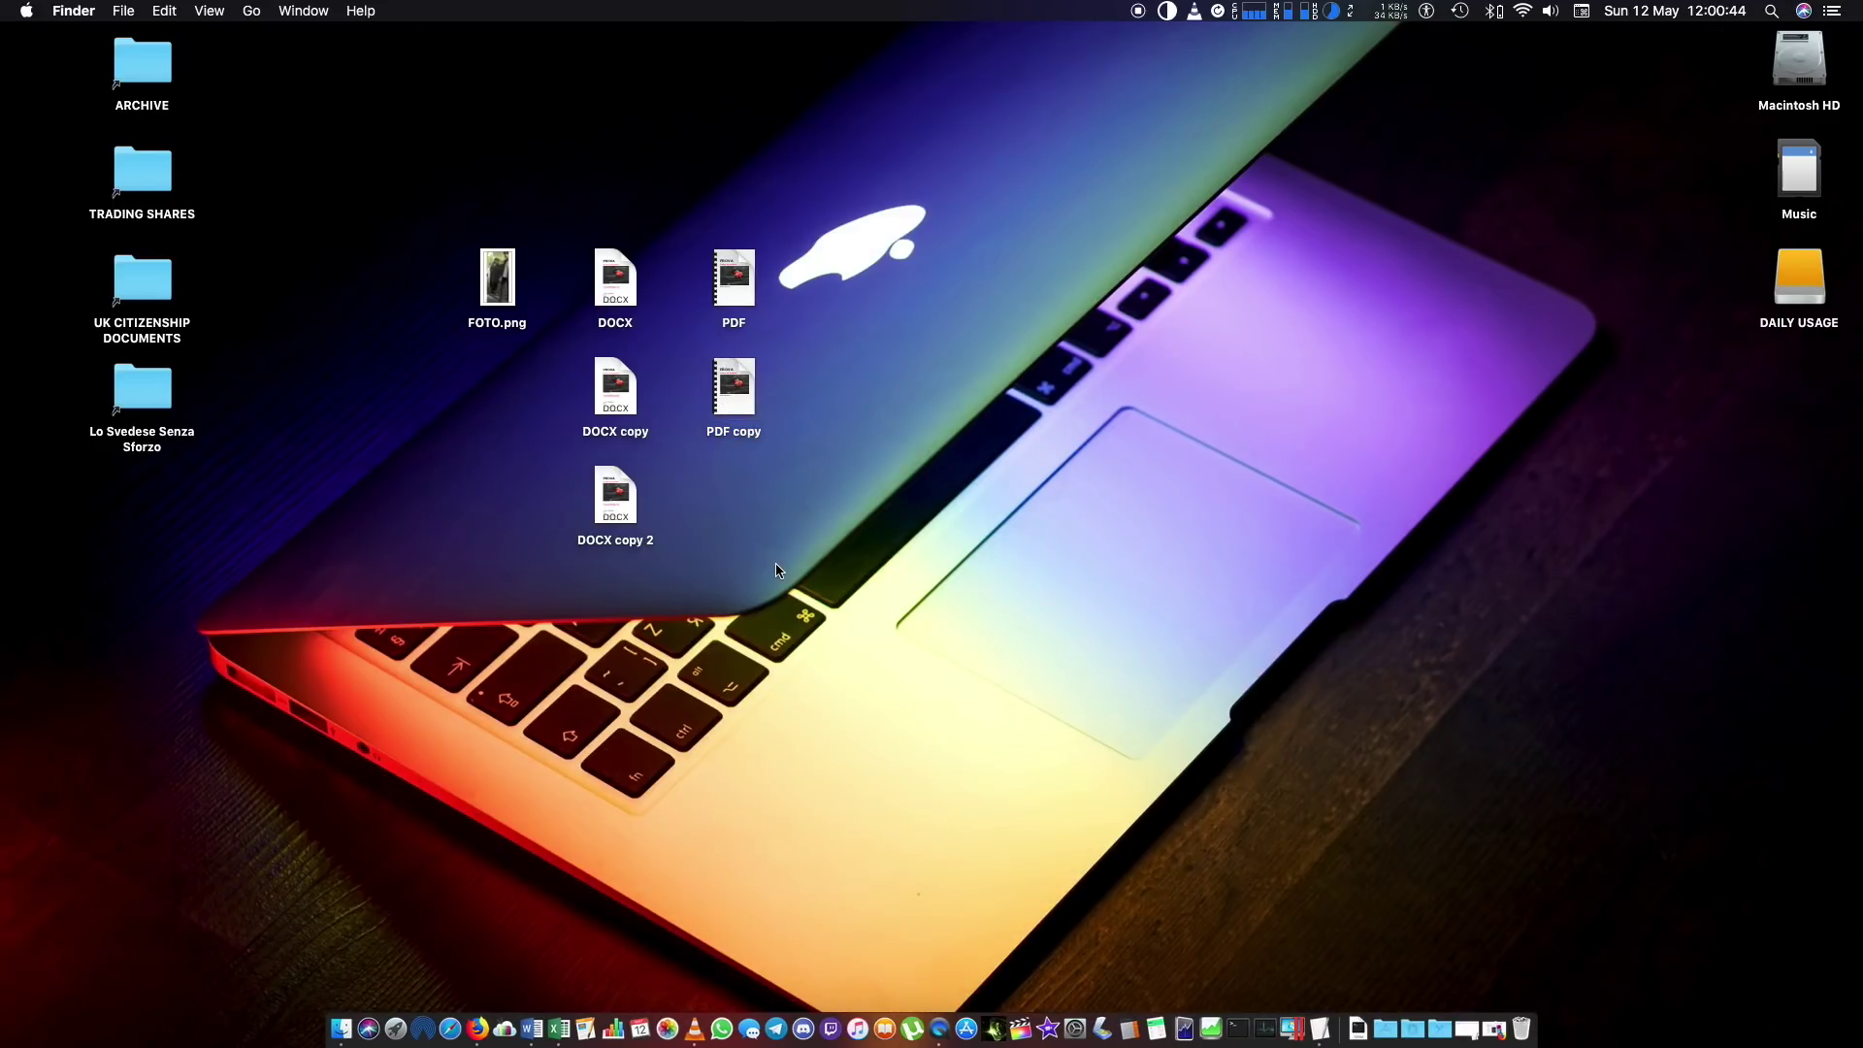
# Preview the FOTO.png image with Quick Look and close the preview
pyautogui.click(496, 279)
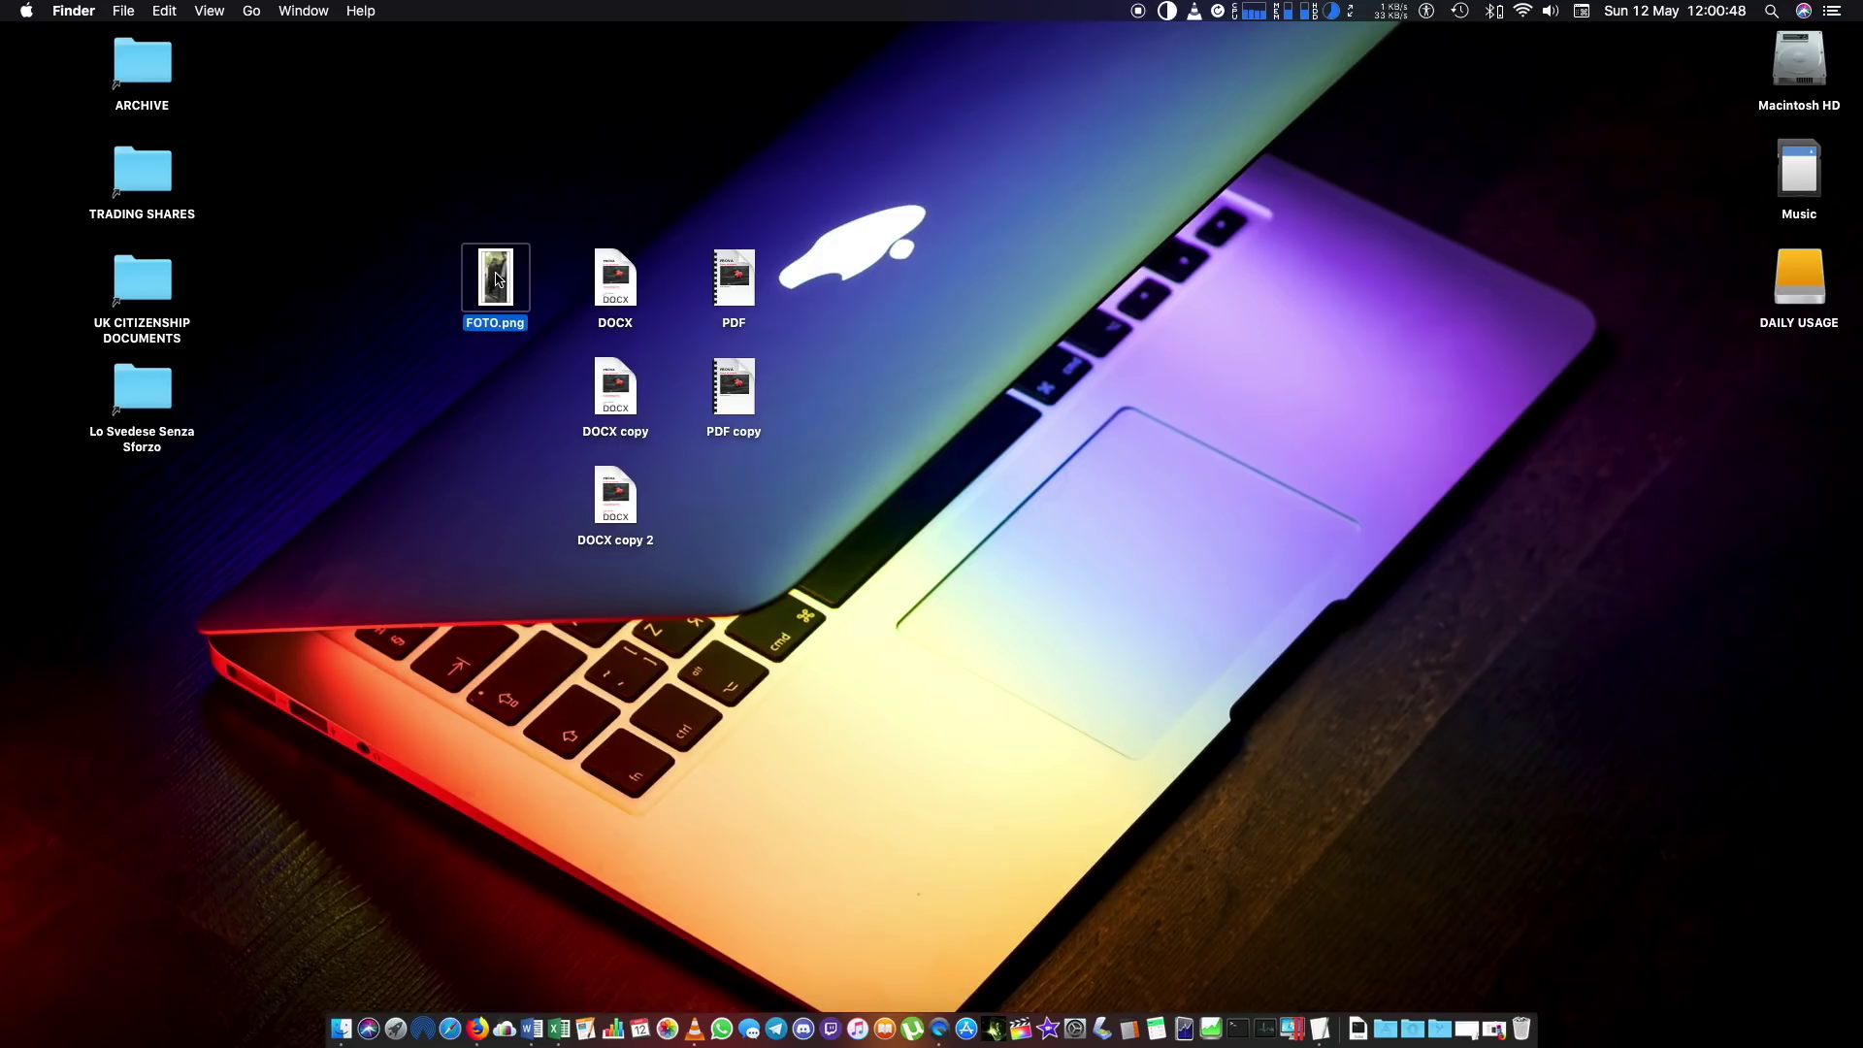
pyautogui.press('space')
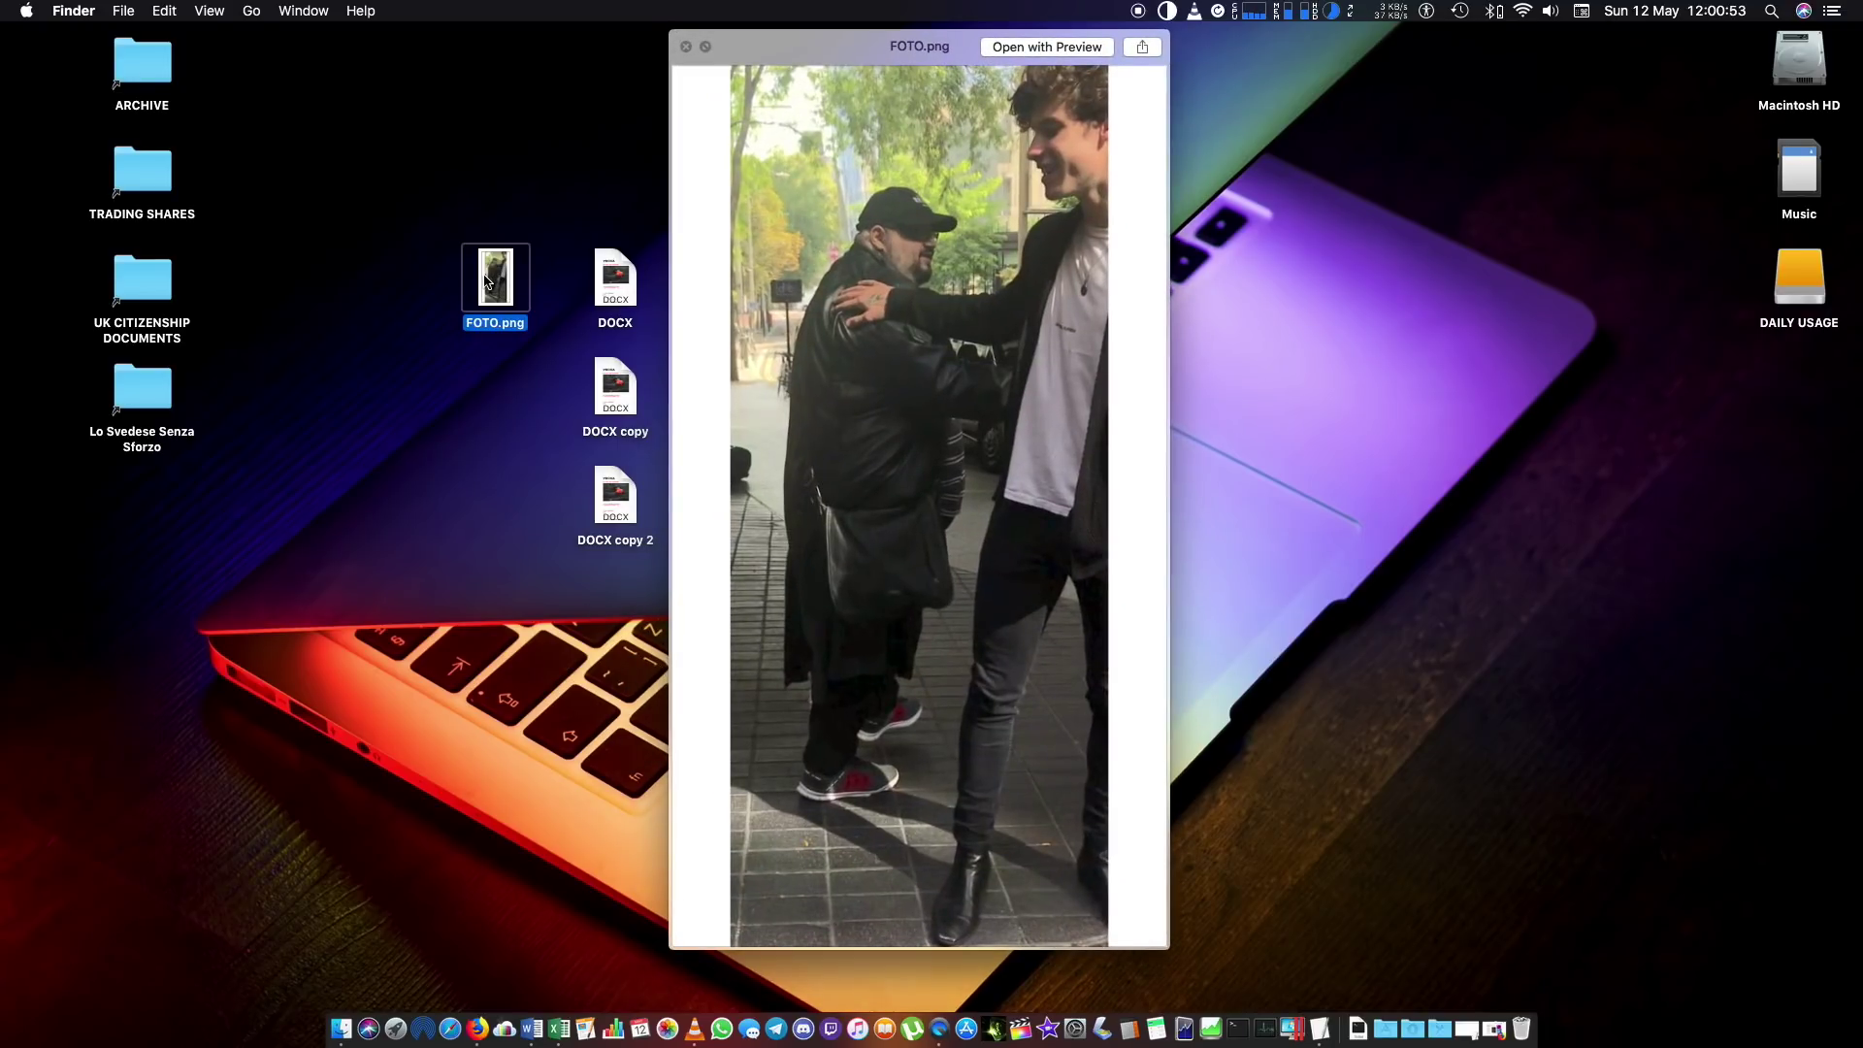
pyautogui.press('space')
# Switch the Stationery pad option off and back on in the info window of FOTO.png, and close the window
pyautogui.rightClick(488, 269)
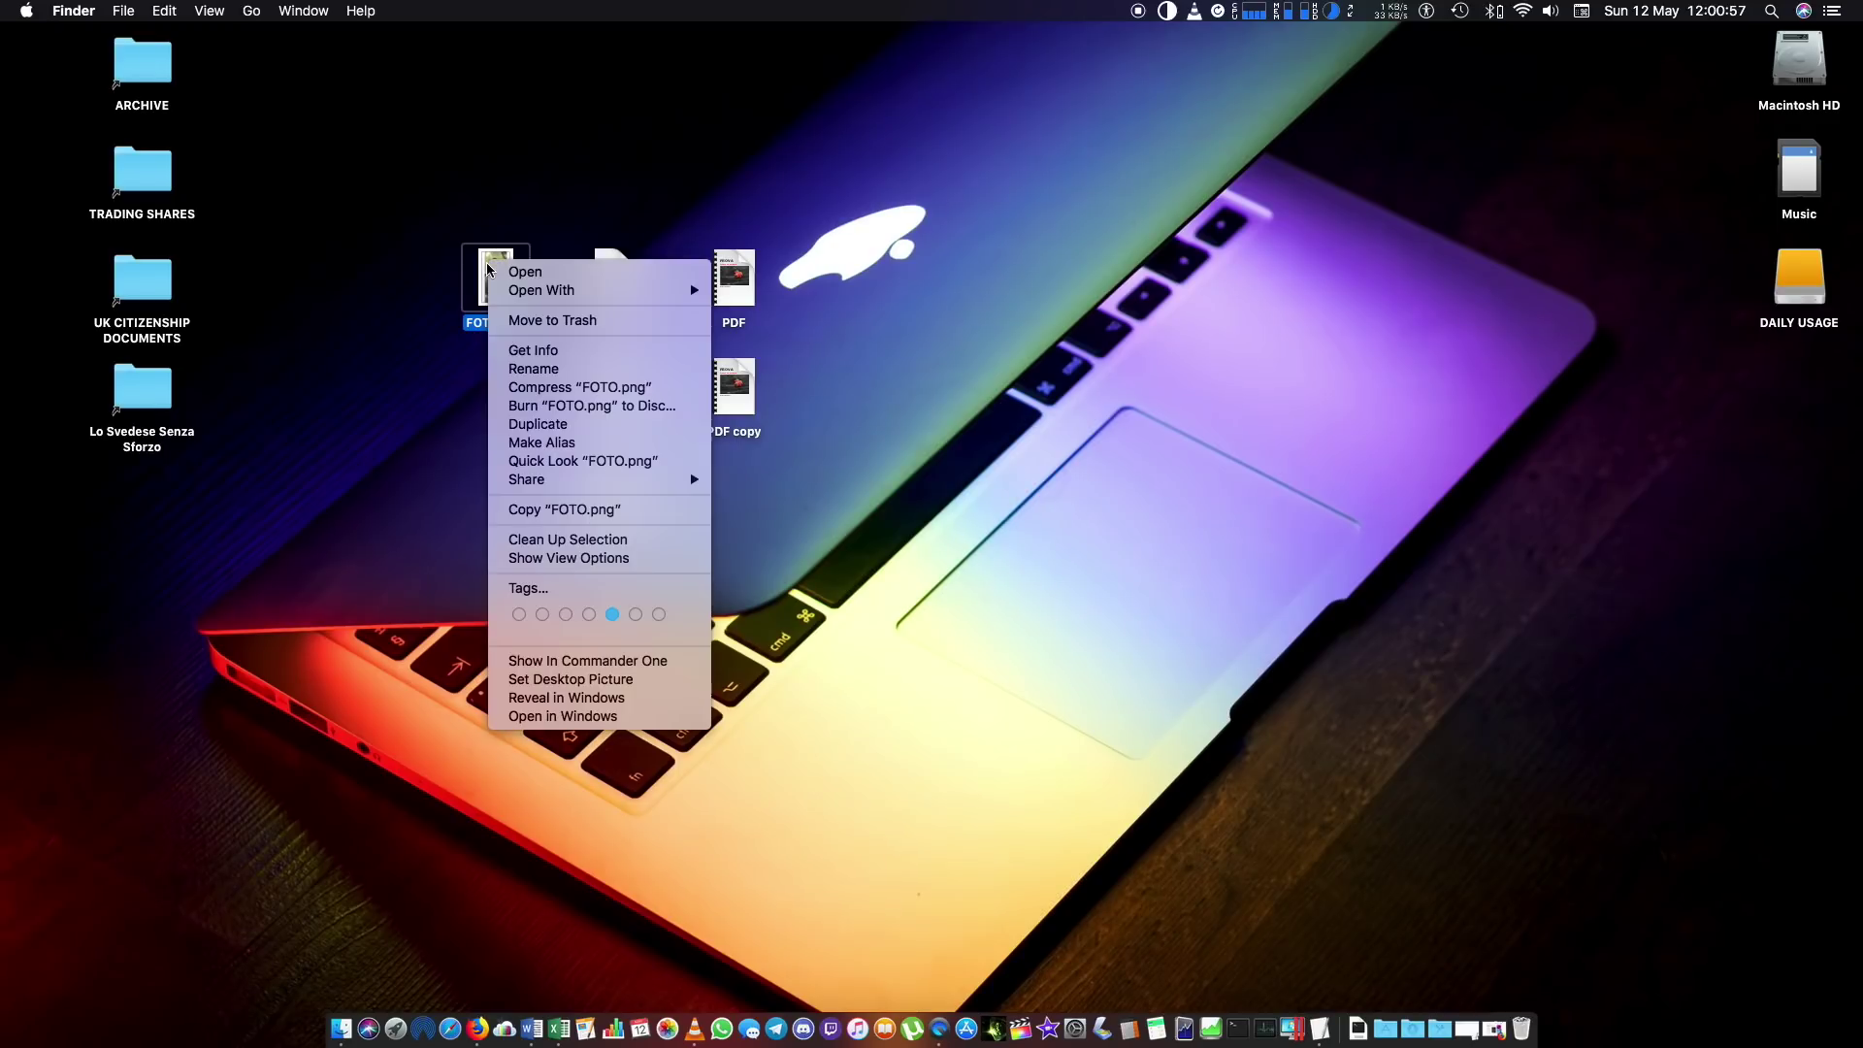
pyautogui.click(548, 350)
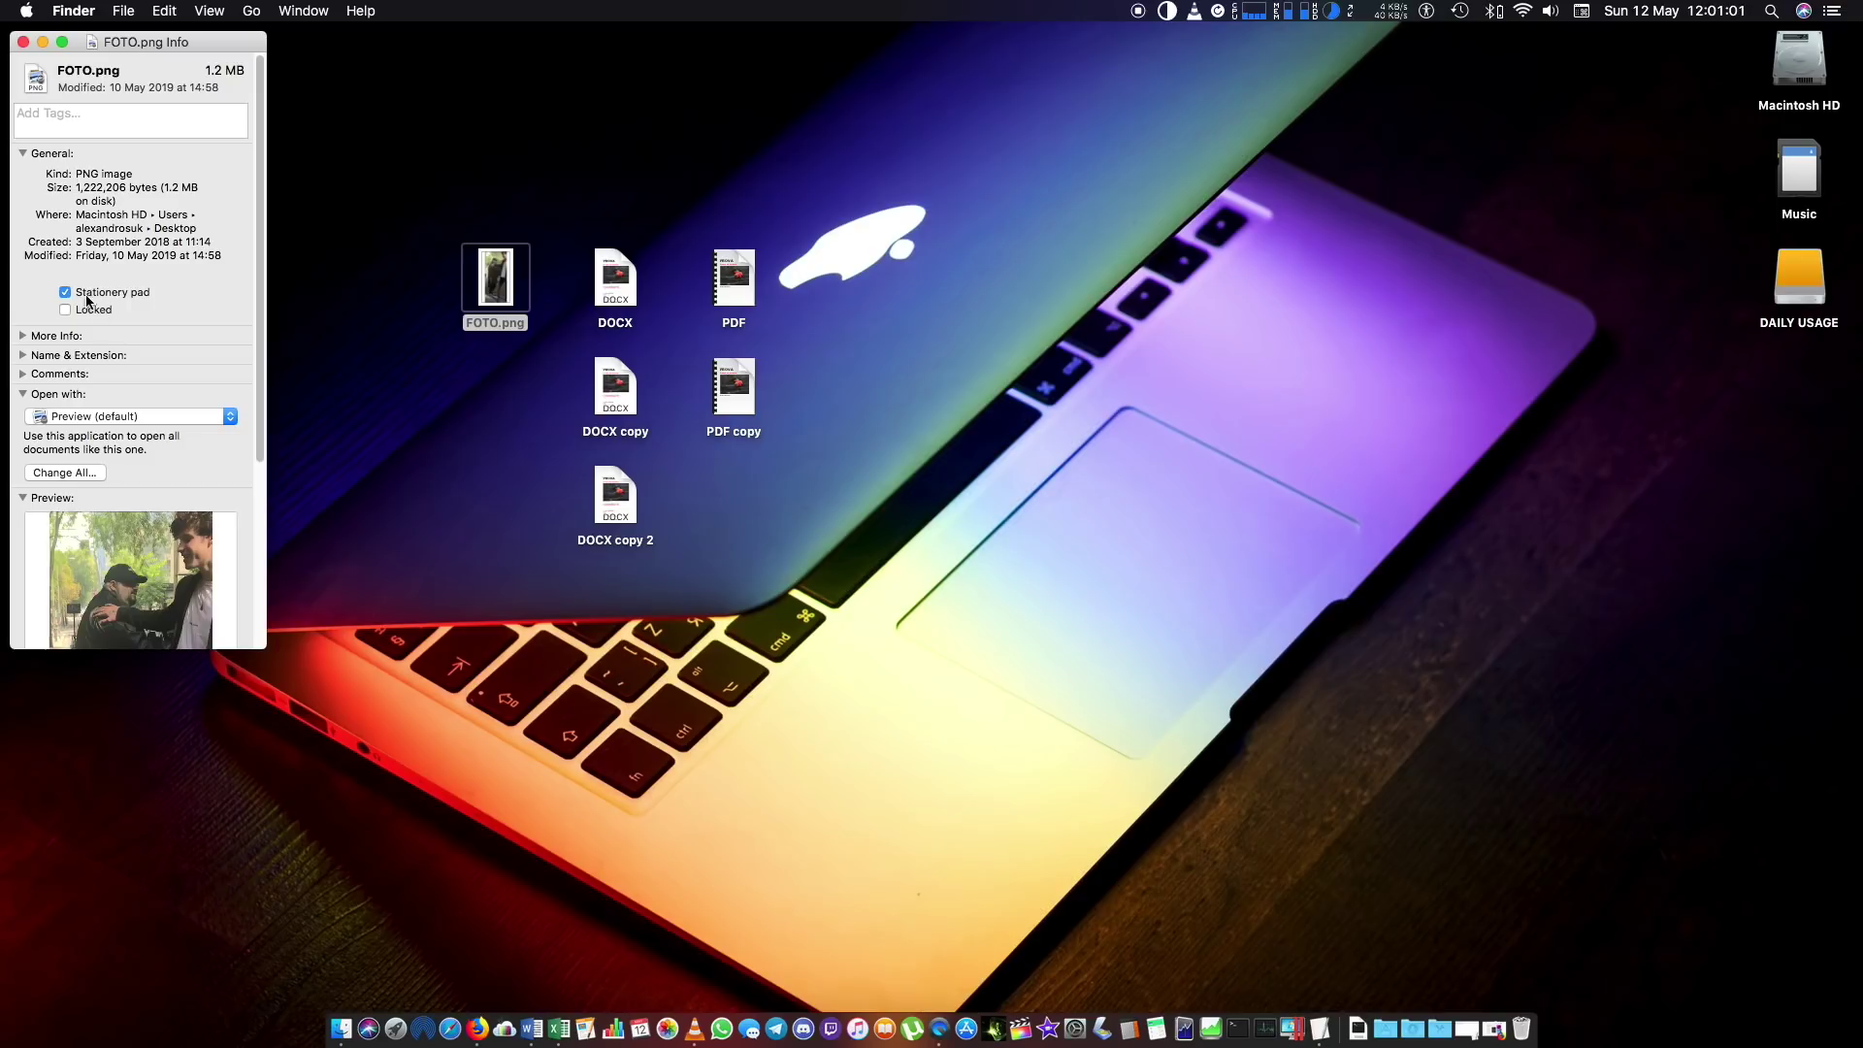
pyautogui.click(65, 291)
pyautogui.click(21, 154)
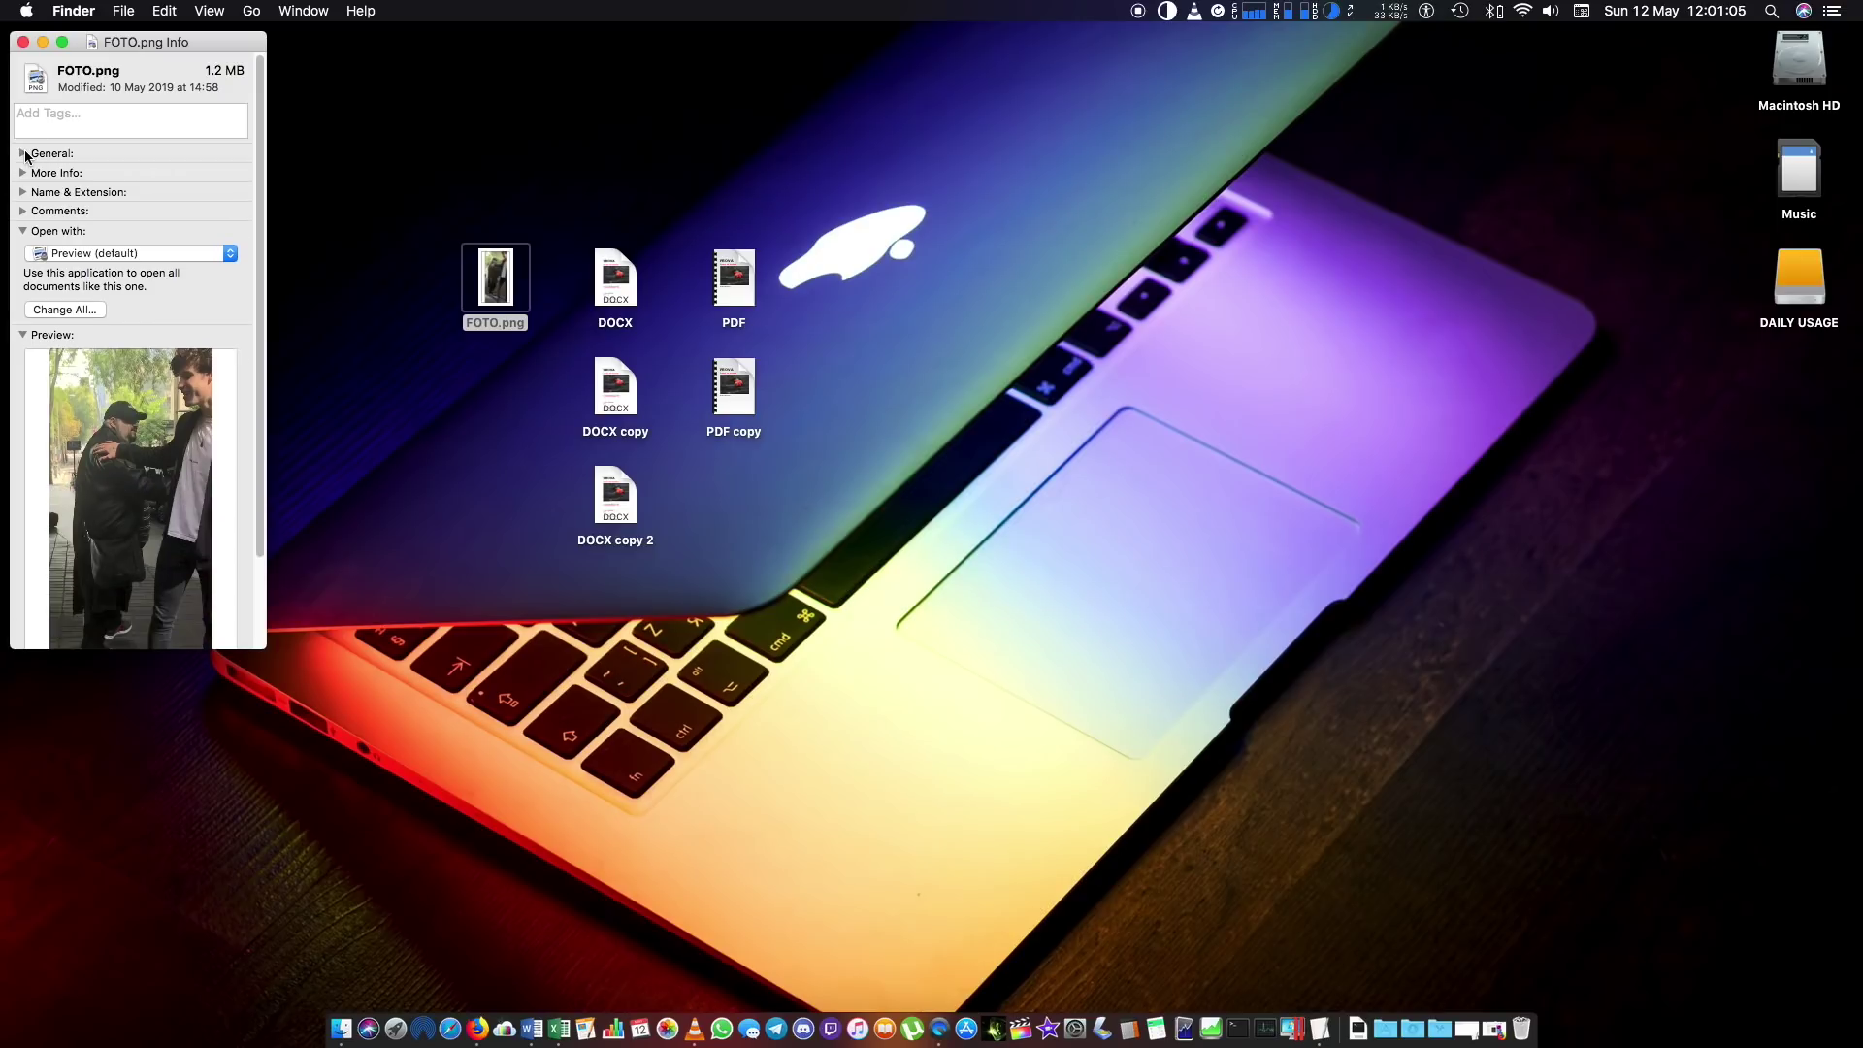
pyautogui.click(24, 153)
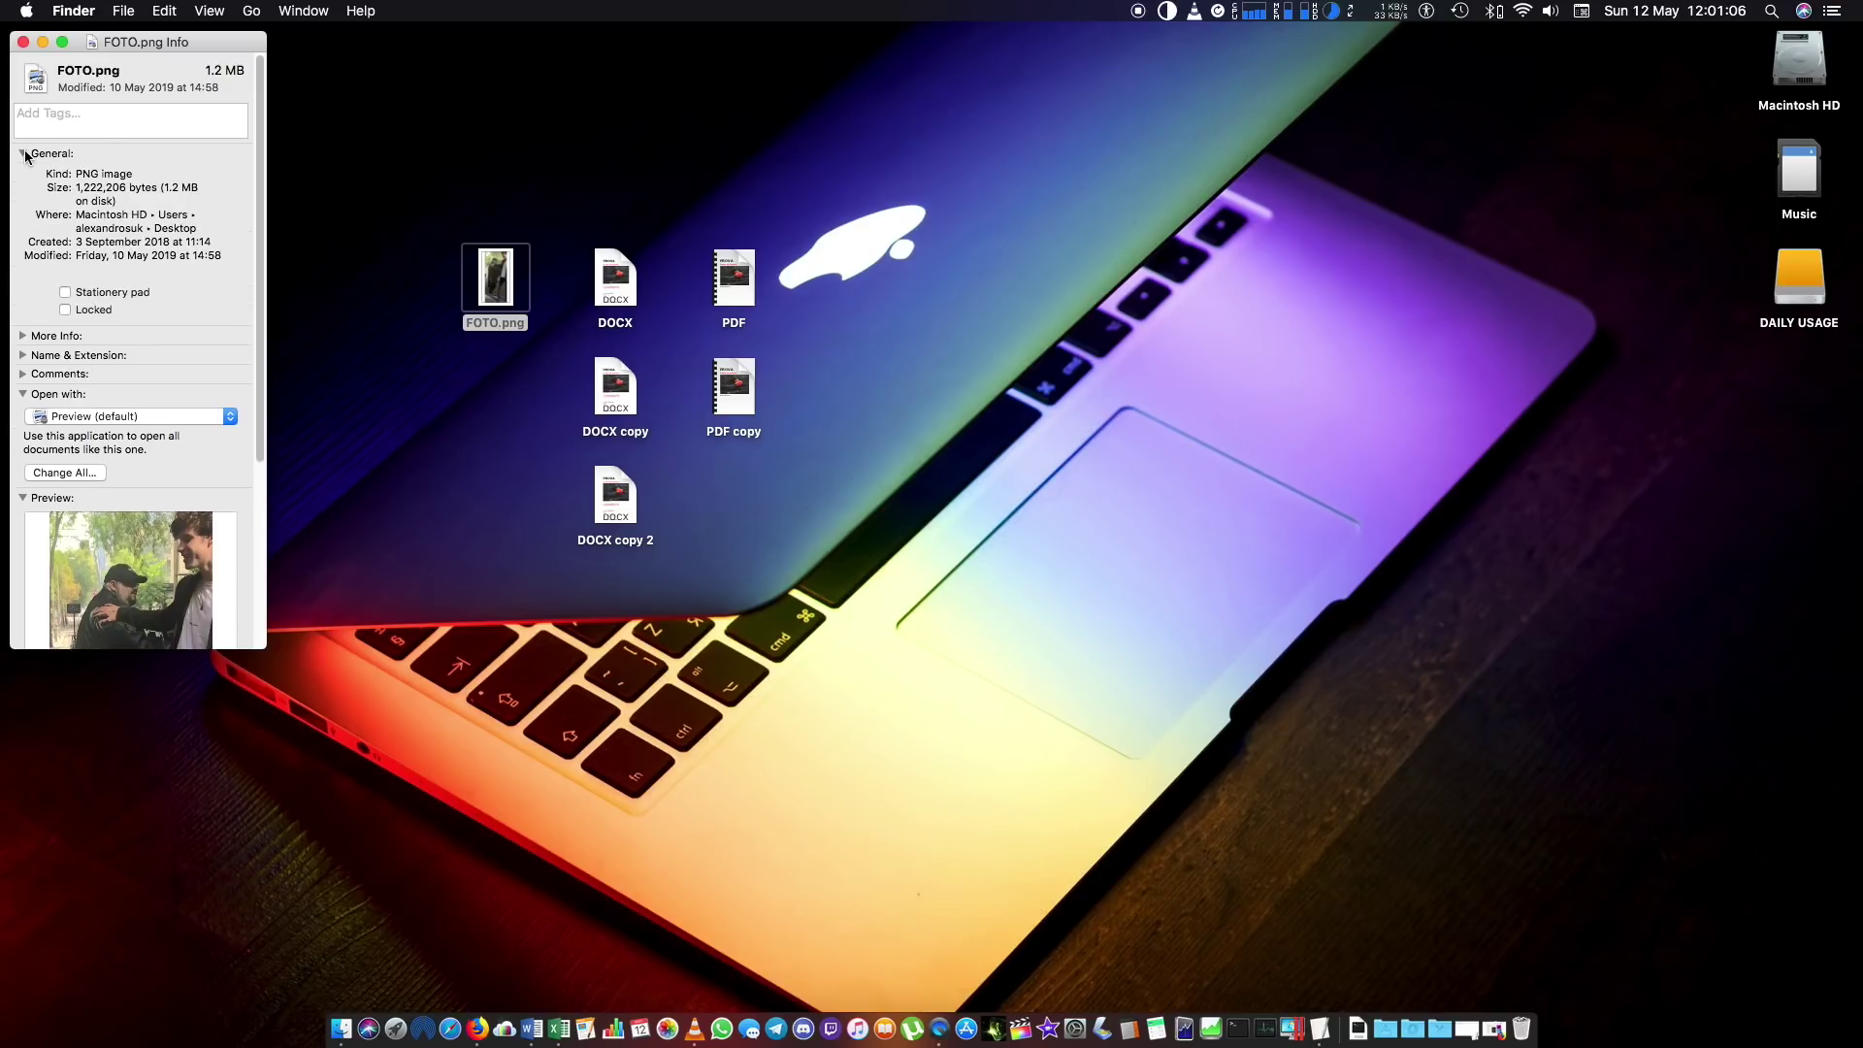
pyautogui.click(129, 296)
pyautogui.click(22, 42)
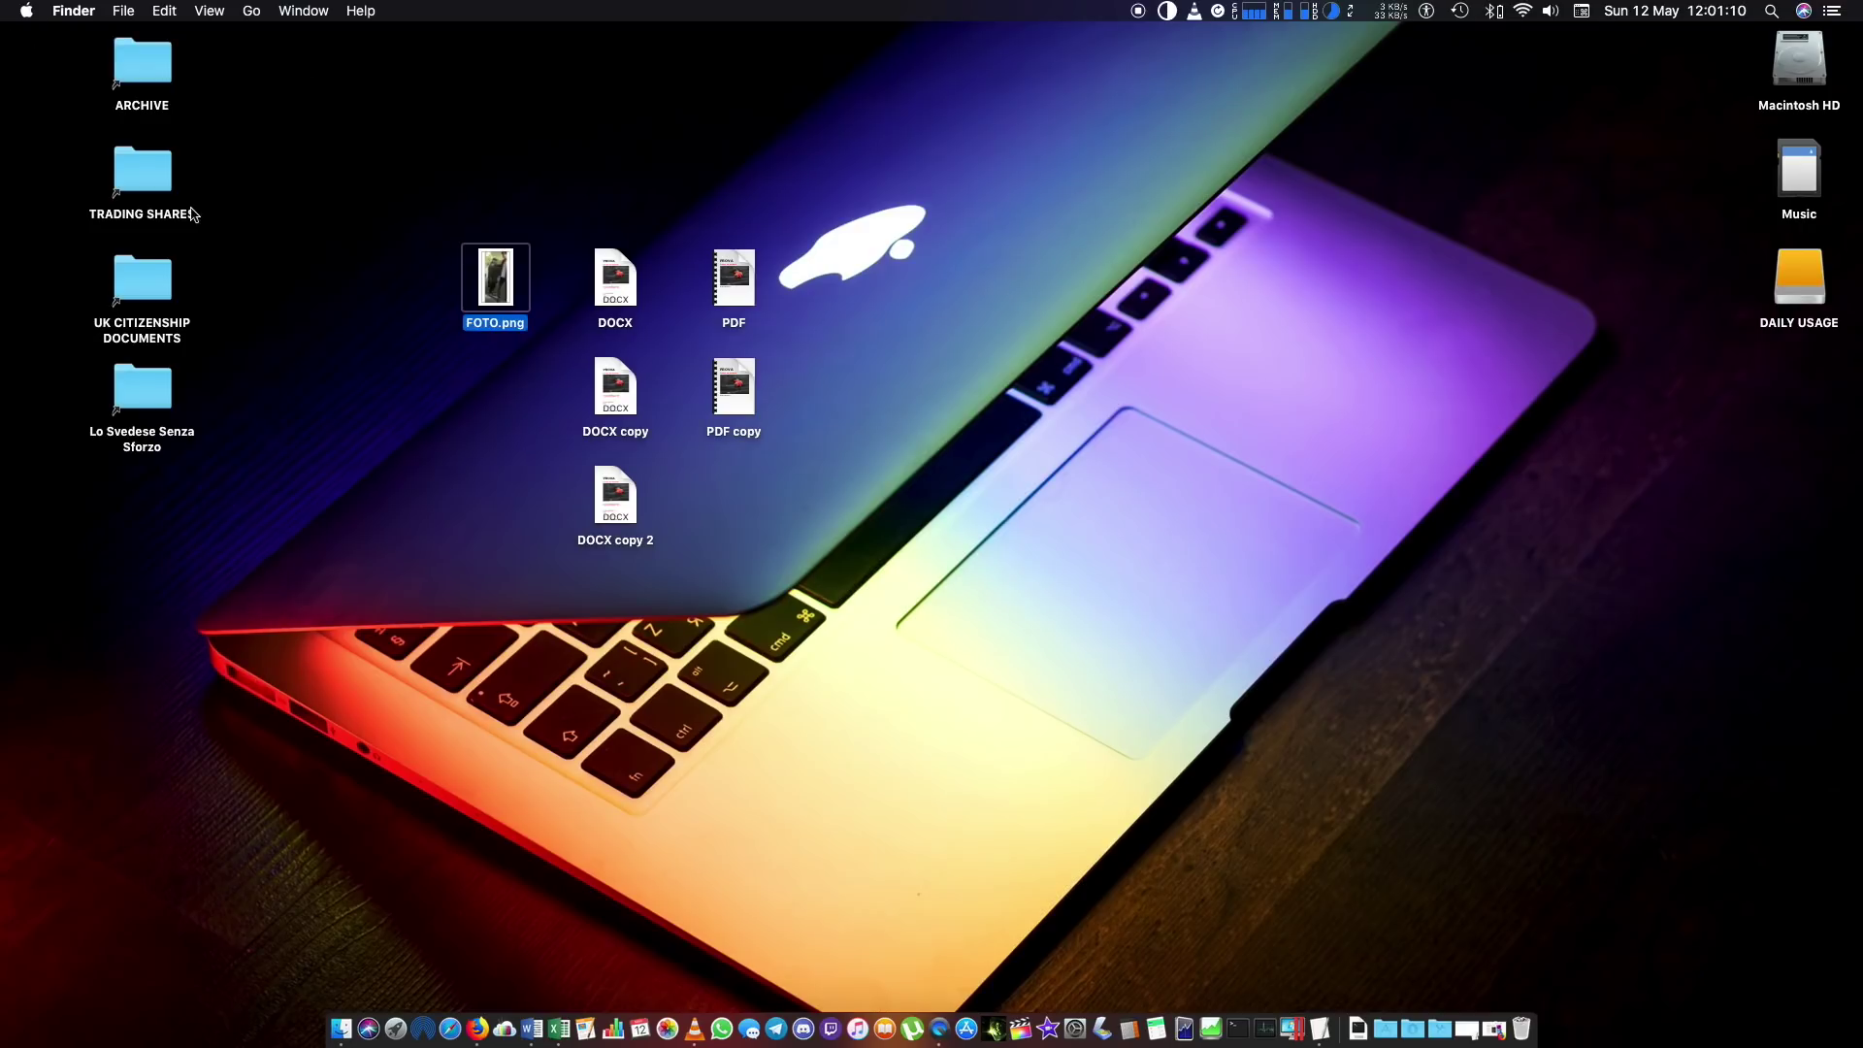
# Open the FOTO.png stationery file twice to generate two copies, closing each copy
pyautogui.doubleClick(495, 274)
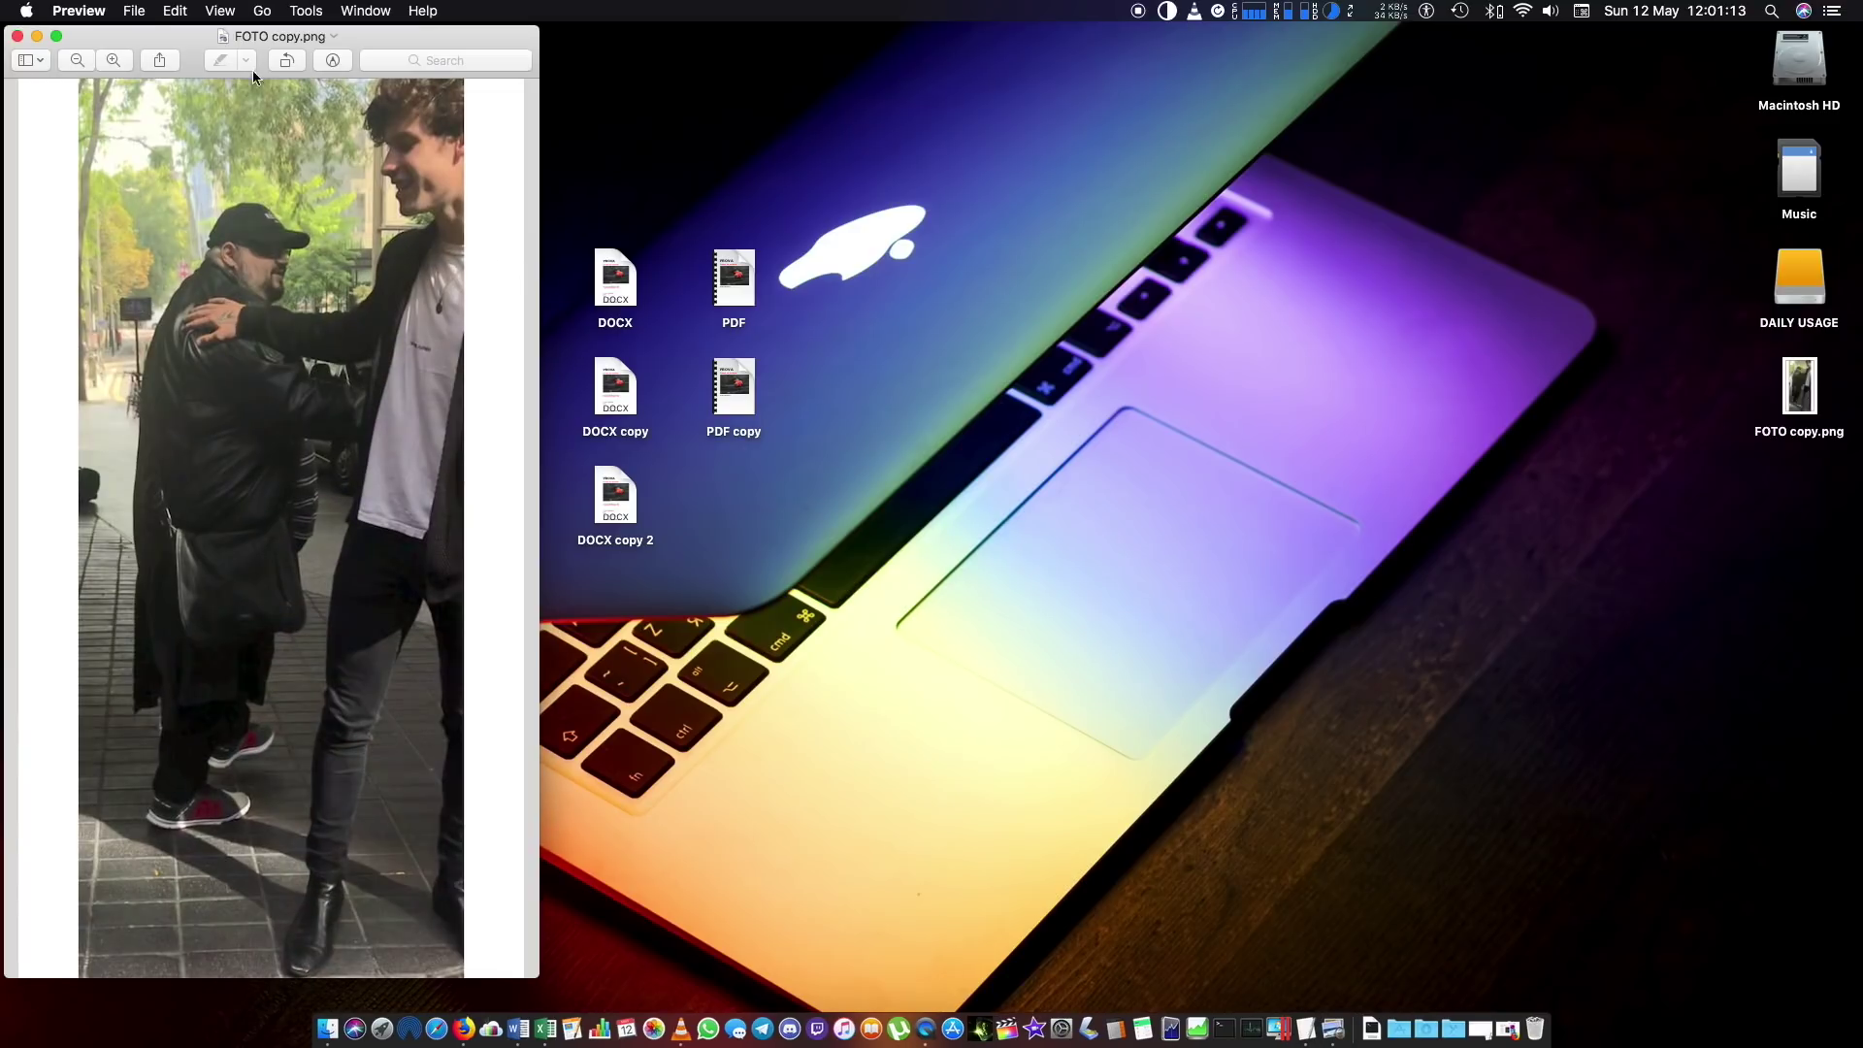
pyautogui.click(17, 36)
pyautogui.click(495, 272)
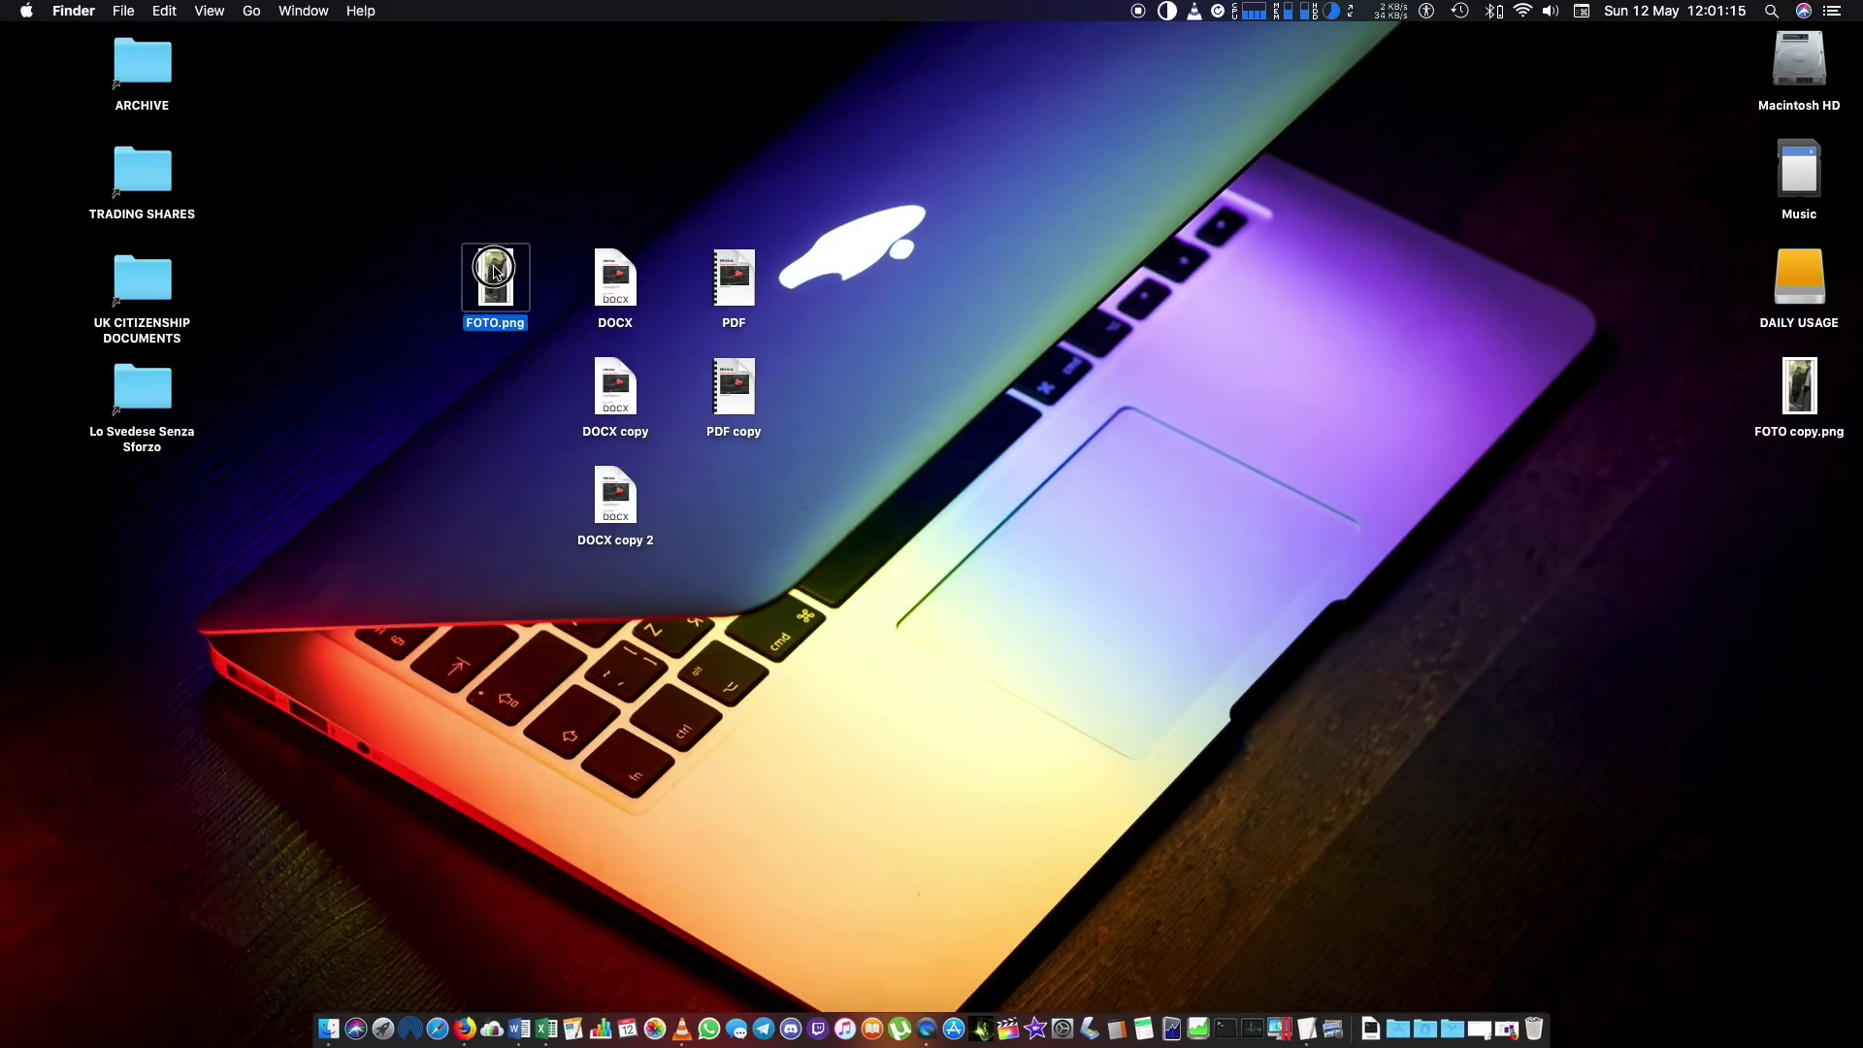
pyautogui.doubleClick(495, 272)
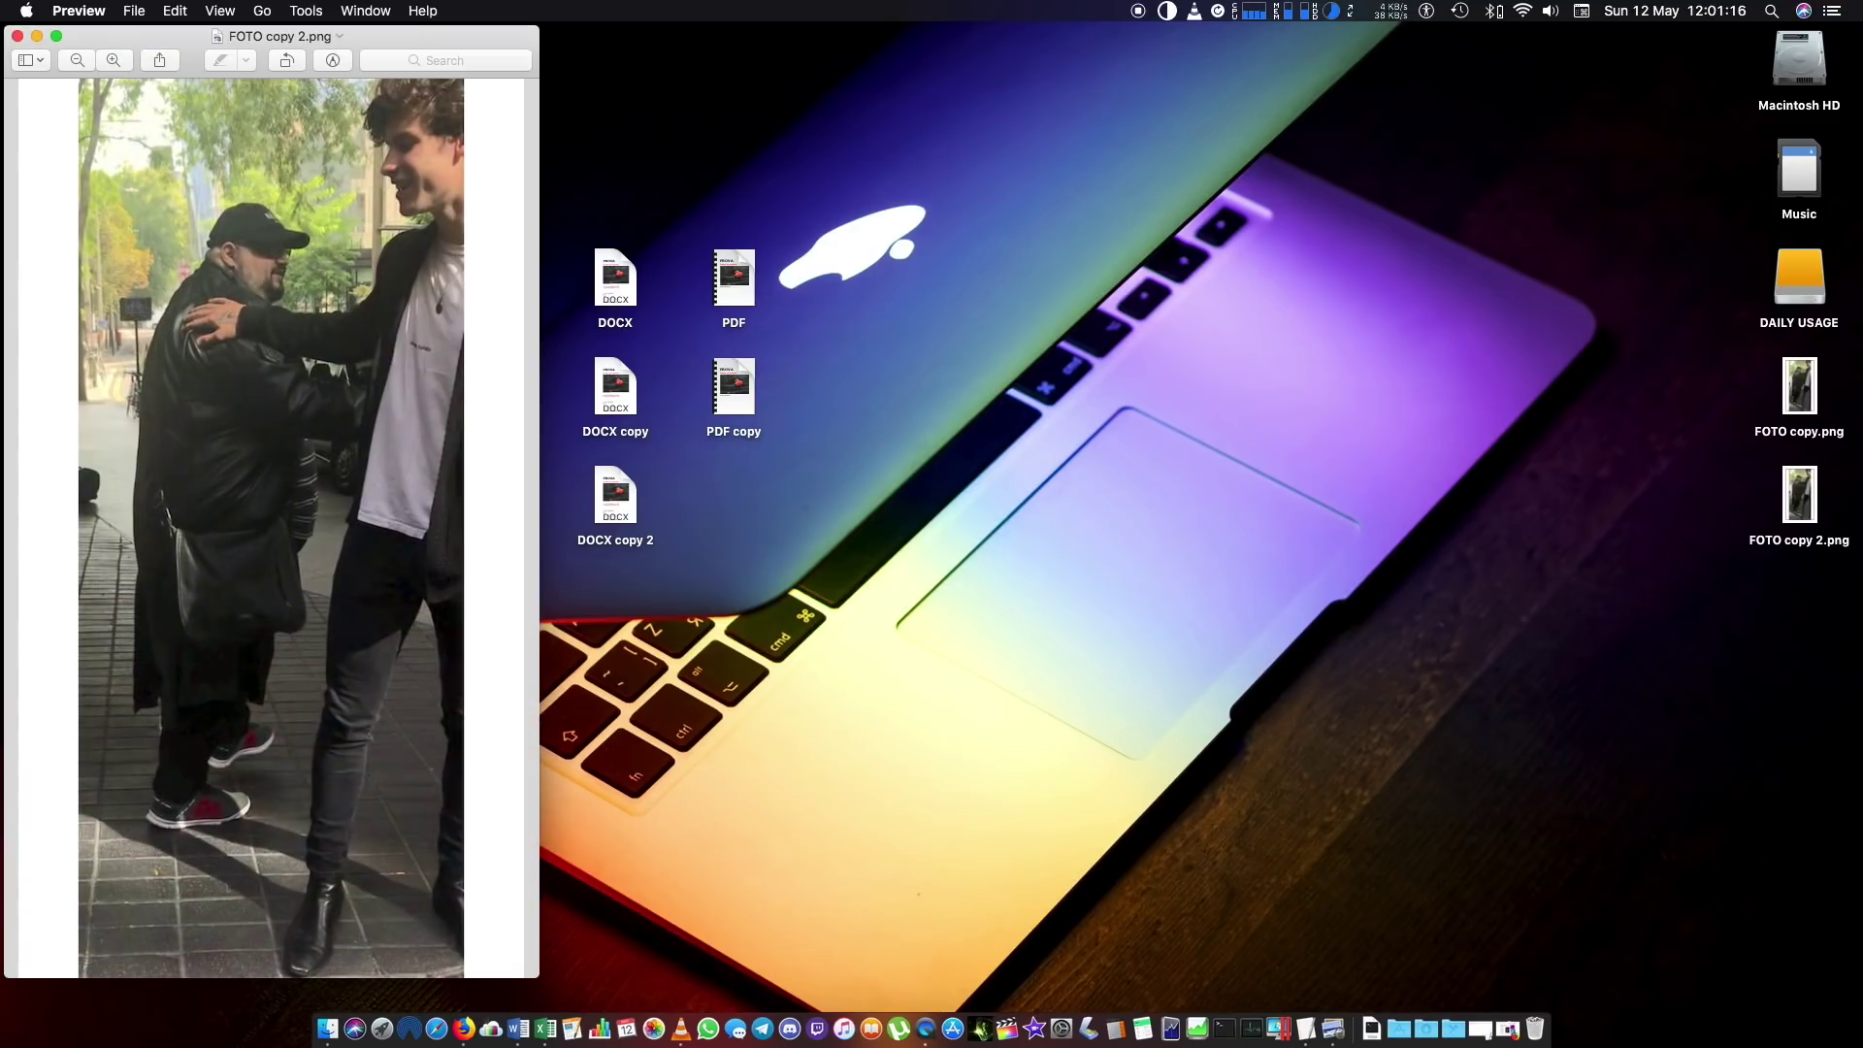
pyautogui.click(18, 36)
# Move the FOTO copy.png and FOTO copy 2.png files beneath the original FOTO.png on the desktop
pyautogui.moveTo(1668, 679); pyautogui.dragTo(1788, 399)
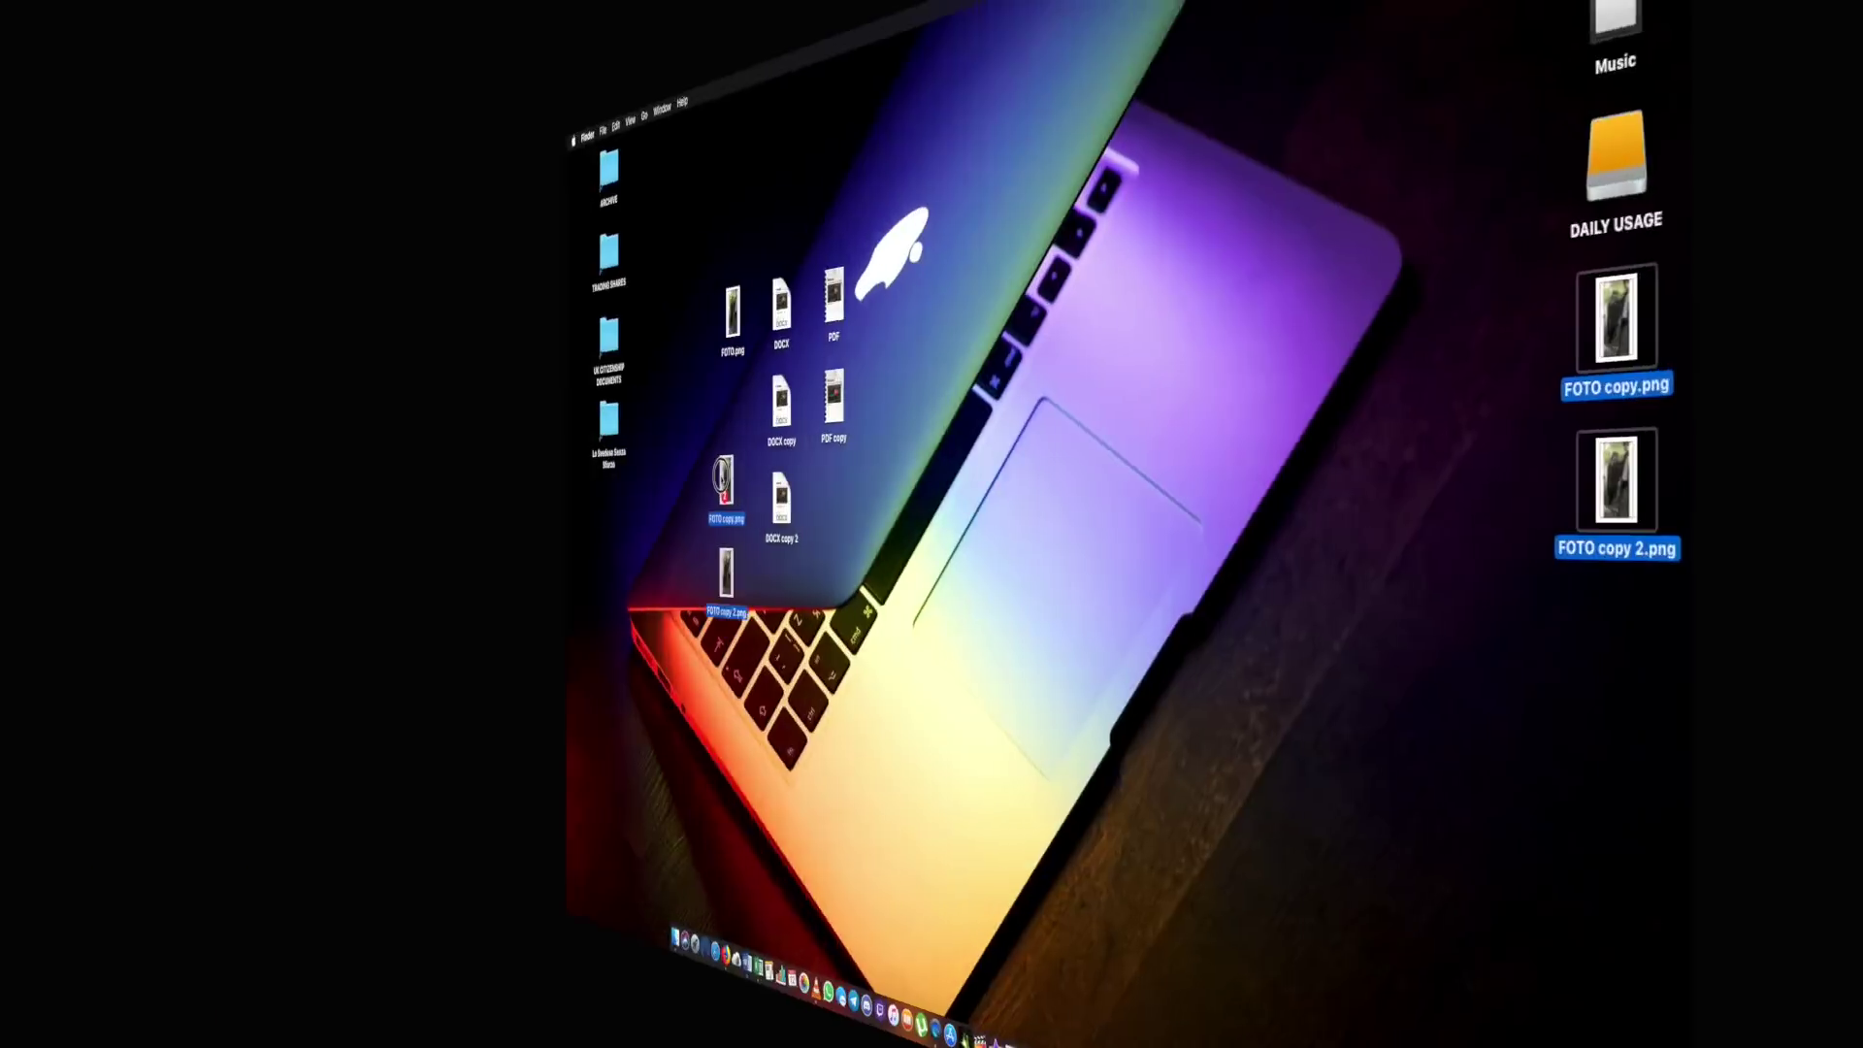
pyautogui.moveTo(1553, 412); pyautogui.dragTo(515, 379)
pyautogui.click(993, 603)
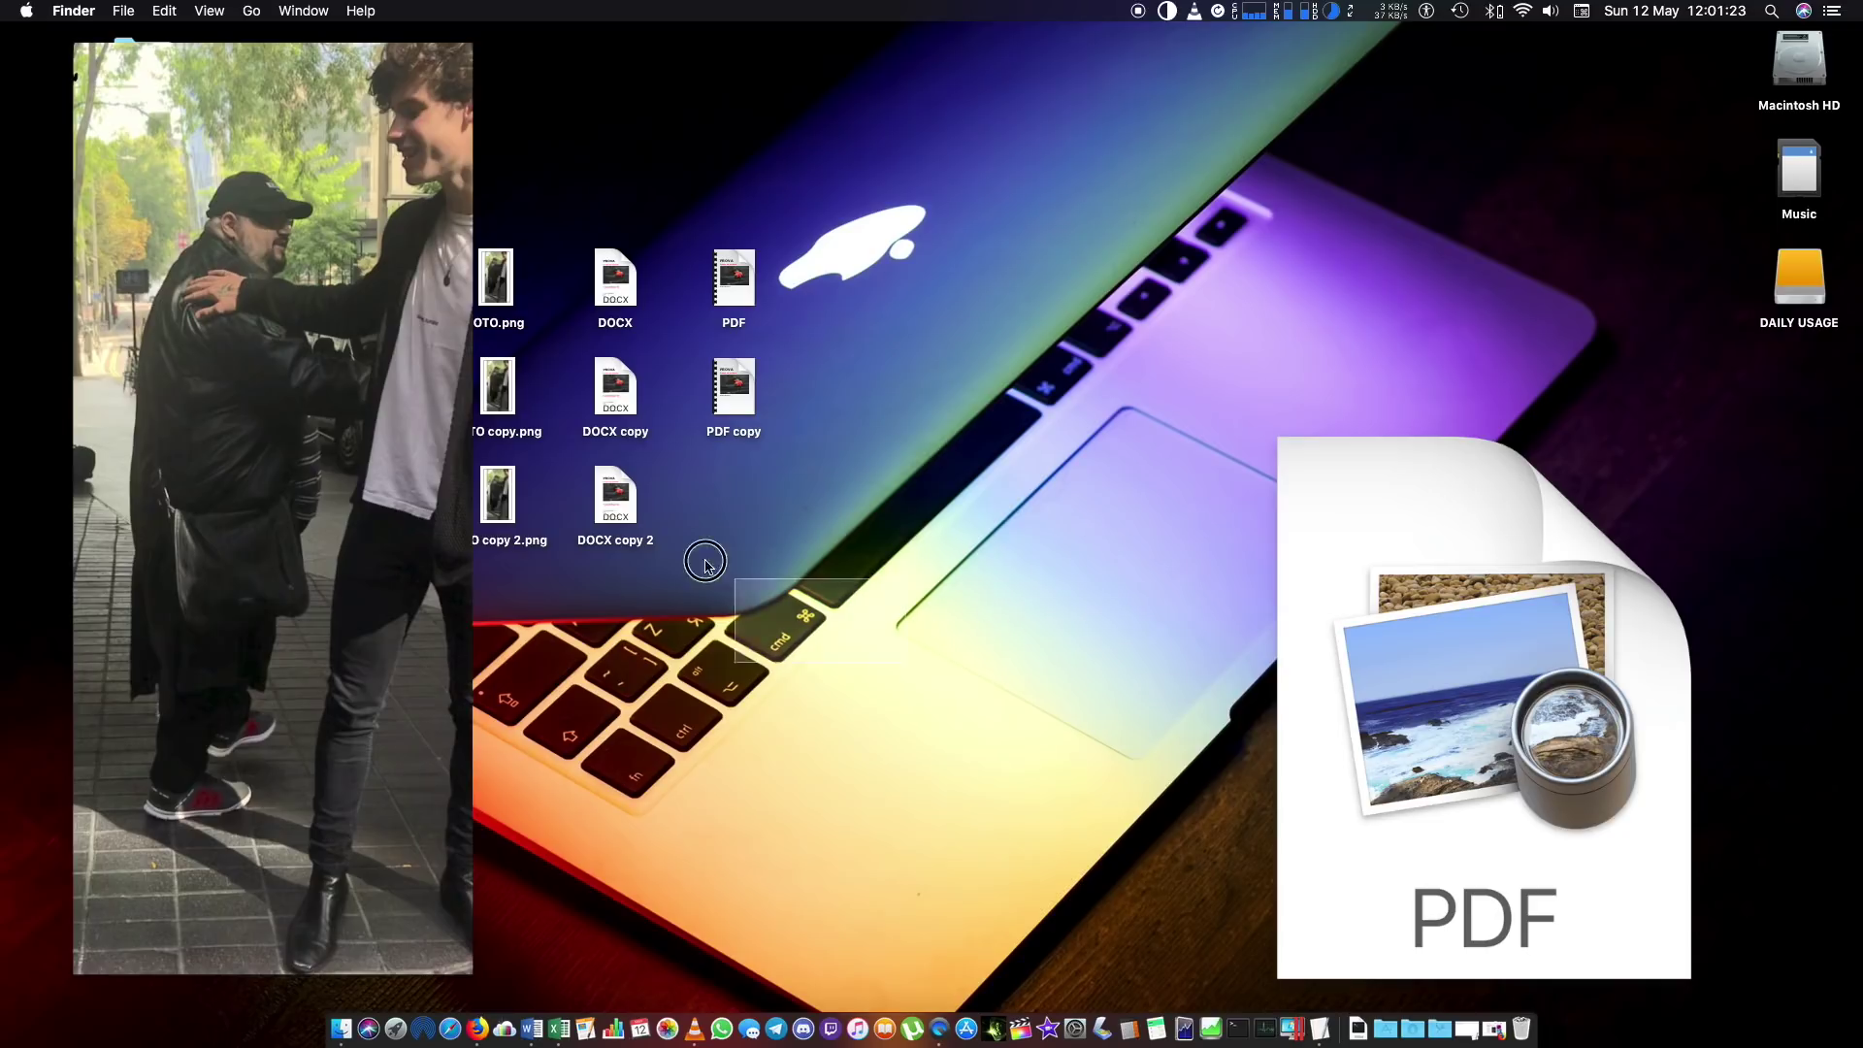
# Select the generated FOTO, DOCX and PDF copies on the desktop and move them to the Trash
pyautogui.moveTo(708, 553); pyautogui.dragTo(485, 364)
pyautogui.rightClick(496, 382)
pyautogui.click(561, 464)
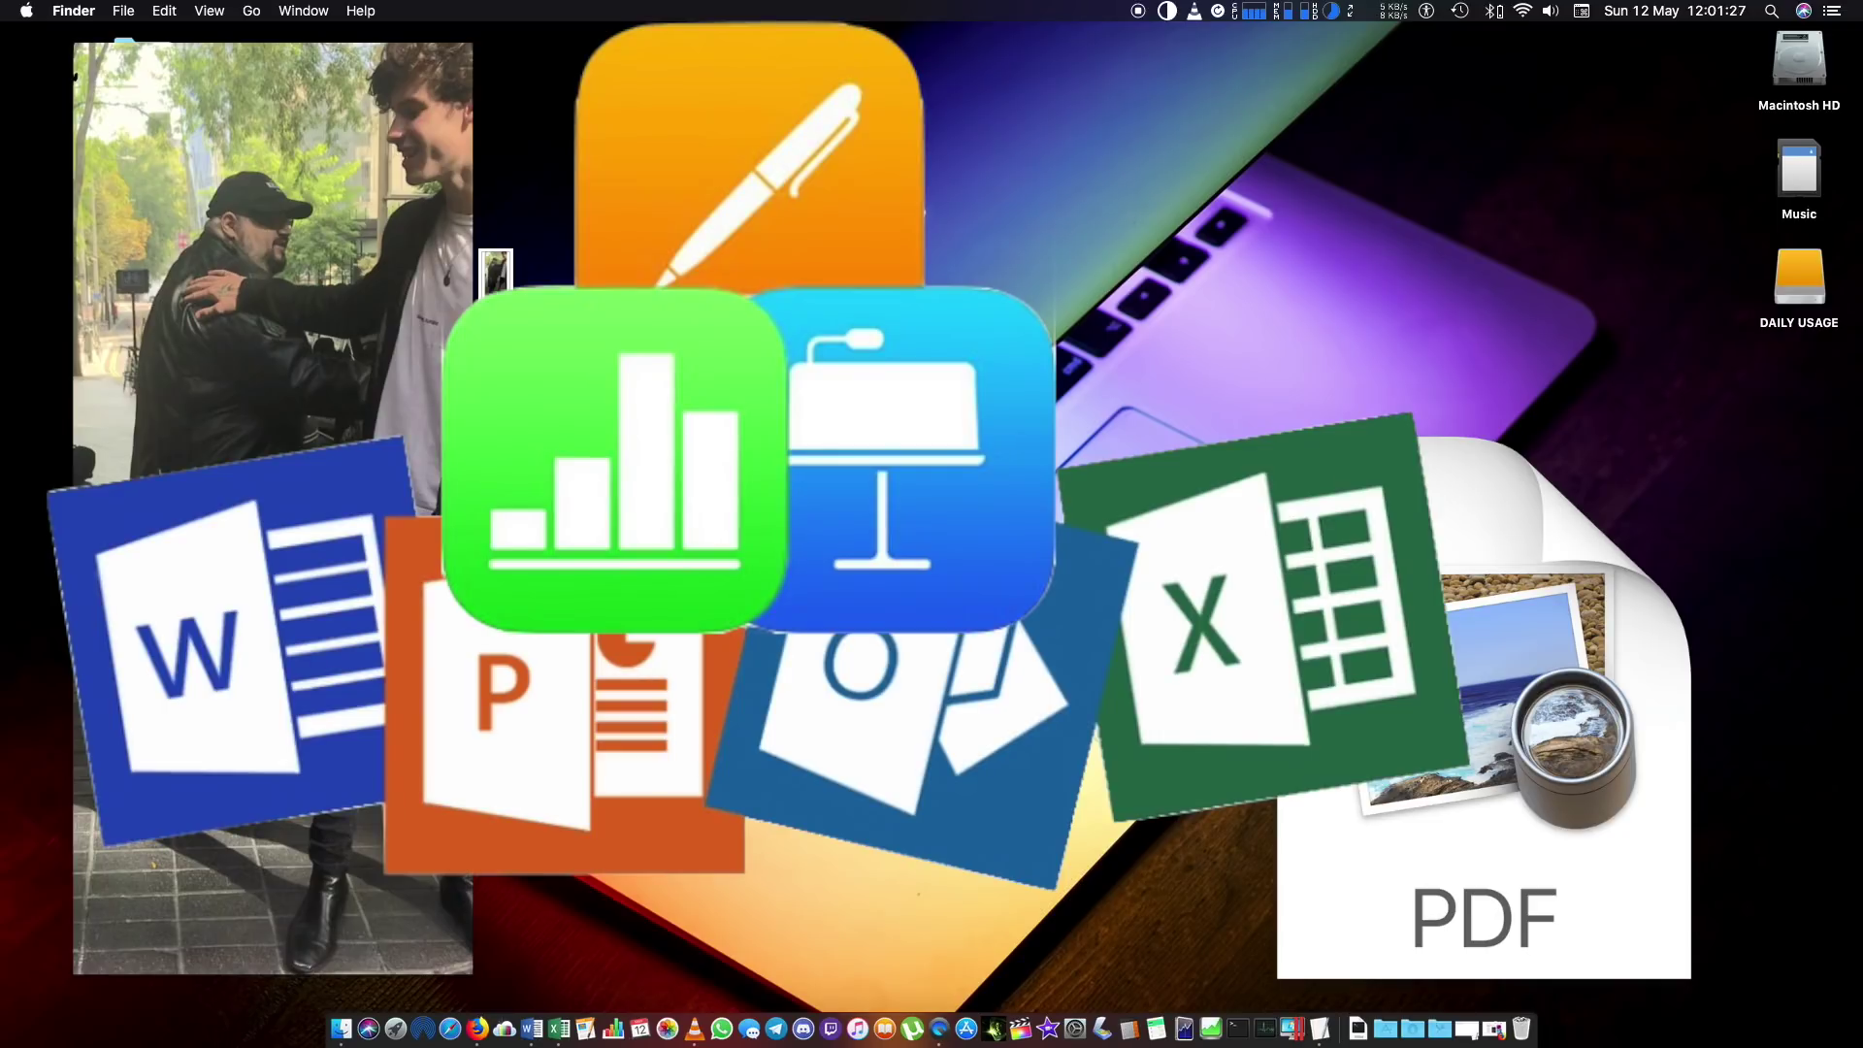